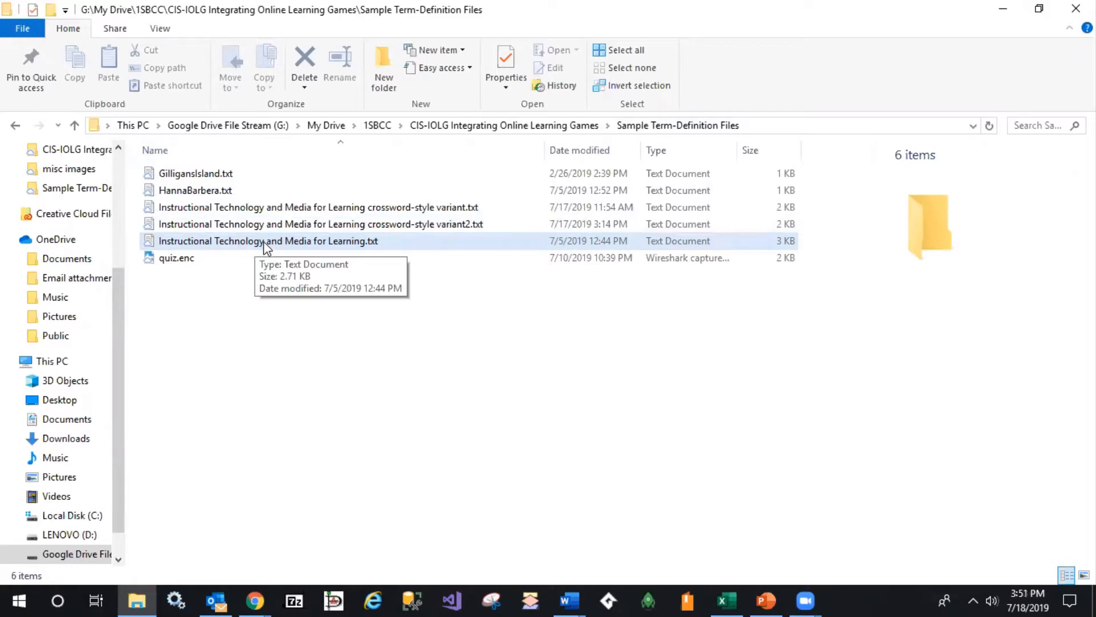
Step: Open "Instructional Technology and Media for Learning.txt" and copy the term and definition lines from ASSURE MODEL through WIKI, leaving out the source line
double_click(264, 242)
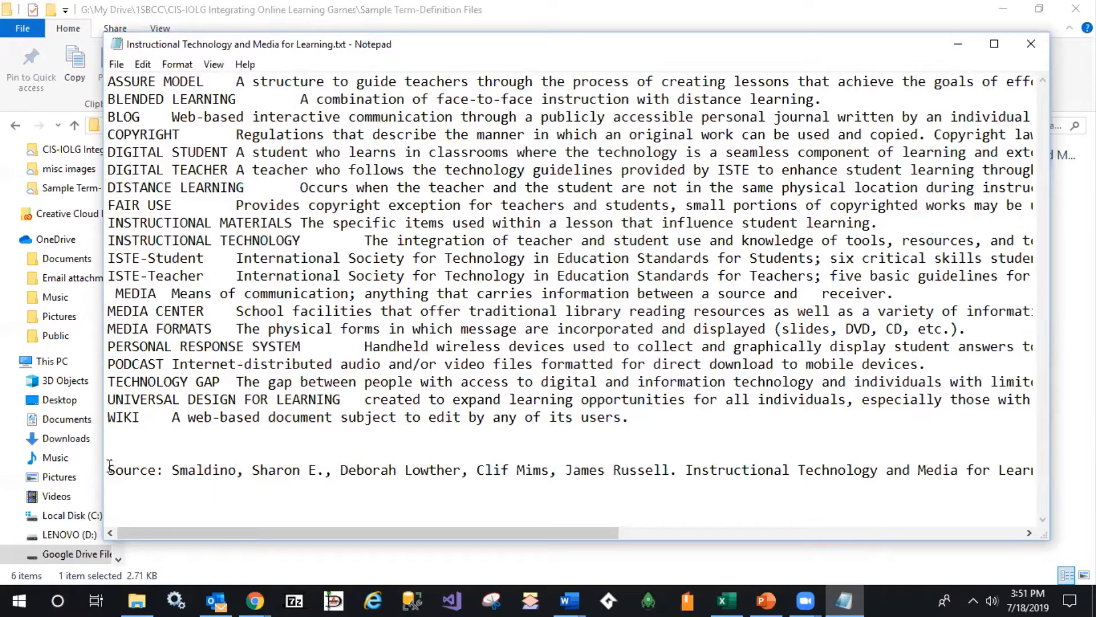
drag(109, 465, 164, 501)
drag(630, 417, 85, 92)
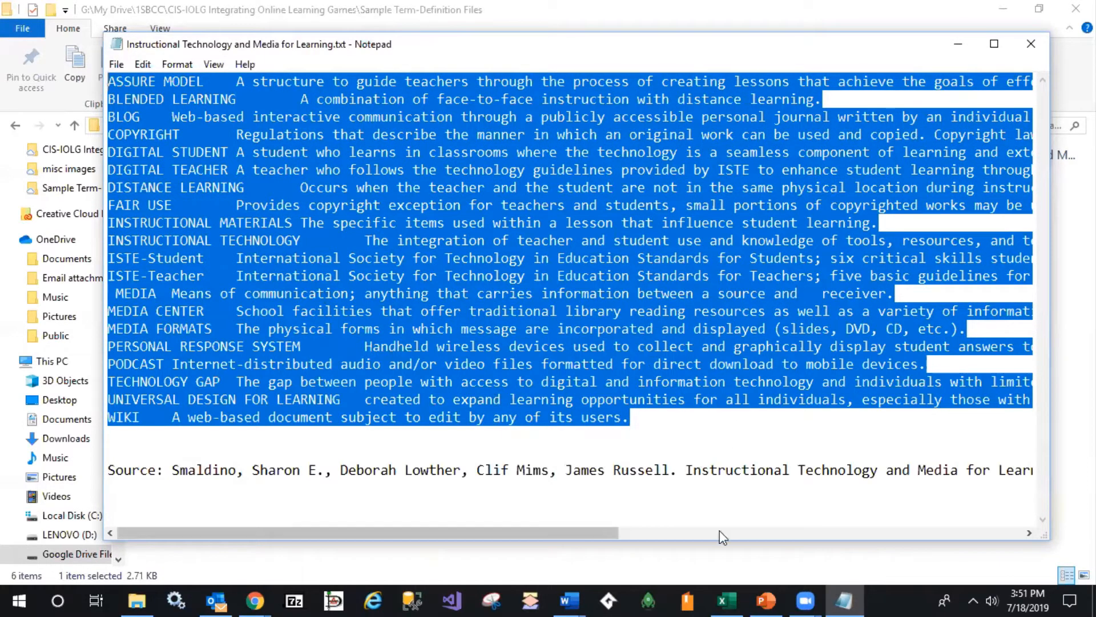
Step: Switch to Excel, paste the copied terms and definitions into the blank sheet, and auto-fit the column widths to the text
click(727, 600)
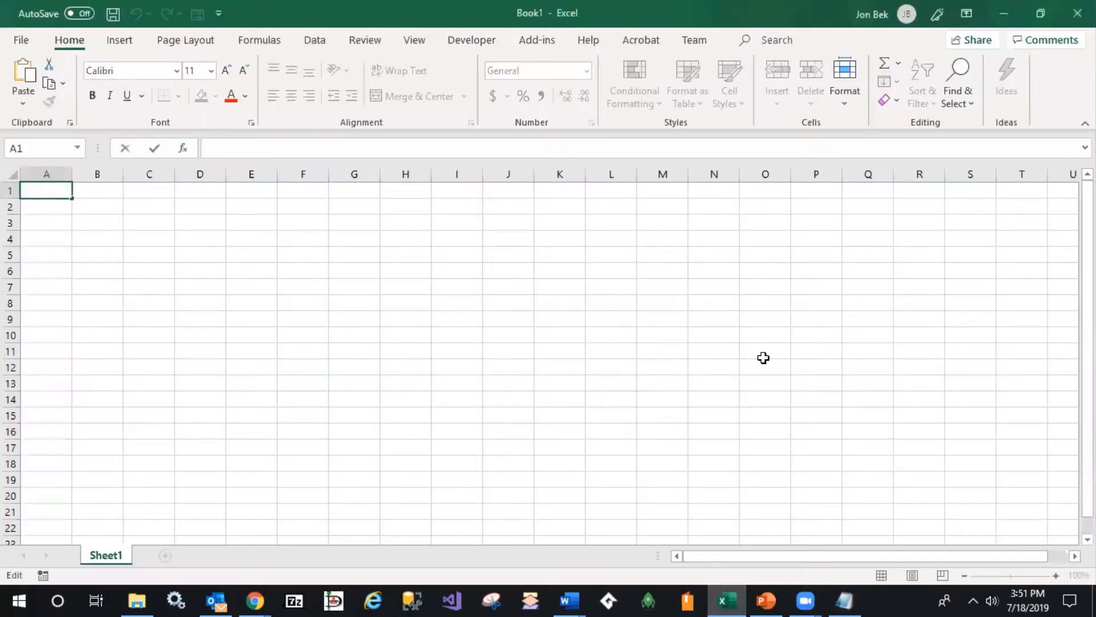
click(9, 172)
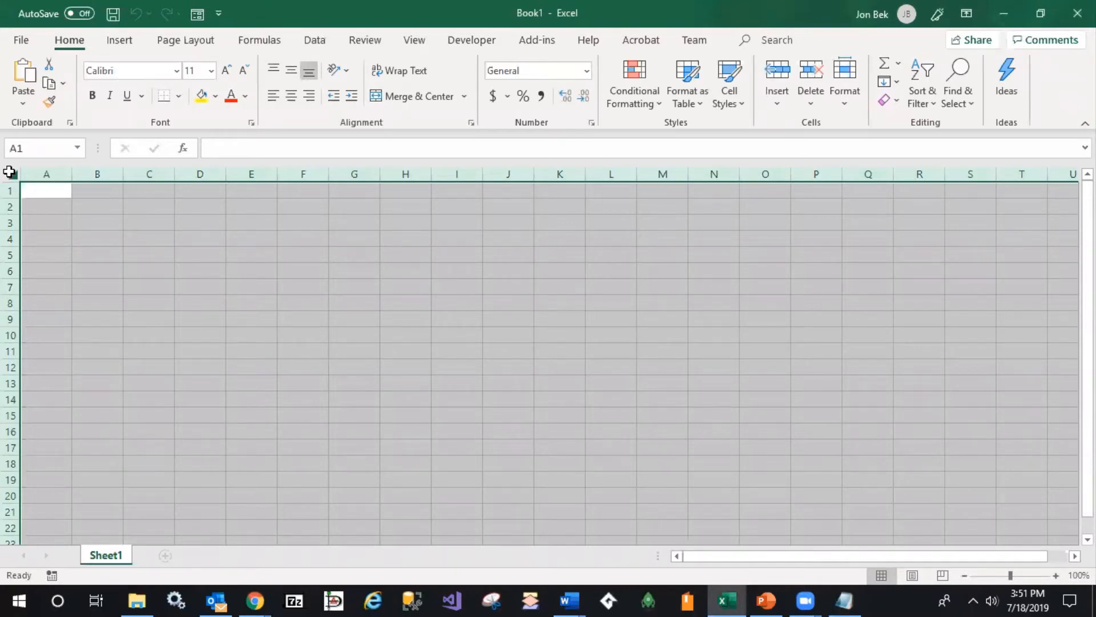
key(ctrl+v)
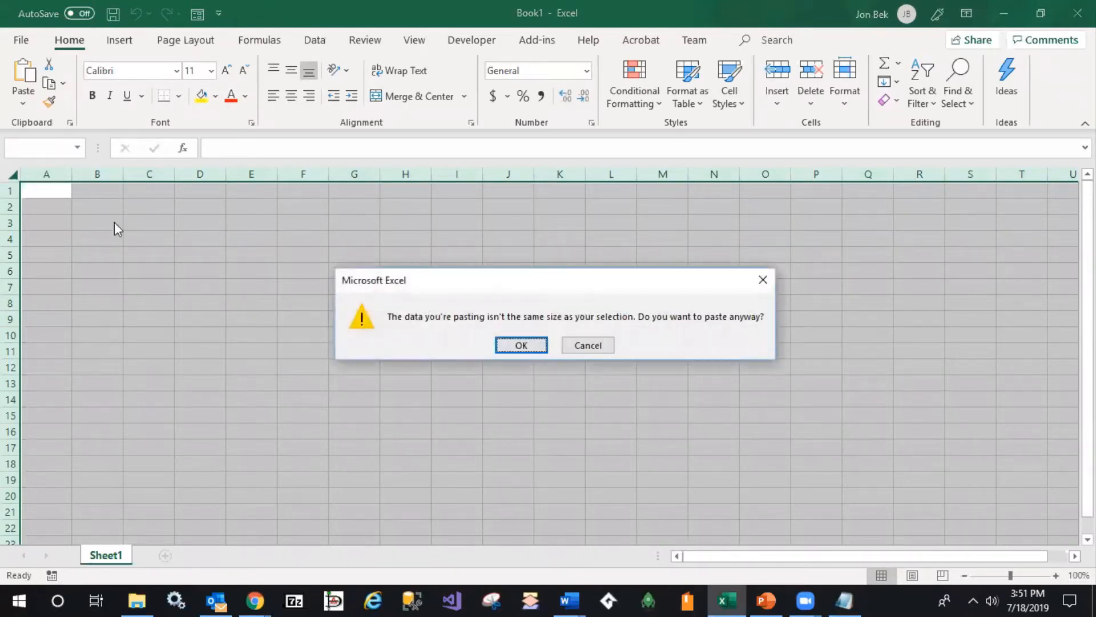
click(521, 345)
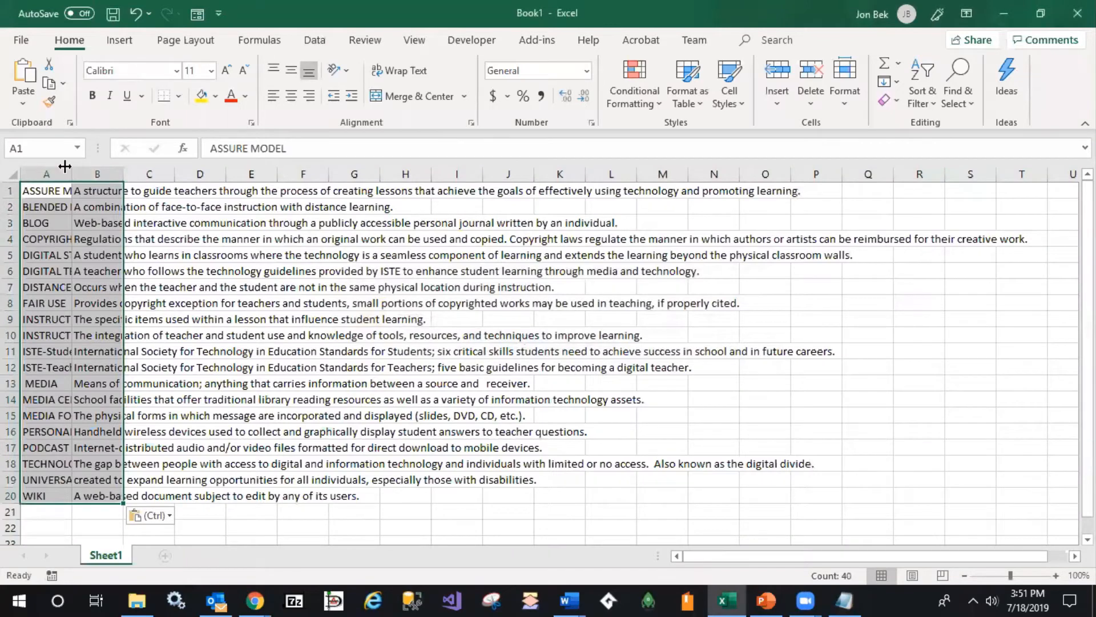
click(11, 172)
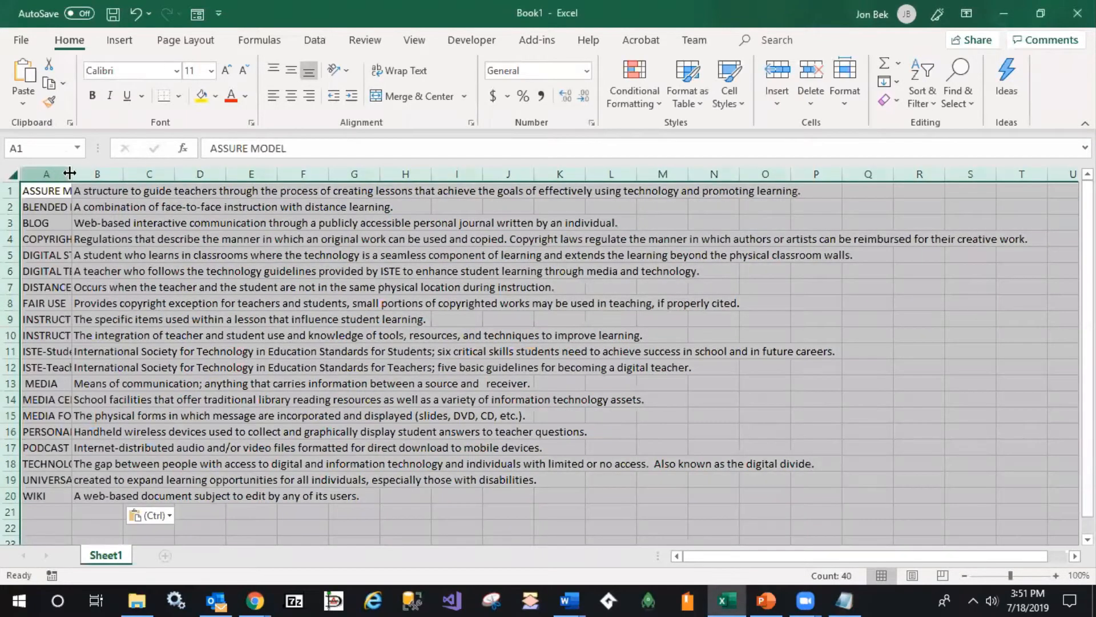
double_click(121, 171)
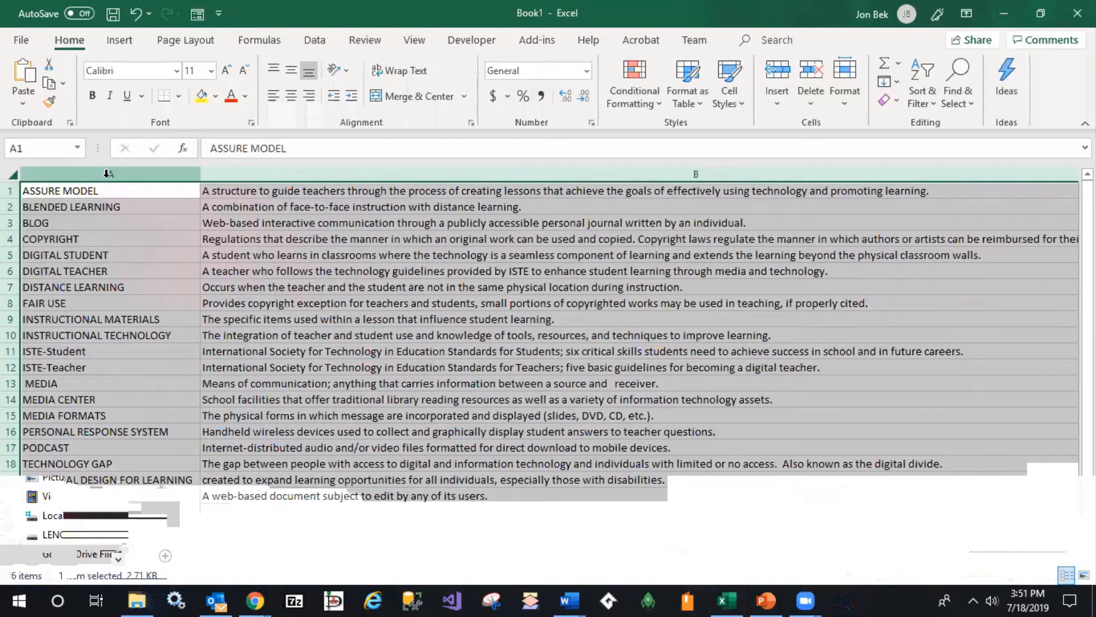
Step: Try to insert a new column before the terms while the whole sheet is selected
right_click(107, 174)
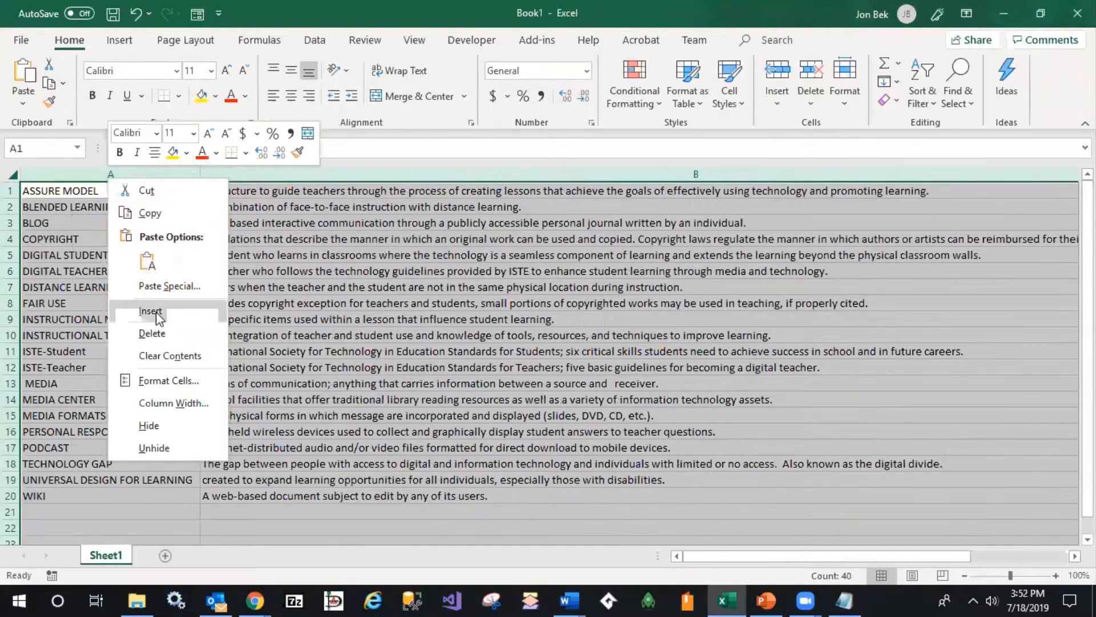
click(150, 311)
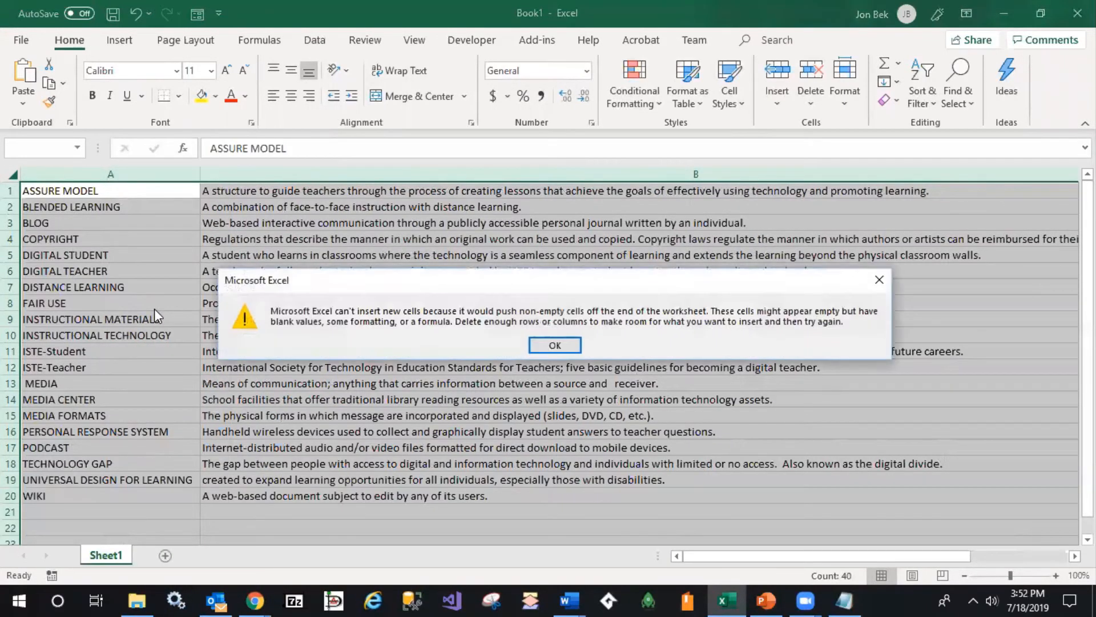
click(559, 345)
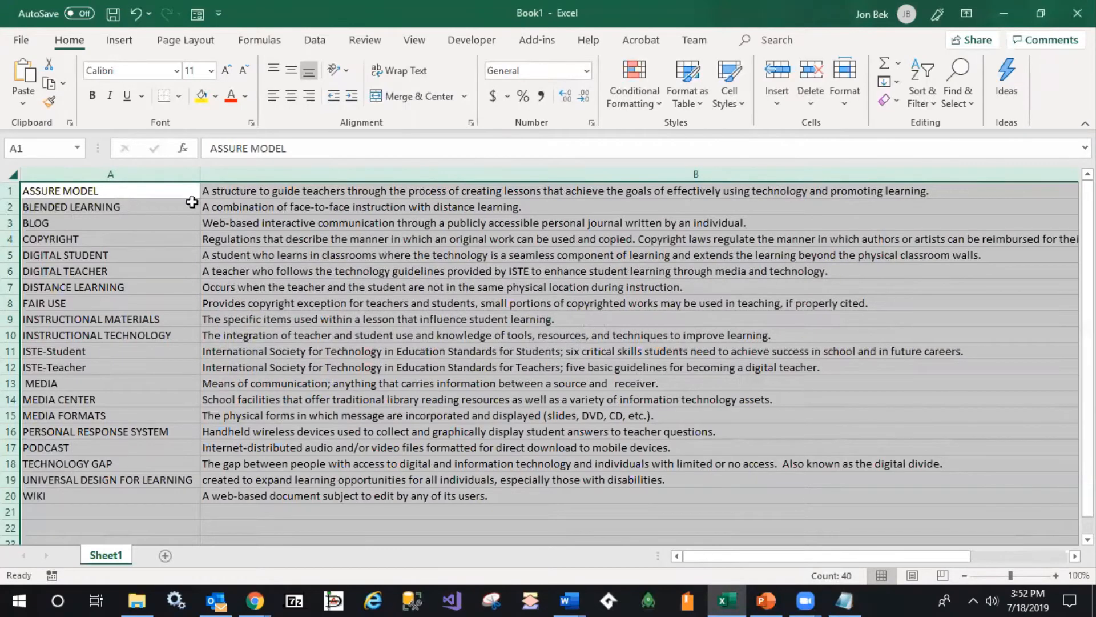
Step: Insert a blank column before the terms column
click(112, 173)
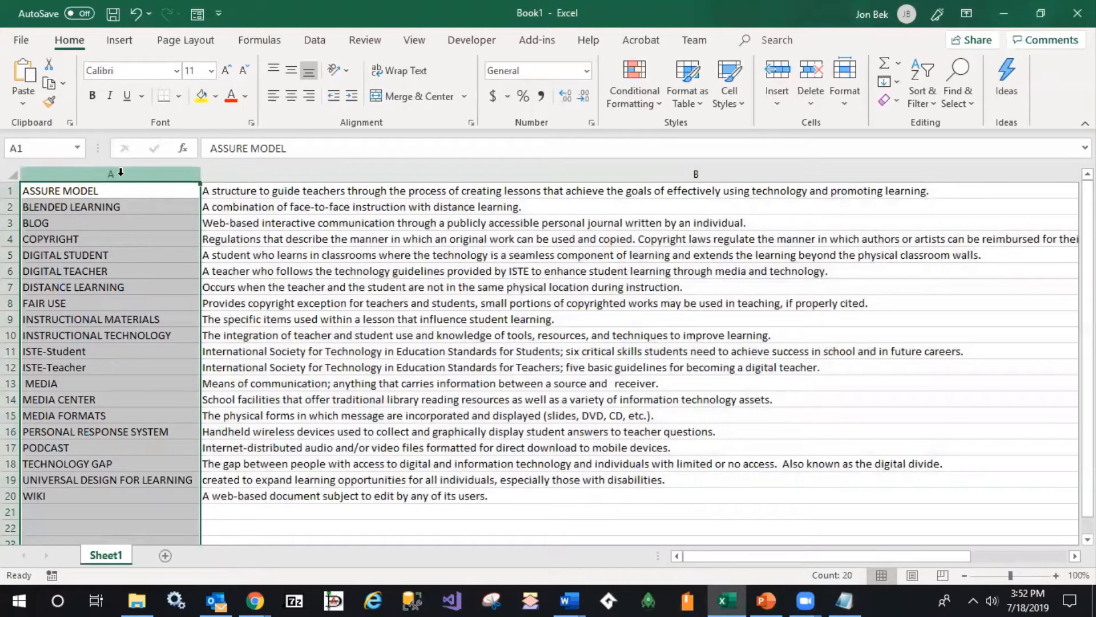
right_click(122, 181)
click(174, 307)
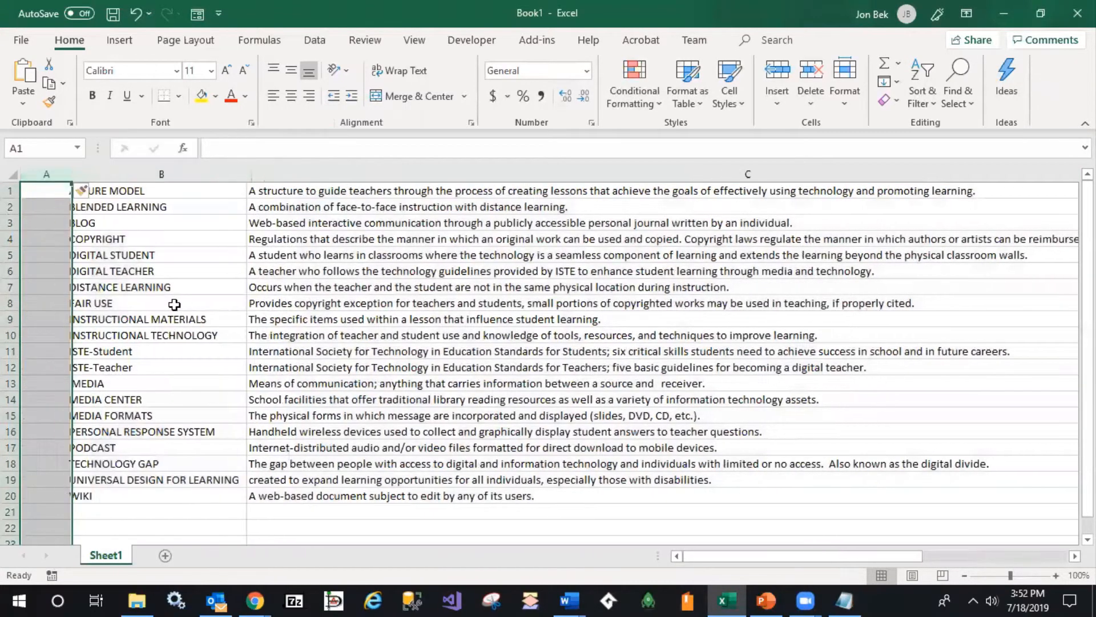
Step: Enter the formula =RANDBETWEEN(0,10000) in cell A1
click(51, 194)
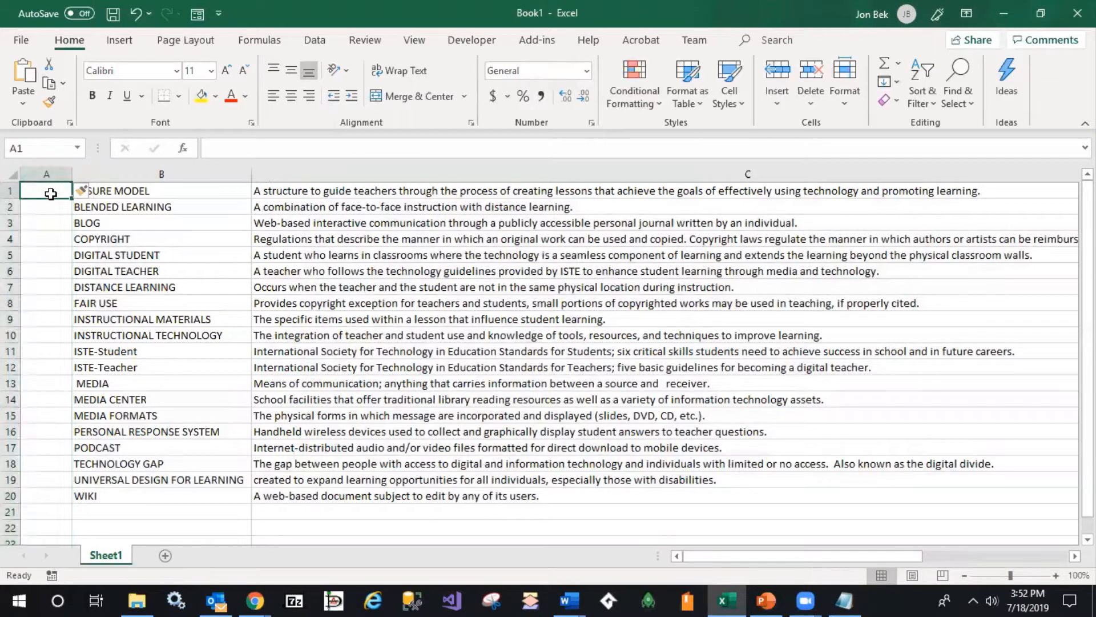
text(=)
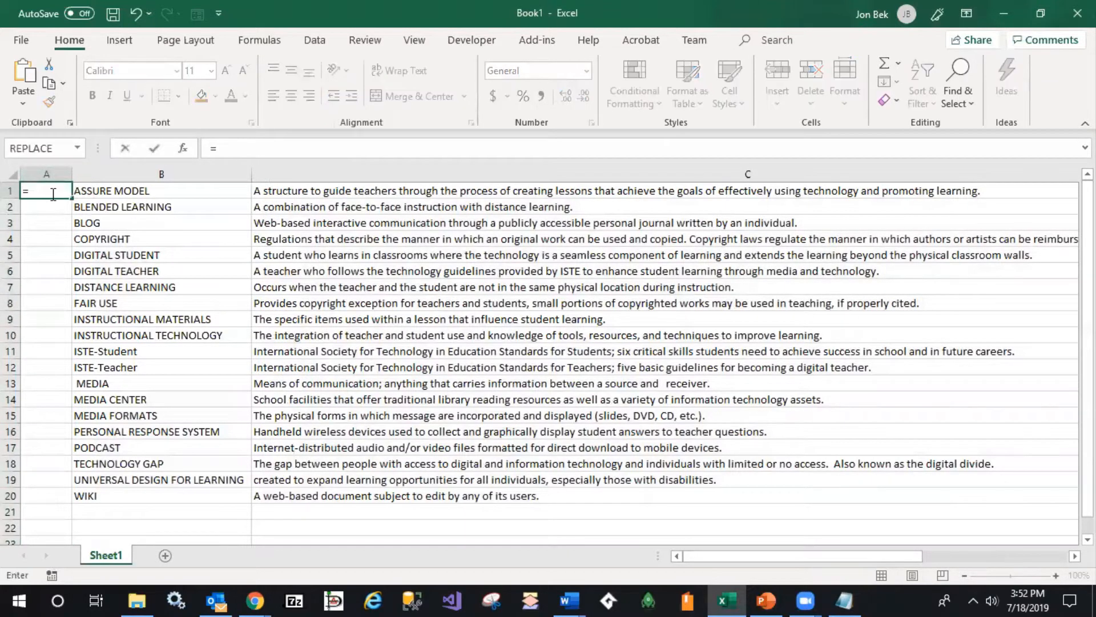
text(randb)
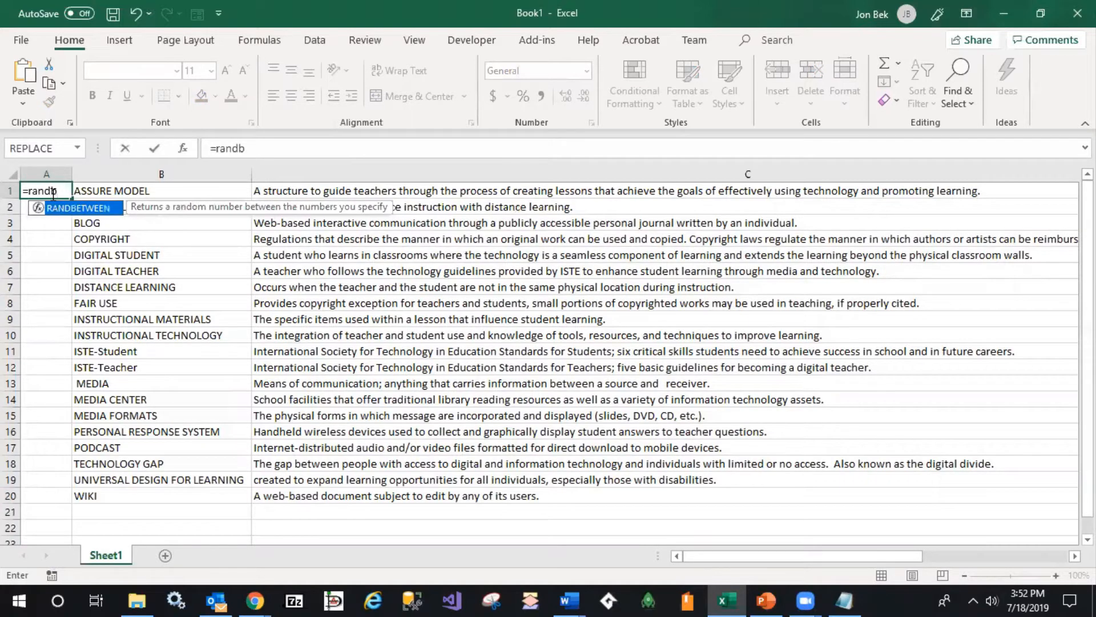
key(Tab)
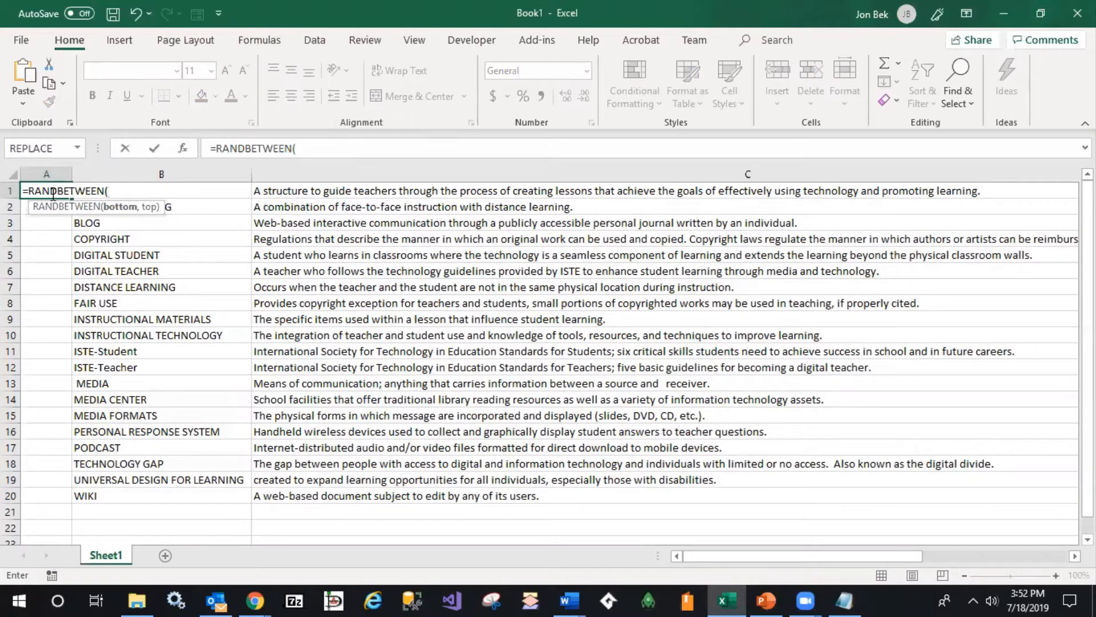
text(0,10000))
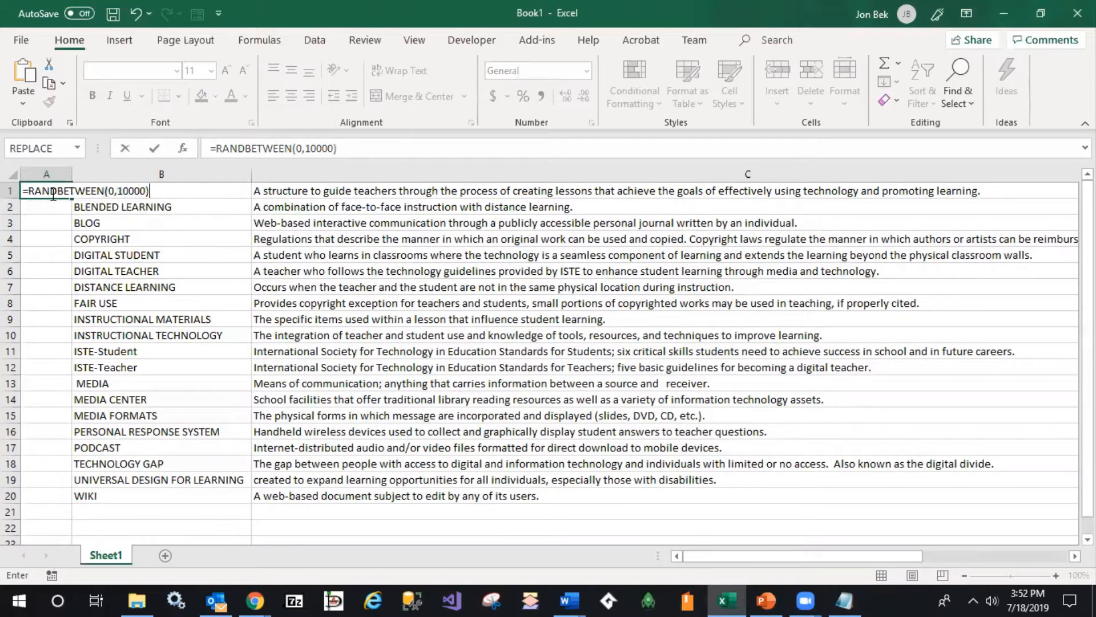
key(Return)
Step: Fill the random-number formula from A1 down to A20, alongside every term
click(52, 192)
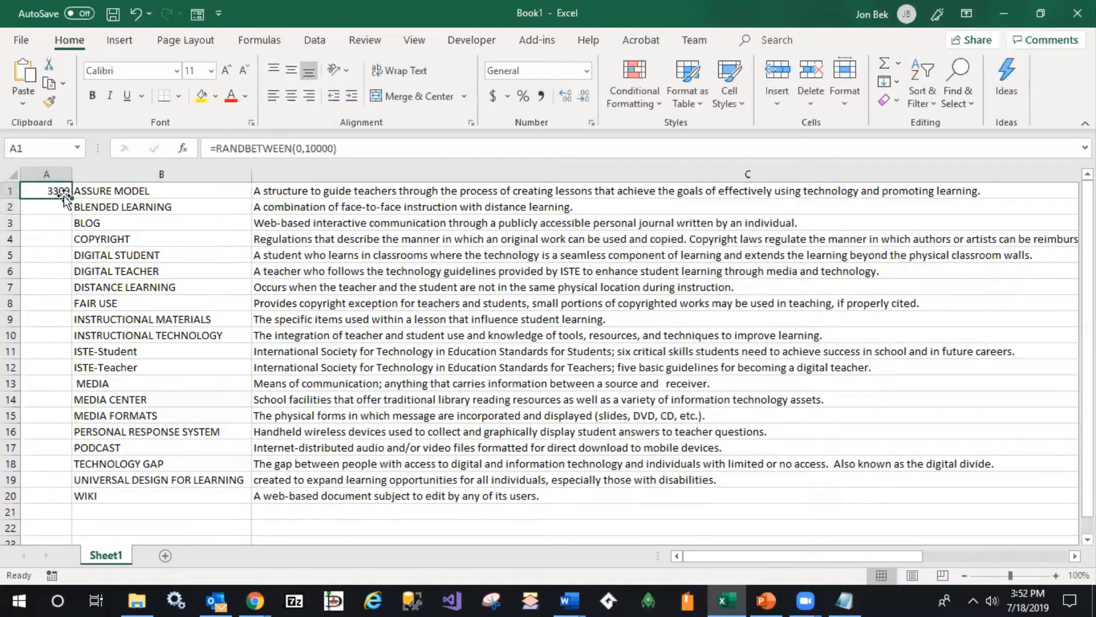
mouse_move(67, 195)
mouse_down()
mouse_move(80, 276)
mouse_move(57, 409)
mouse_move(32, 239)
mouse_move(57, 193)
mouse_up()
drag(67, 237, 43, 498)
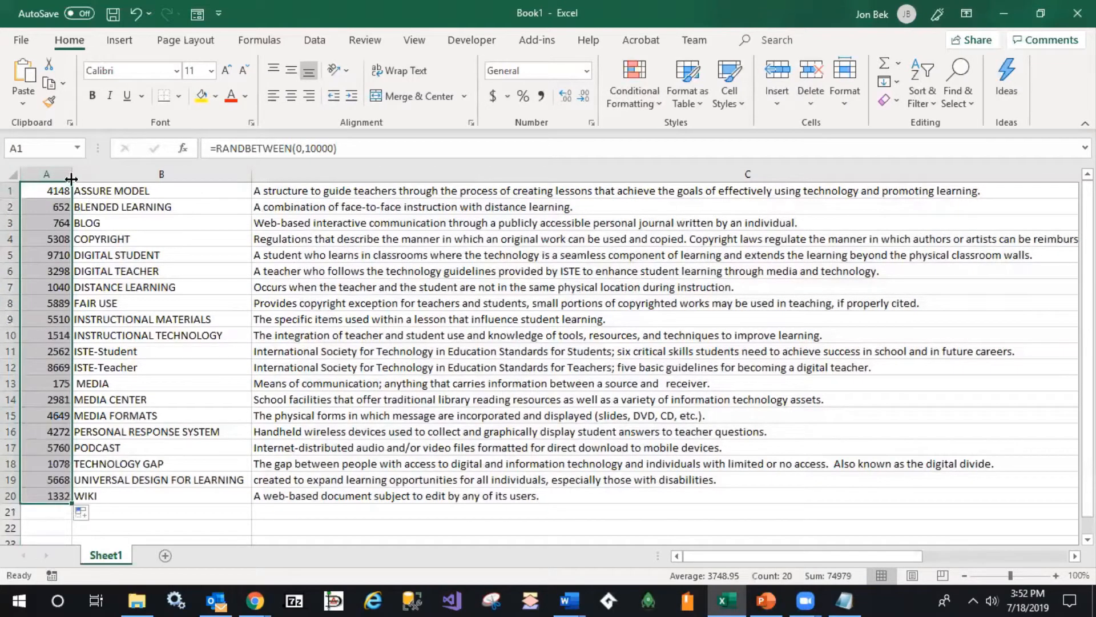
Step: Sort the random numbers smallest to largest, expanding the selection so the terms and definitions are shuffled with them
click(926, 80)
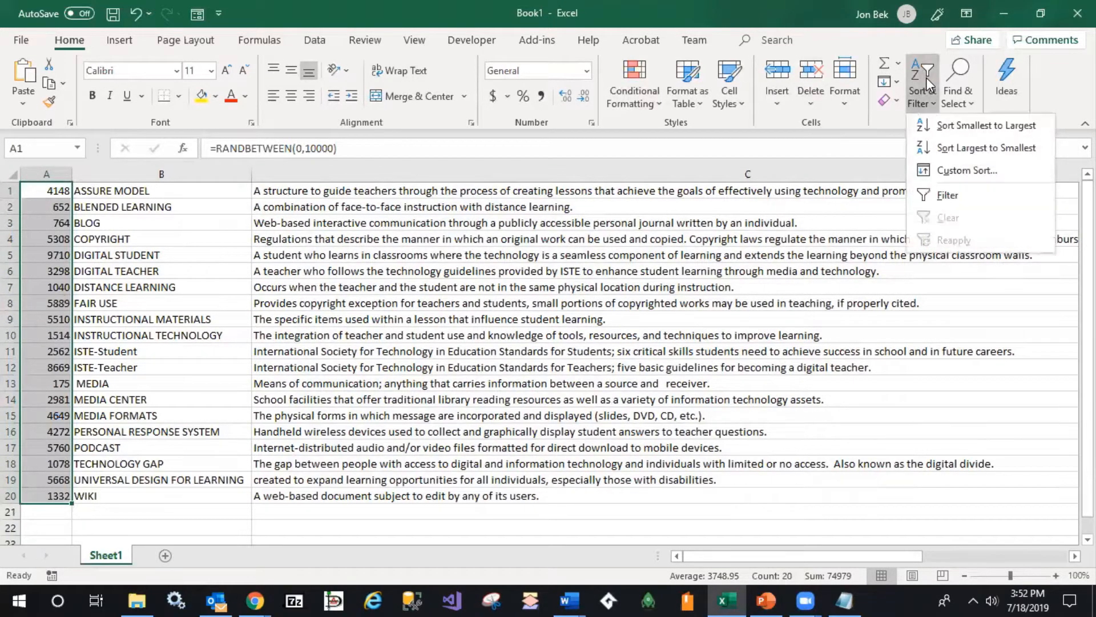
click(949, 126)
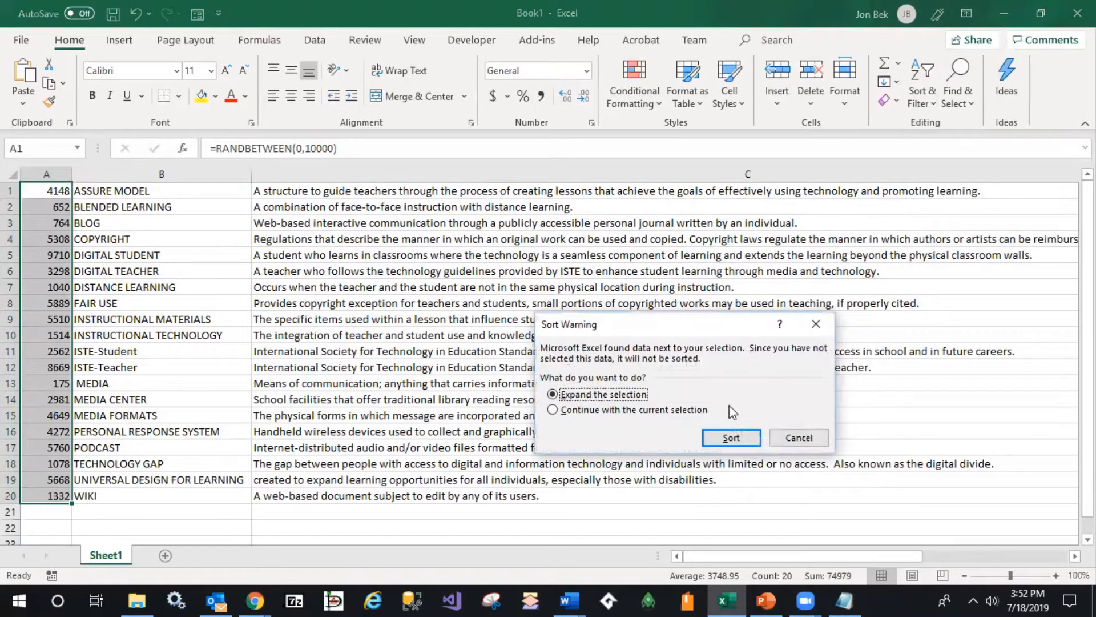
click(727, 442)
Step: Delete the random-number column A, leaving only the shuffled terms and definitions
right_click(47, 173)
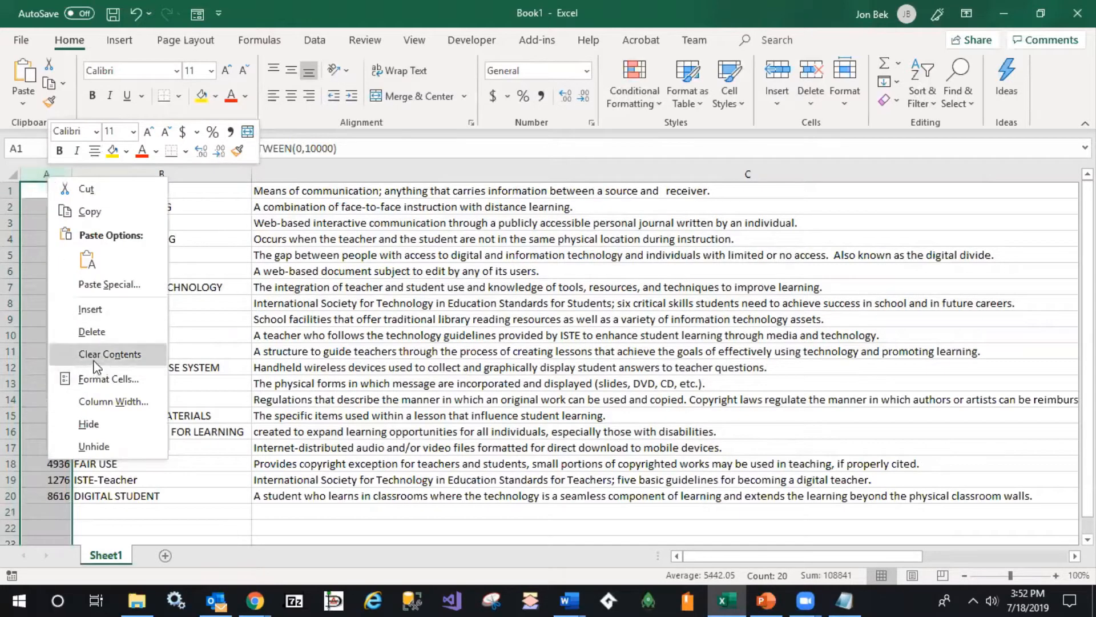
click(91, 332)
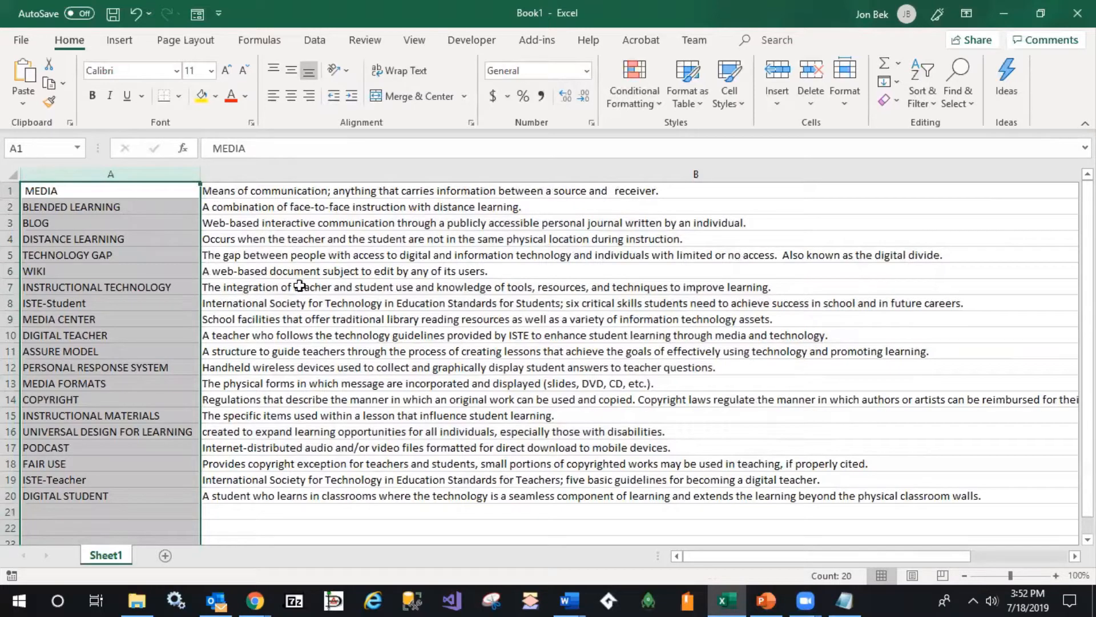
click(235, 513)
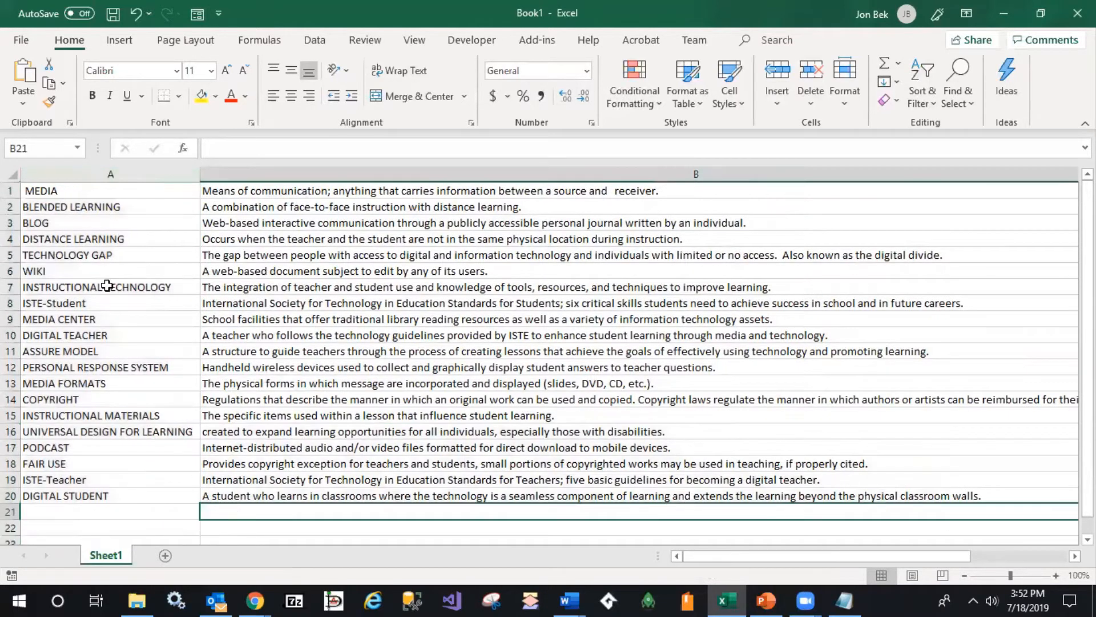
Step: Copy the shuffled range A1:B20 and paste it into a new blank document in Word
mouse_move(51, 190)
mouse_down()
mouse_move(245, 208)
mouse_move(301, 495)
mouse_up()
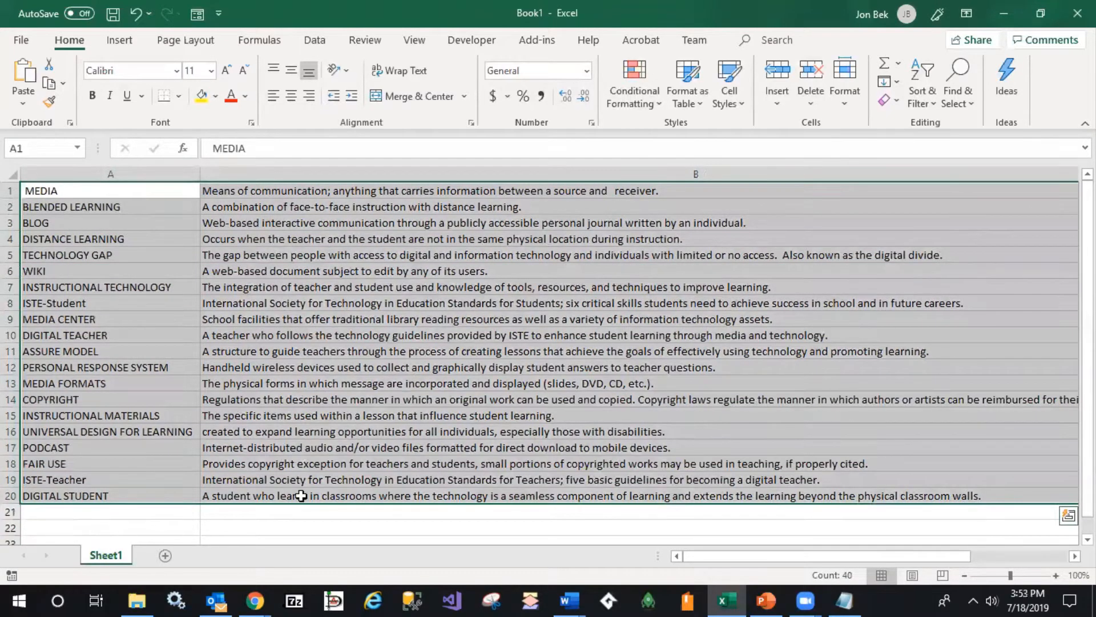
key(ctrl+c)
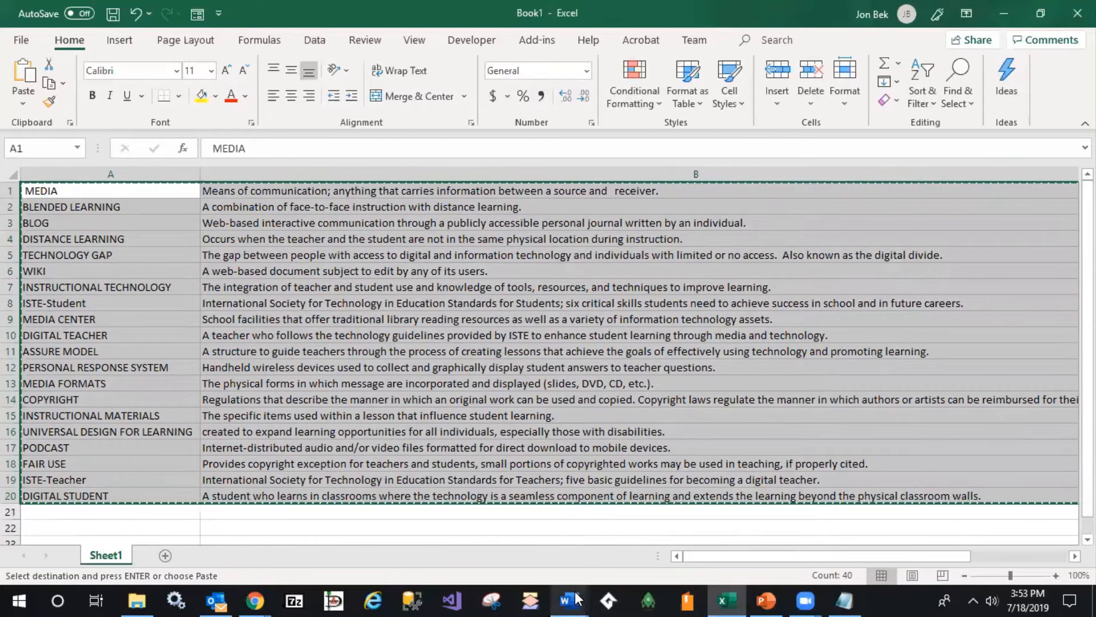
mouse_move(577, 600)
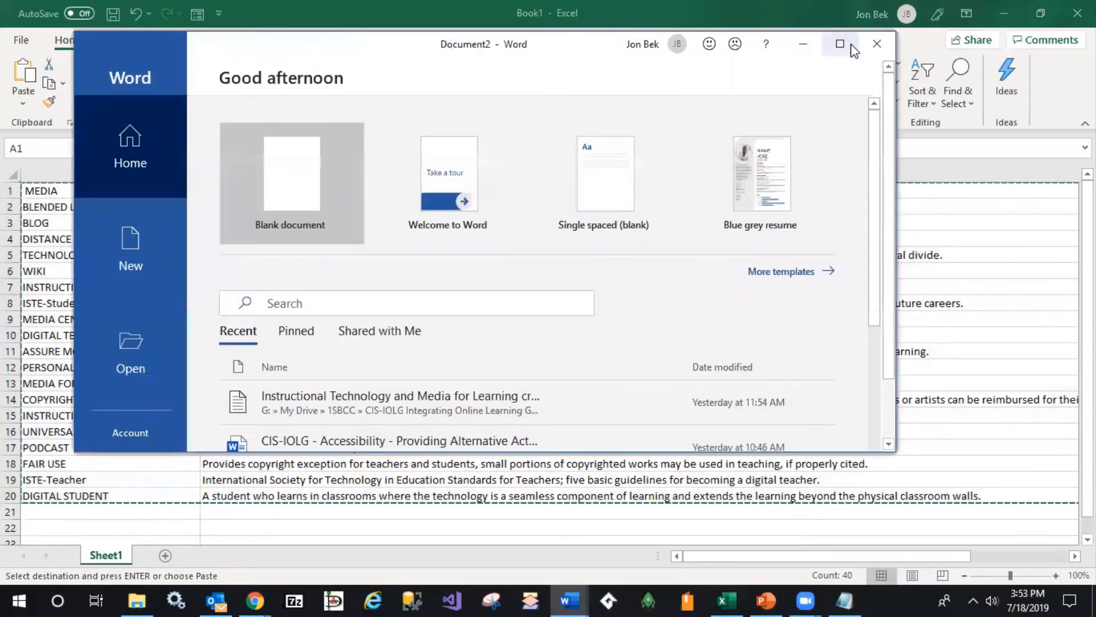
click(841, 44)
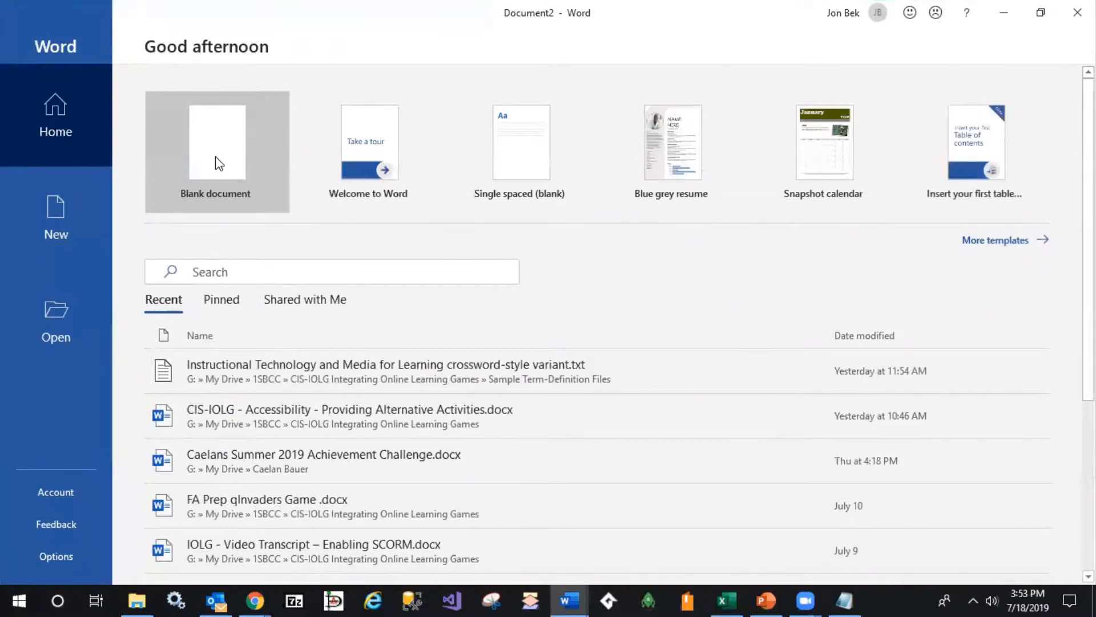
click(218, 163)
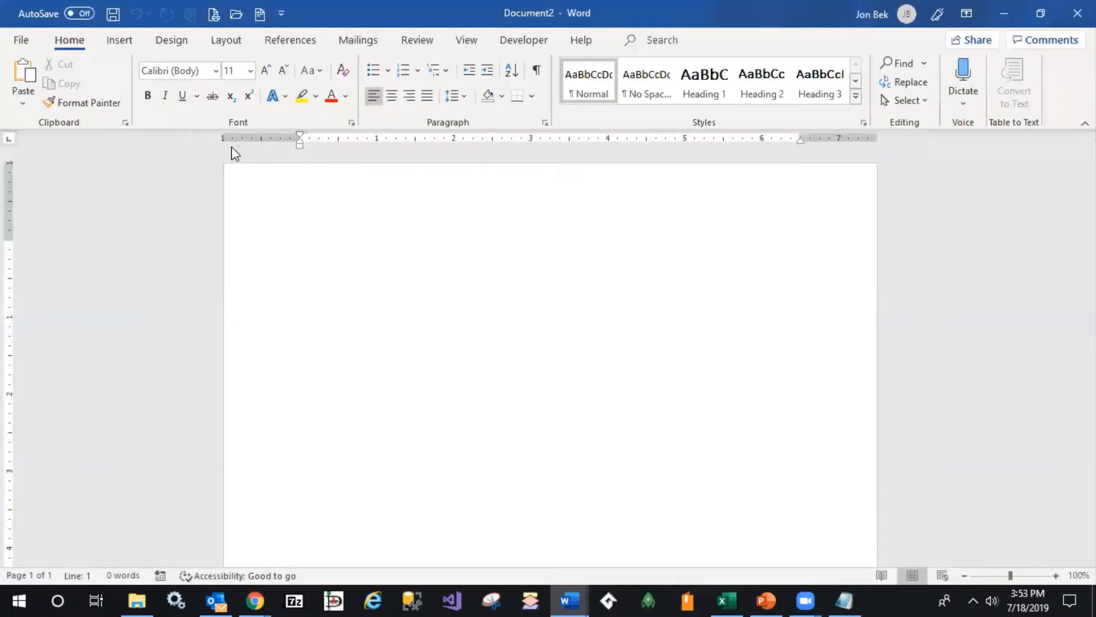
key(ctrl+v)
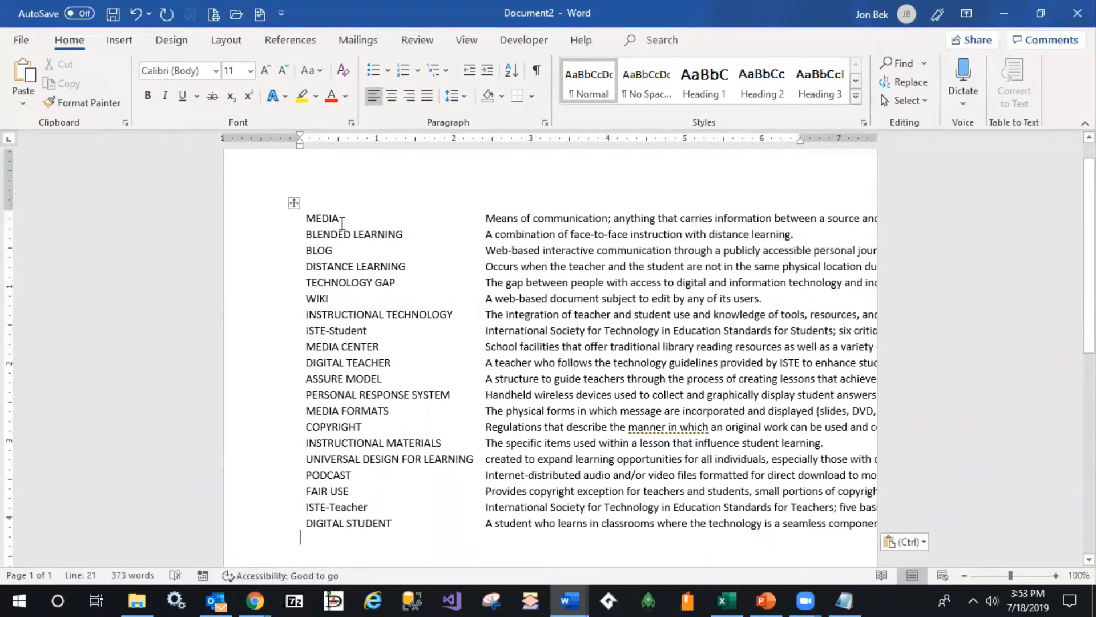
Step: Select the whole pasted table and apply AutoFit to Window
click(293, 204)
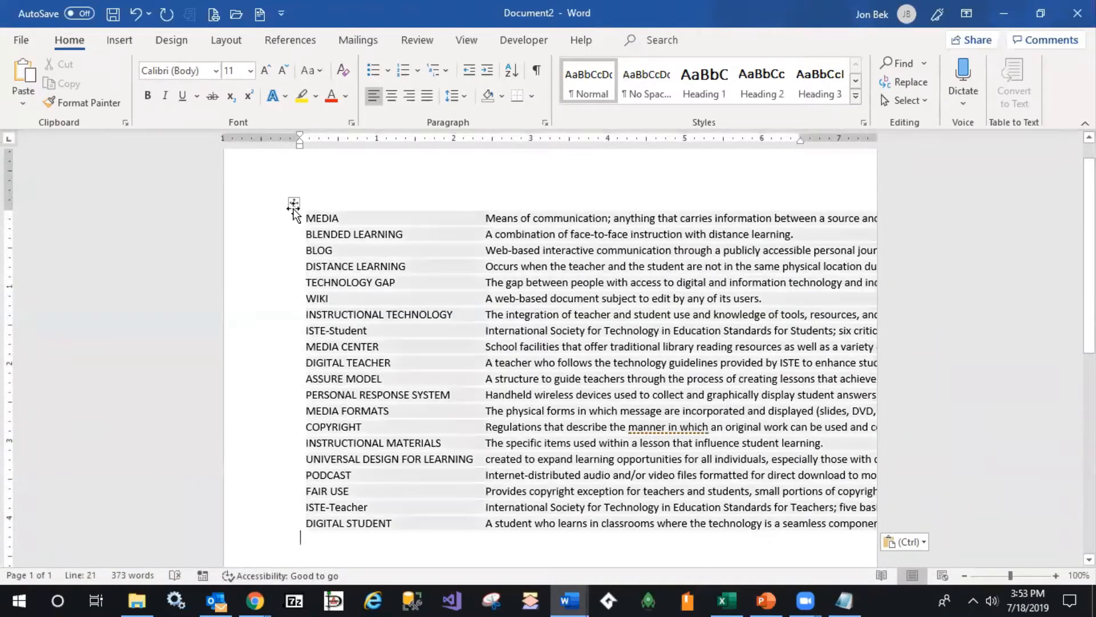
right_click(293, 203)
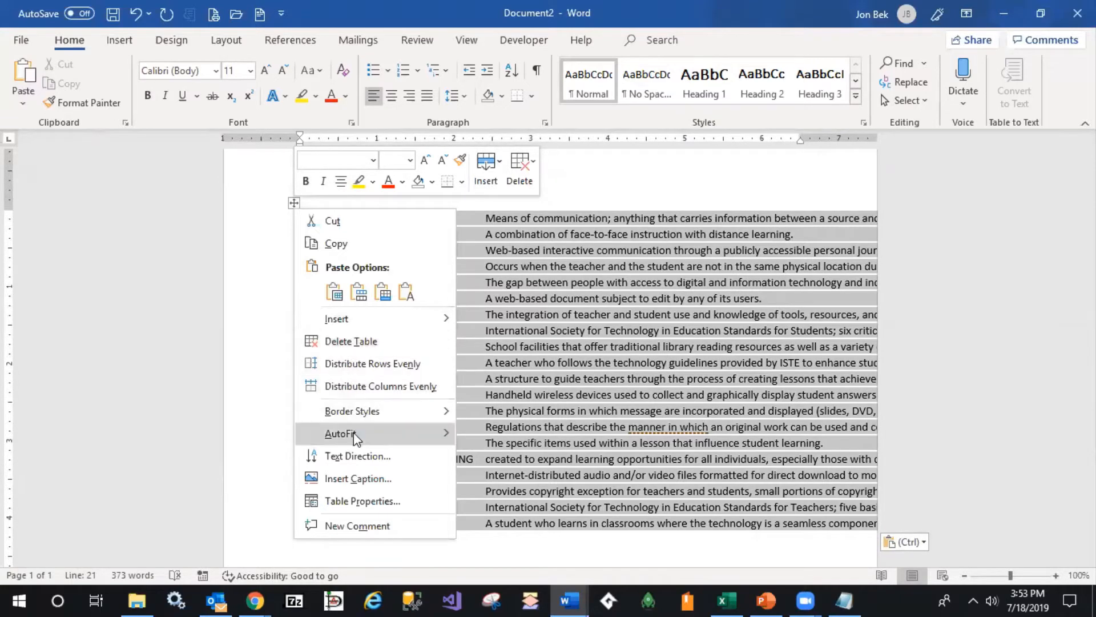
mouse_move(364, 437)
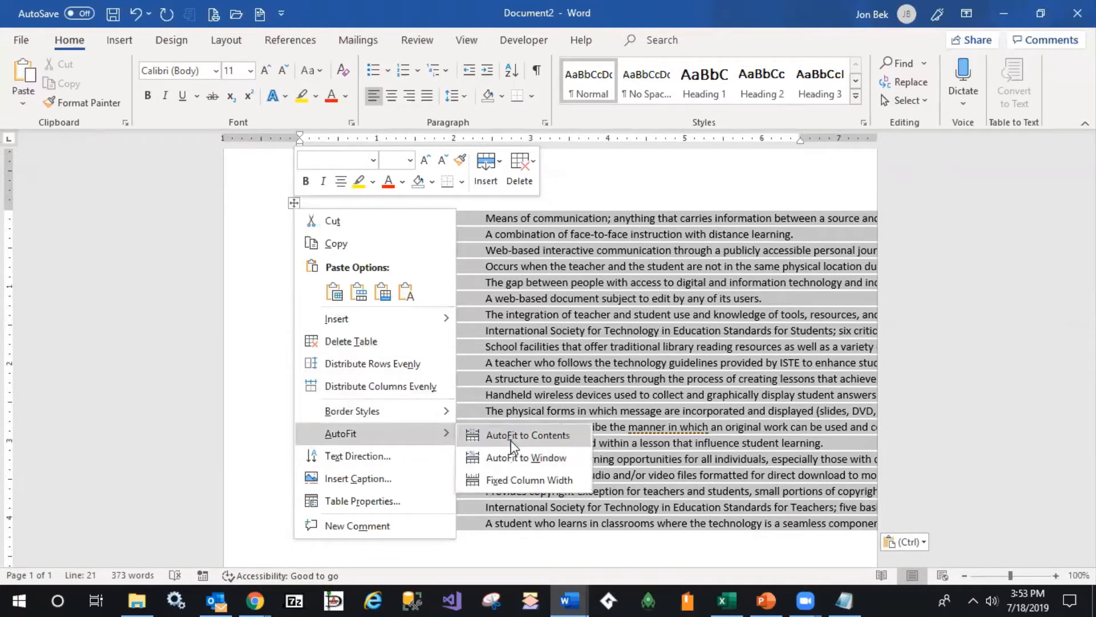
click(510, 460)
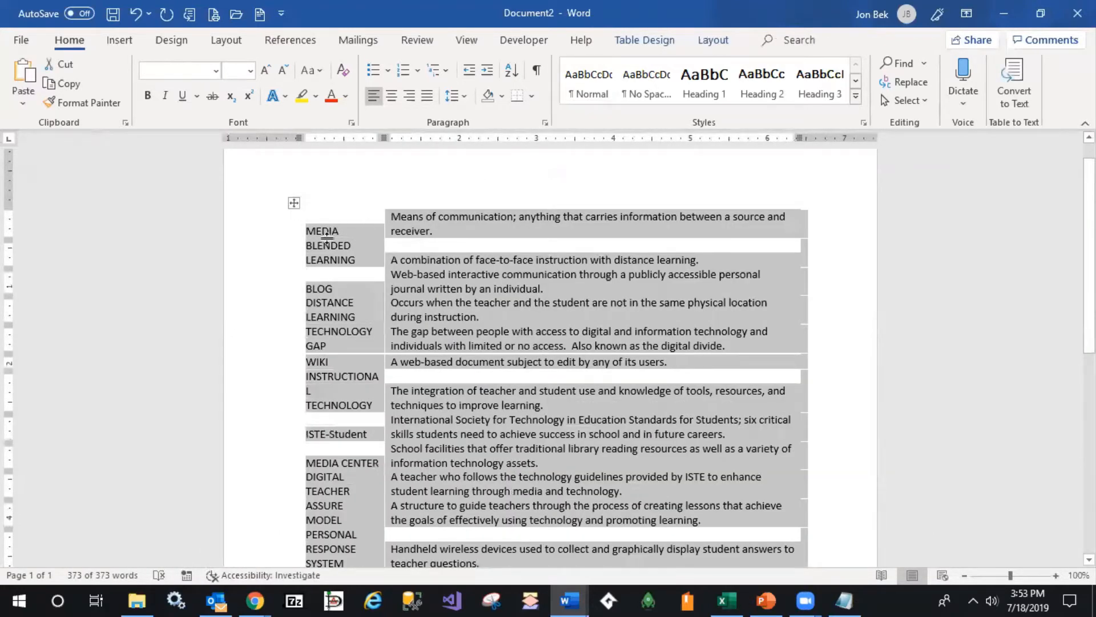
Step: Select the whole table and apply all borders to its cells
click(323, 245)
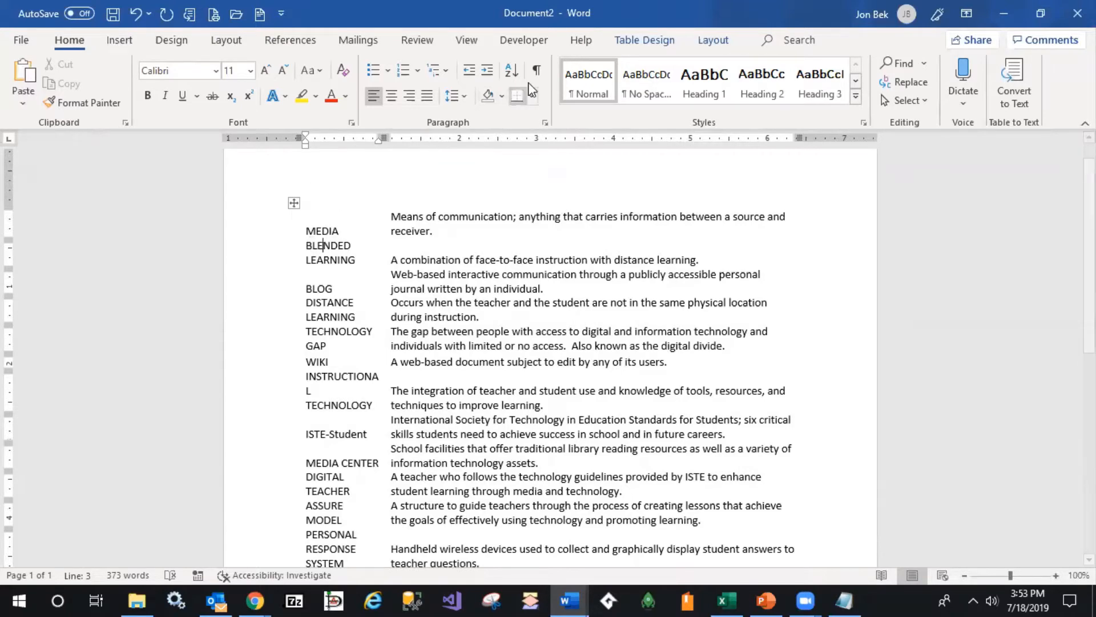
click(533, 97)
click(556, 206)
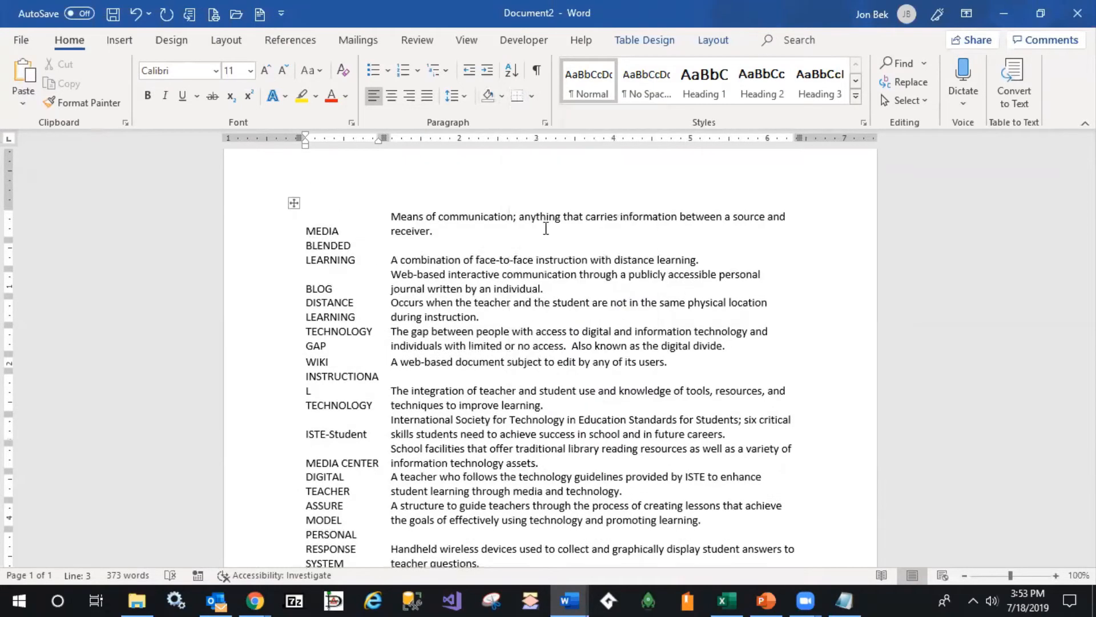
click(294, 202)
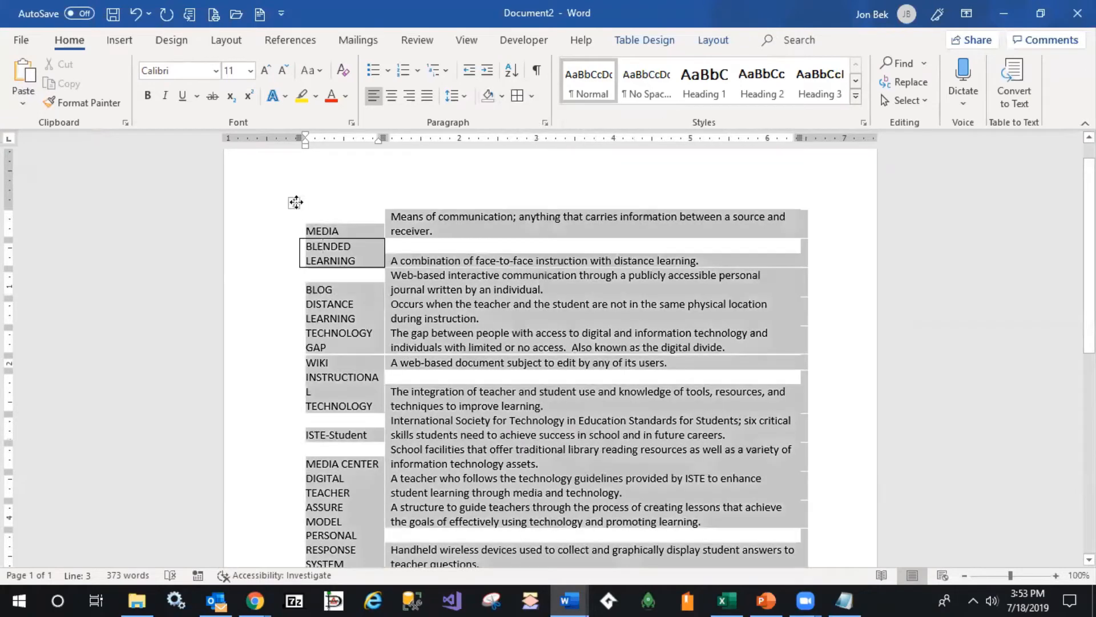
click(518, 97)
click(328, 220)
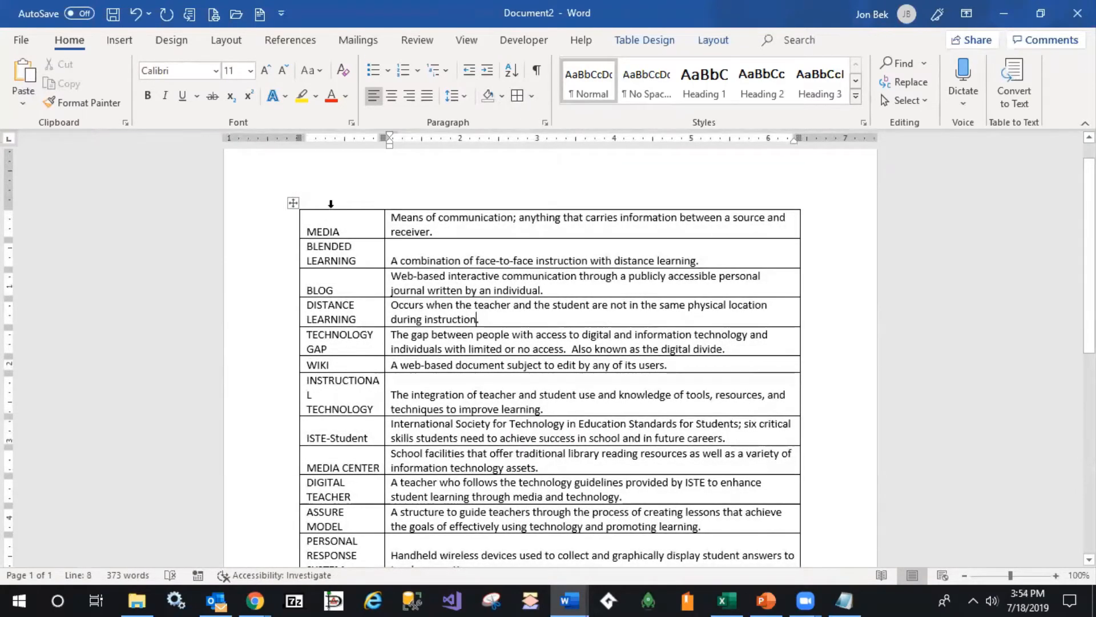
Step: Set the vertical cell alignment of both table columns to Top in Table Properties
drag(336, 199, 473, 199)
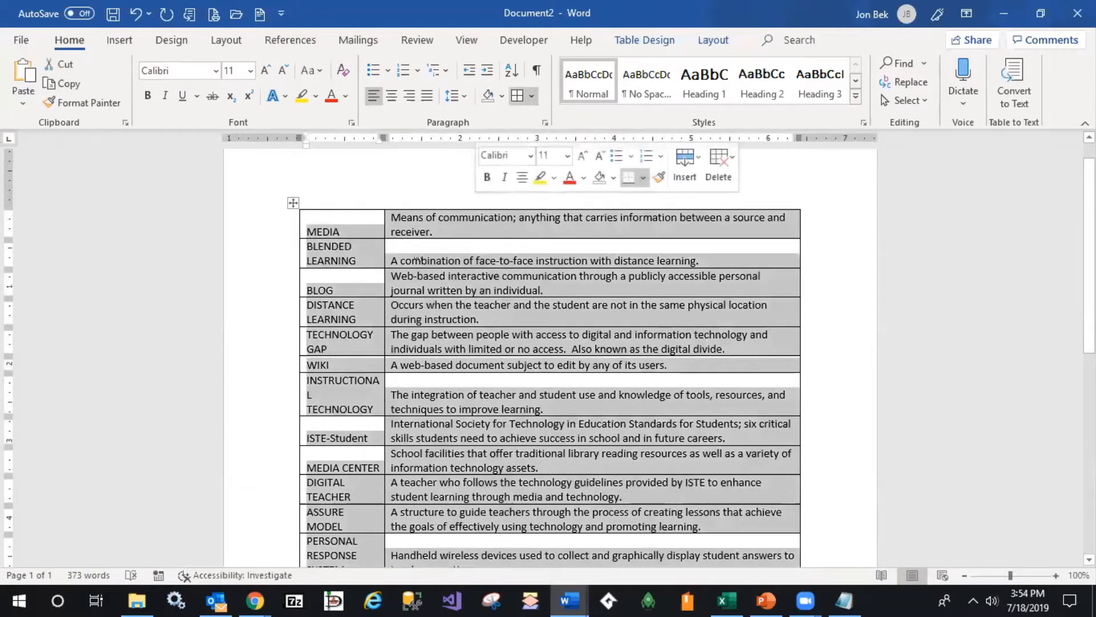
right_click(342, 230)
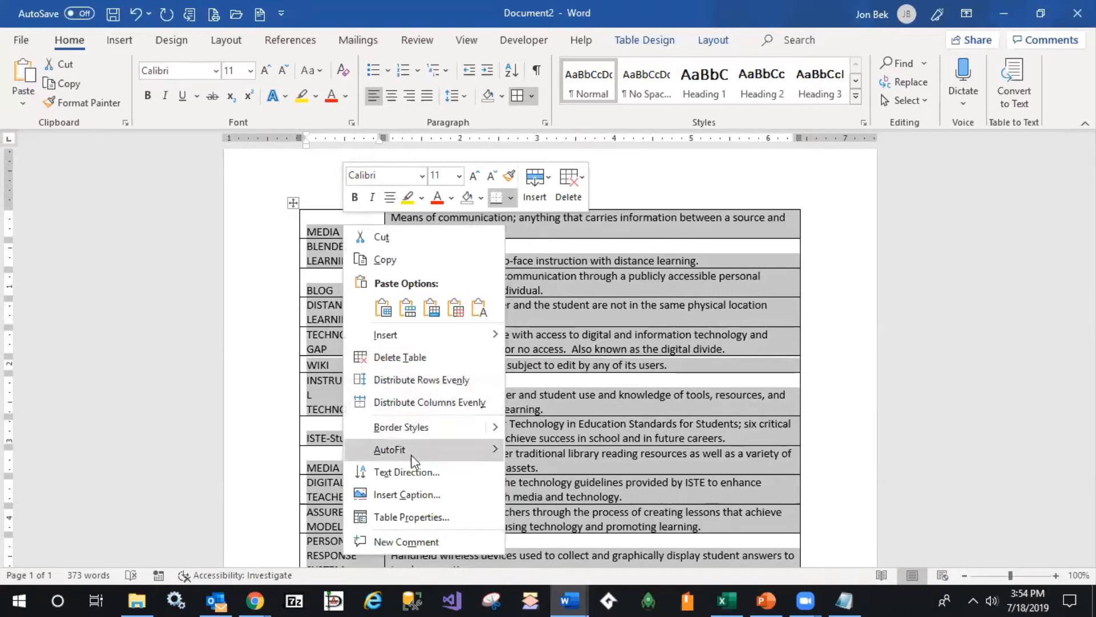
click(411, 517)
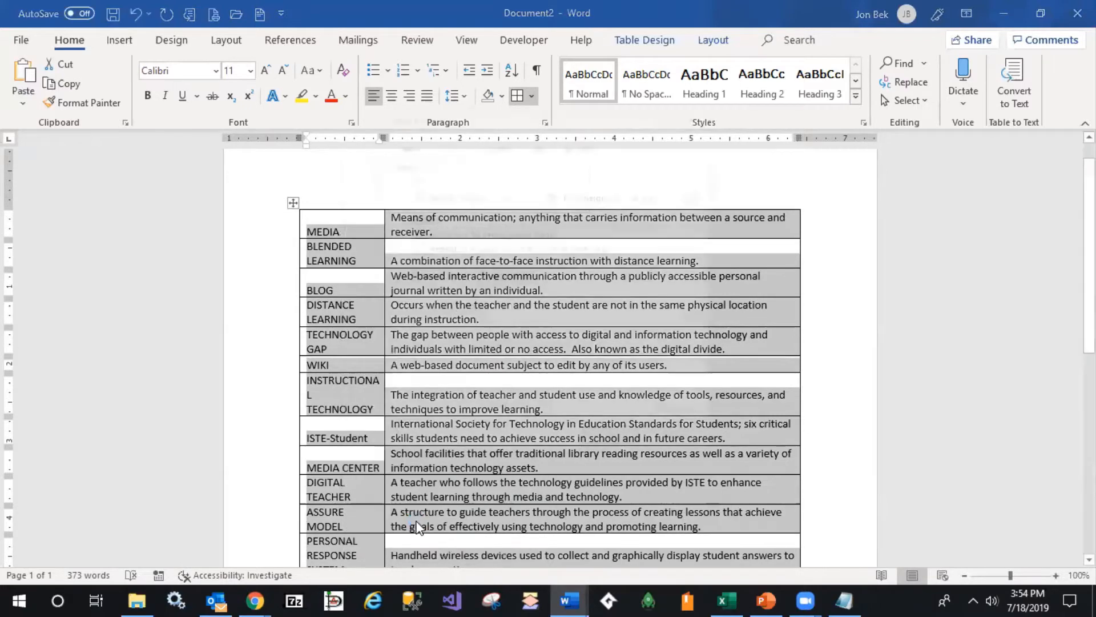
click(537, 145)
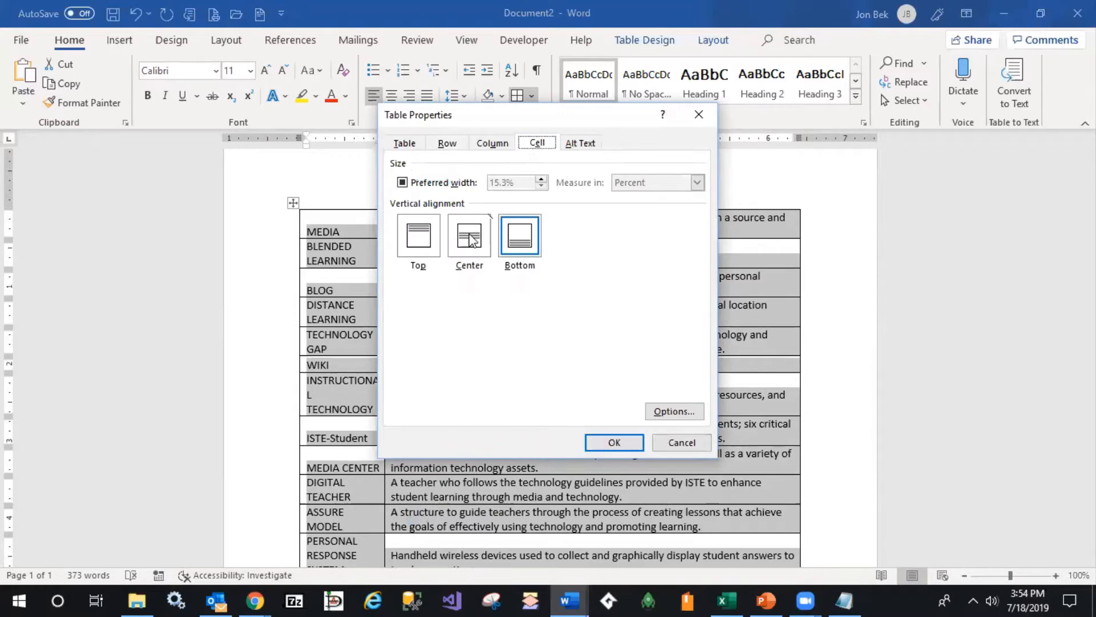
click(423, 238)
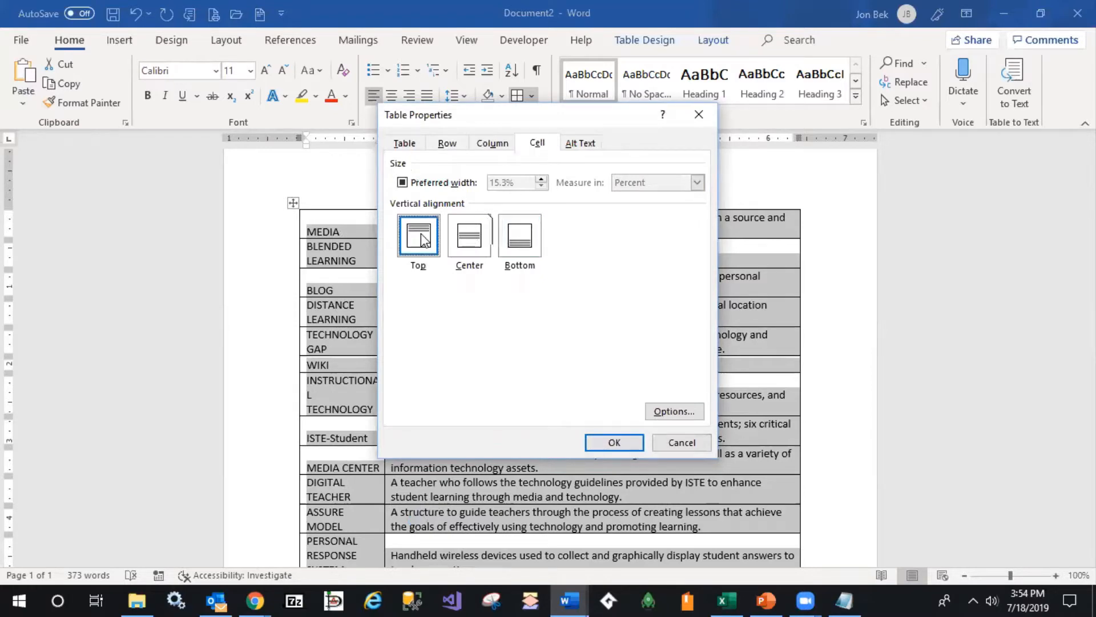
click(608, 443)
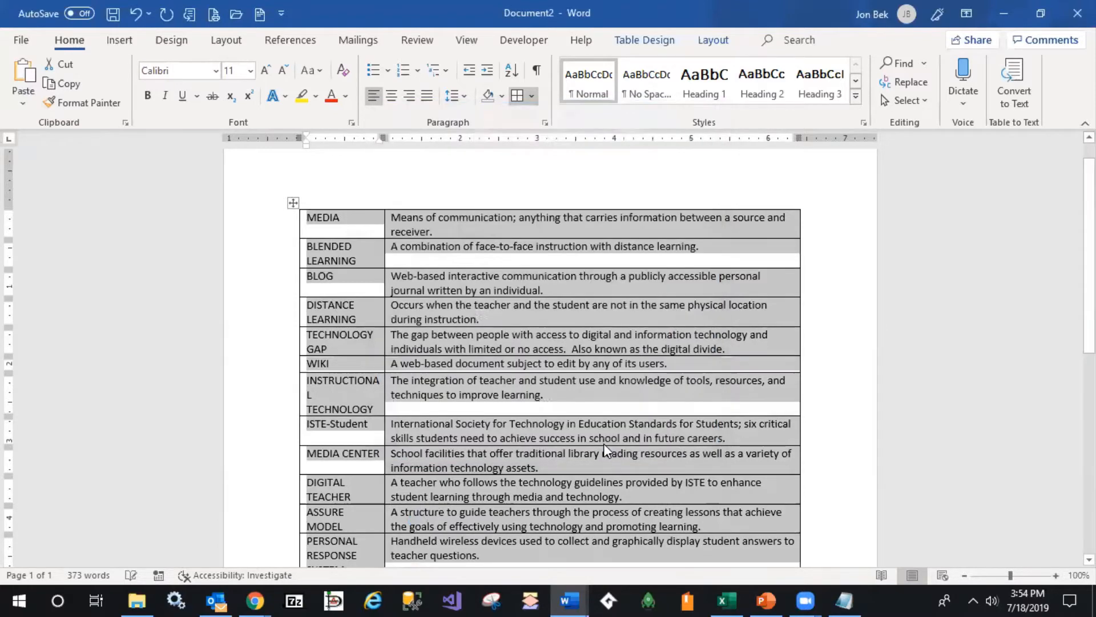
Step: Insert an empty row above the MEDIA row at the start of the table
click(404, 198)
click(290, 221)
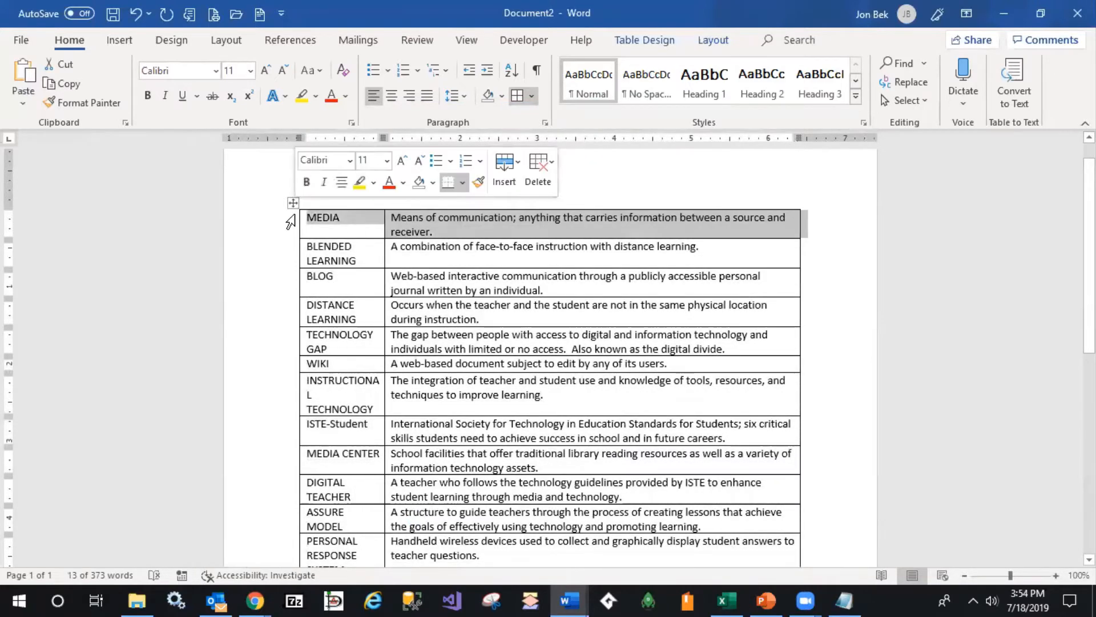
click(496, 172)
click(525, 206)
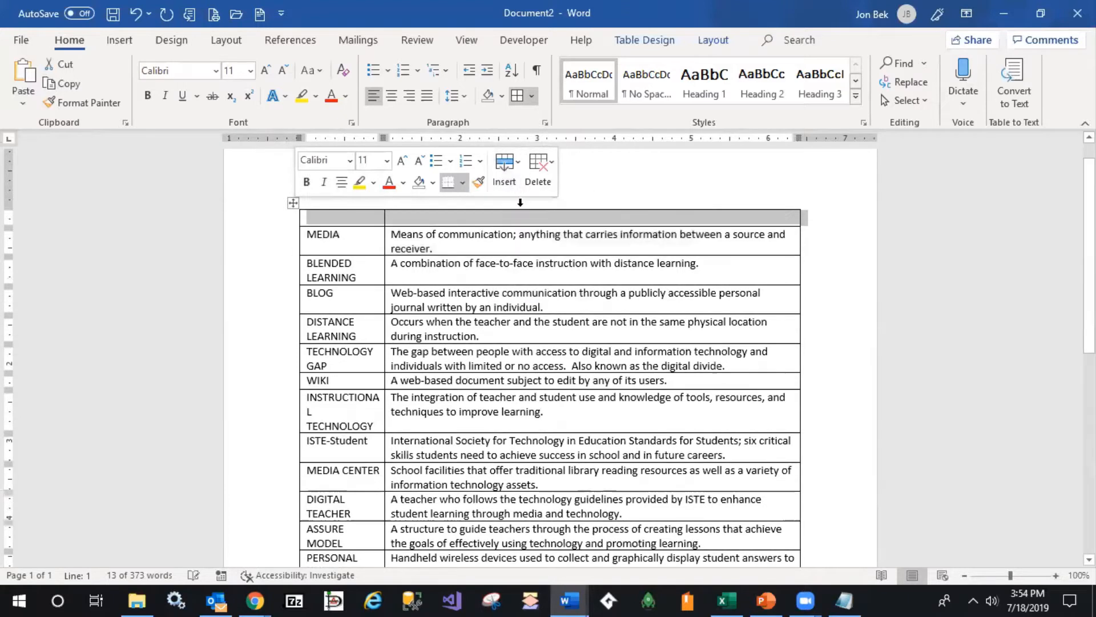
Step: Enter the column headings Term and Definition in the empty first row
click(360, 221)
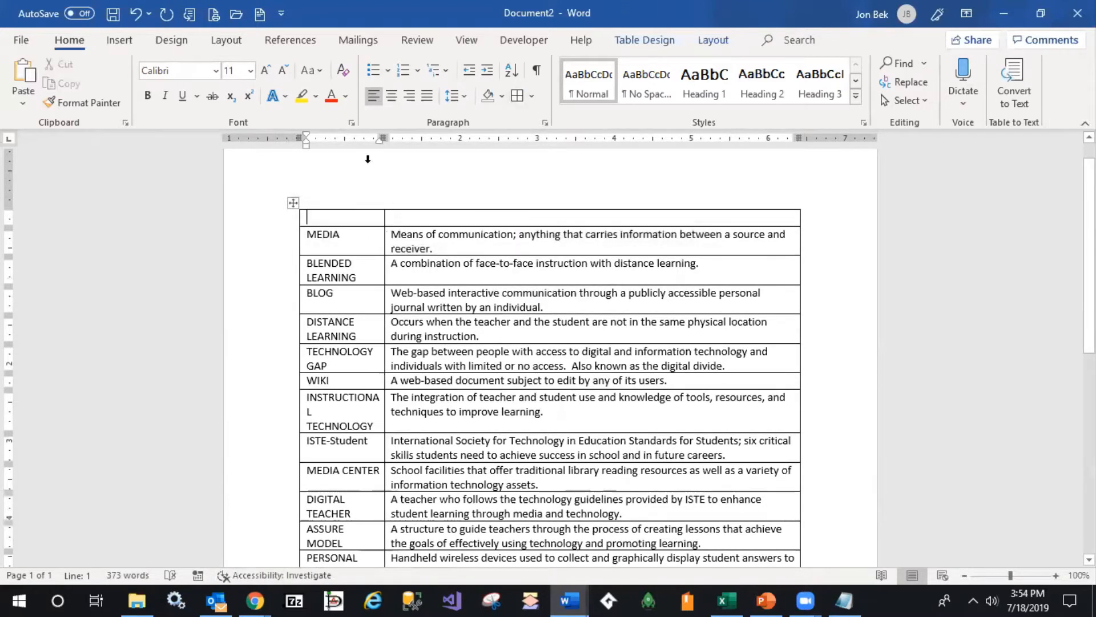
text(T)
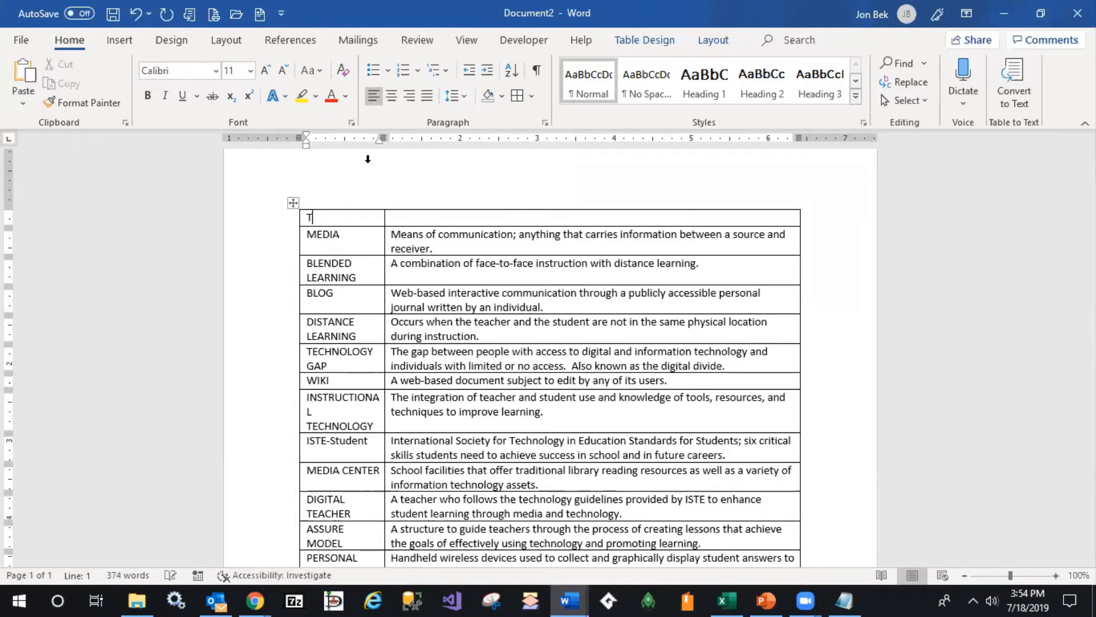
text(ermrm)
key(Tab)
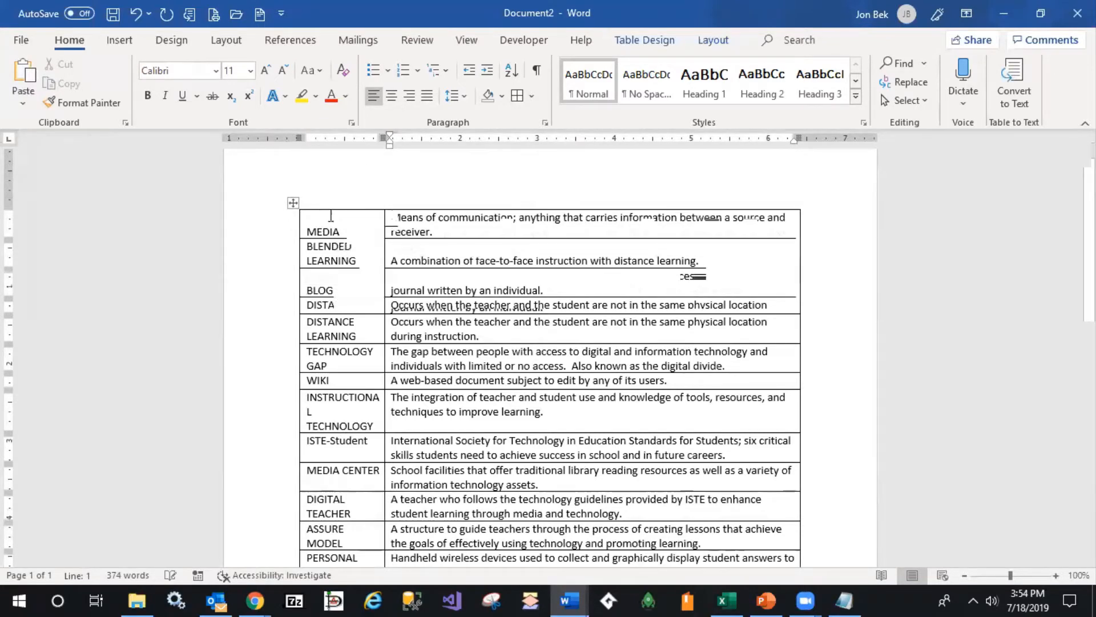
text(Definition)
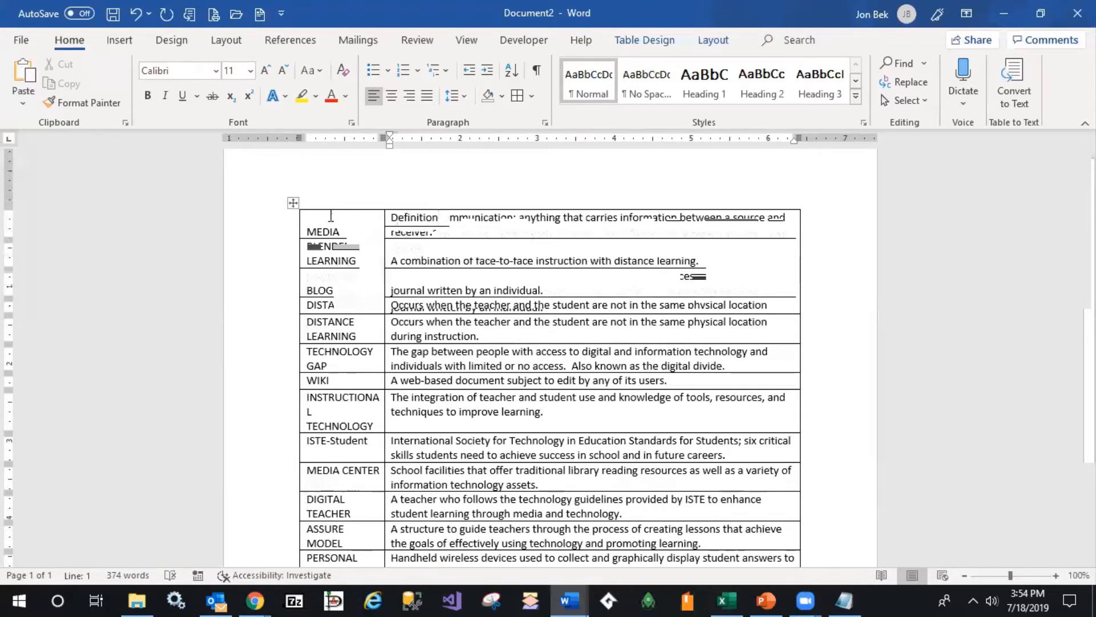
Step: Apply the Heading 1 style to the table's whole header row
click(278, 227)
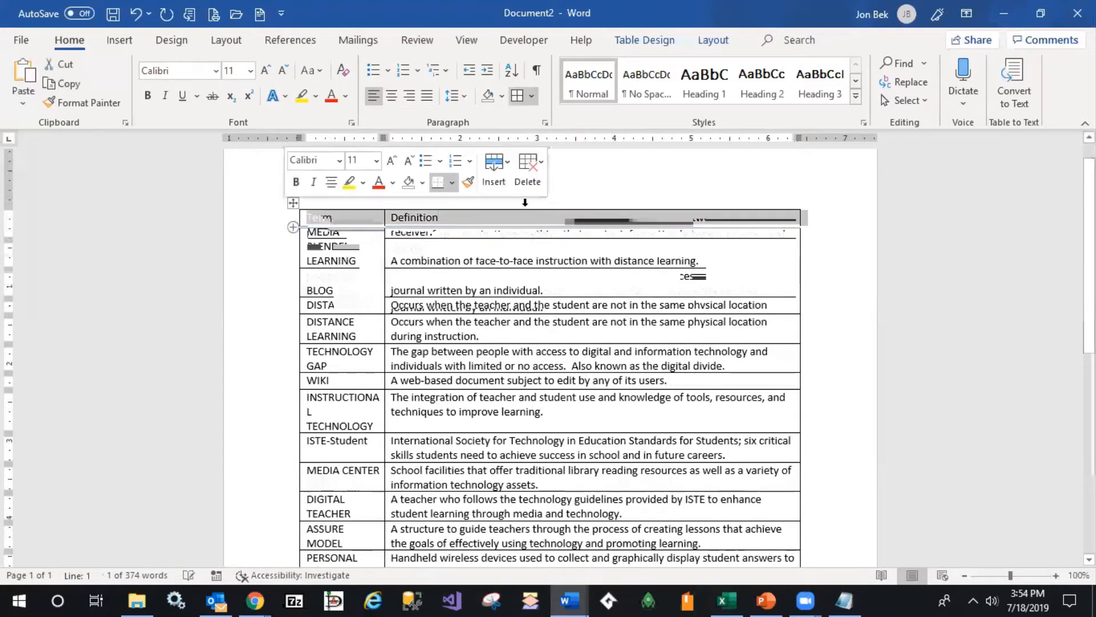
click(702, 88)
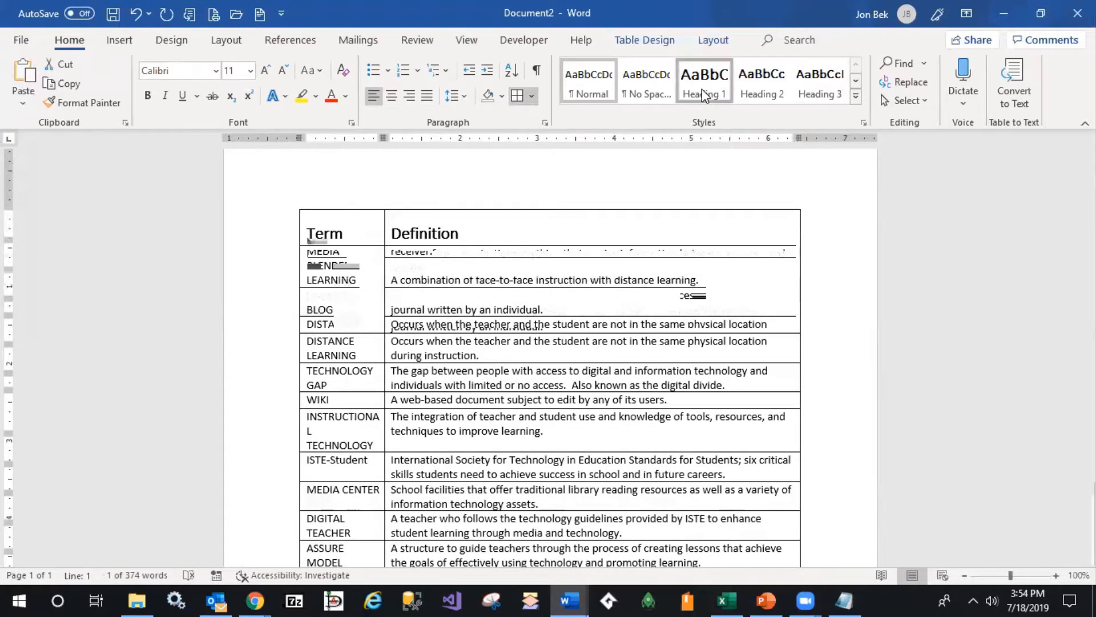
click(701, 88)
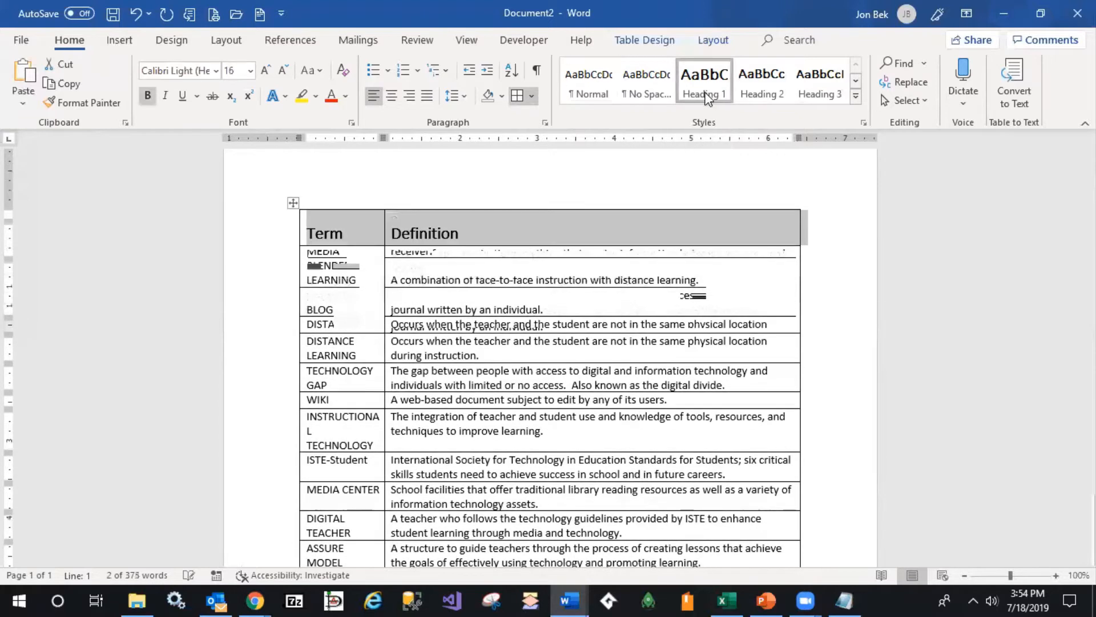
Step: Stop the header row from breaking across pages and make it repeat as header row at the top of each page
right_click(324, 218)
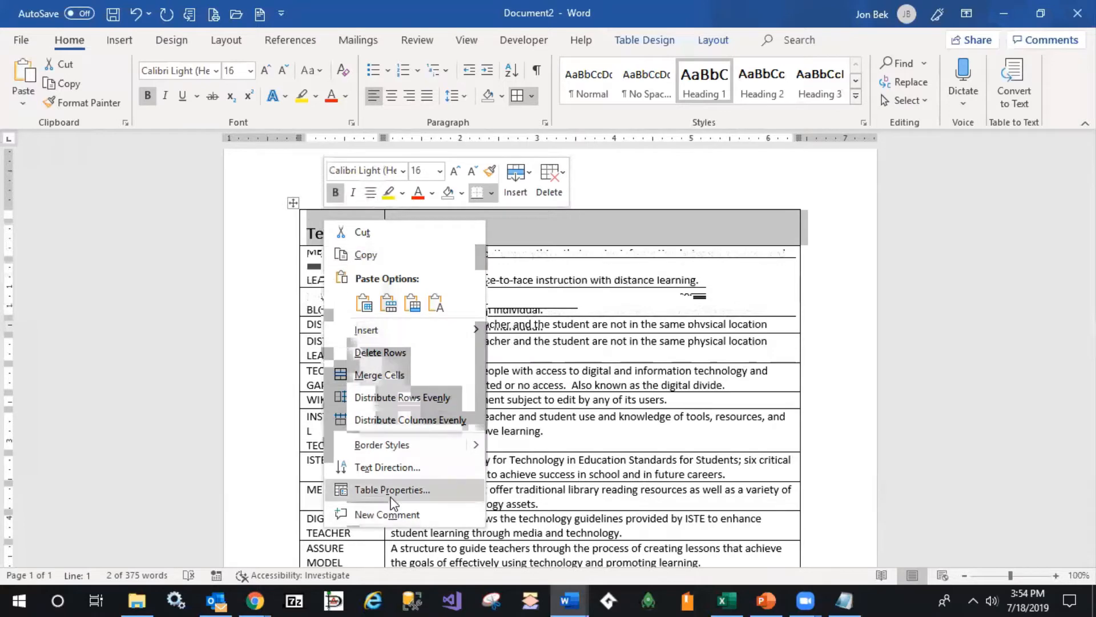
click(392, 491)
click(446, 144)
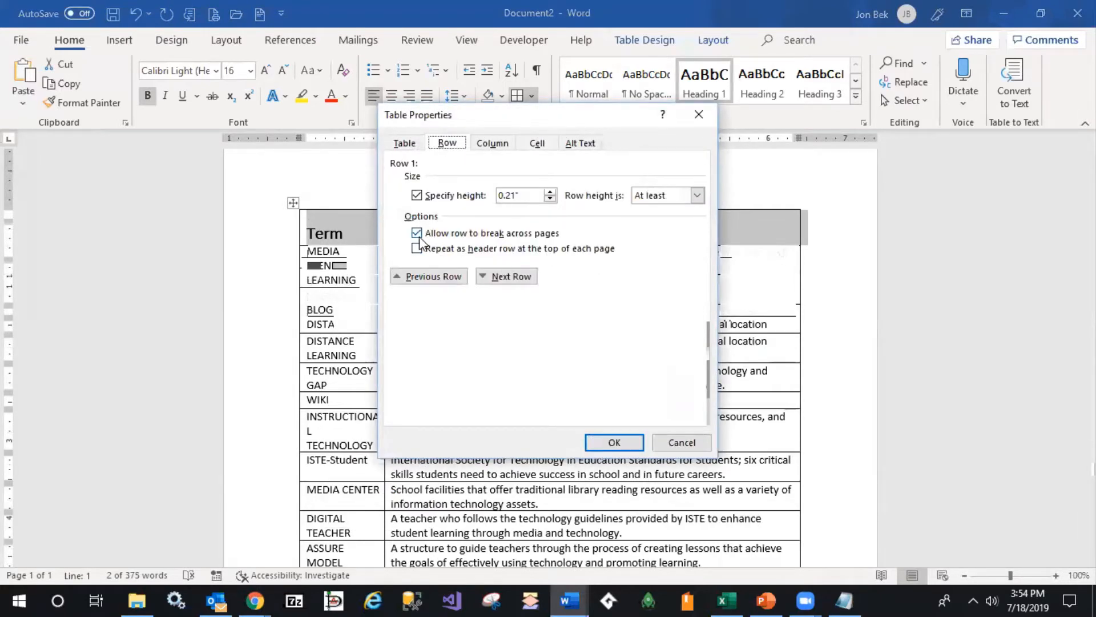
click(417, 234)
click(418, 249)
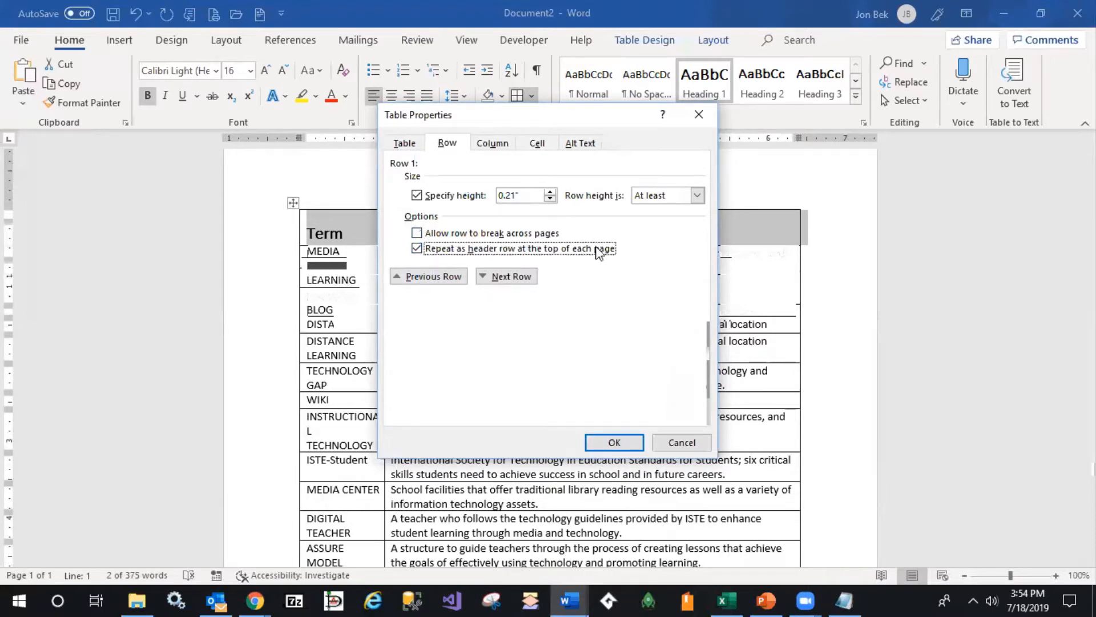
click(615, 444)
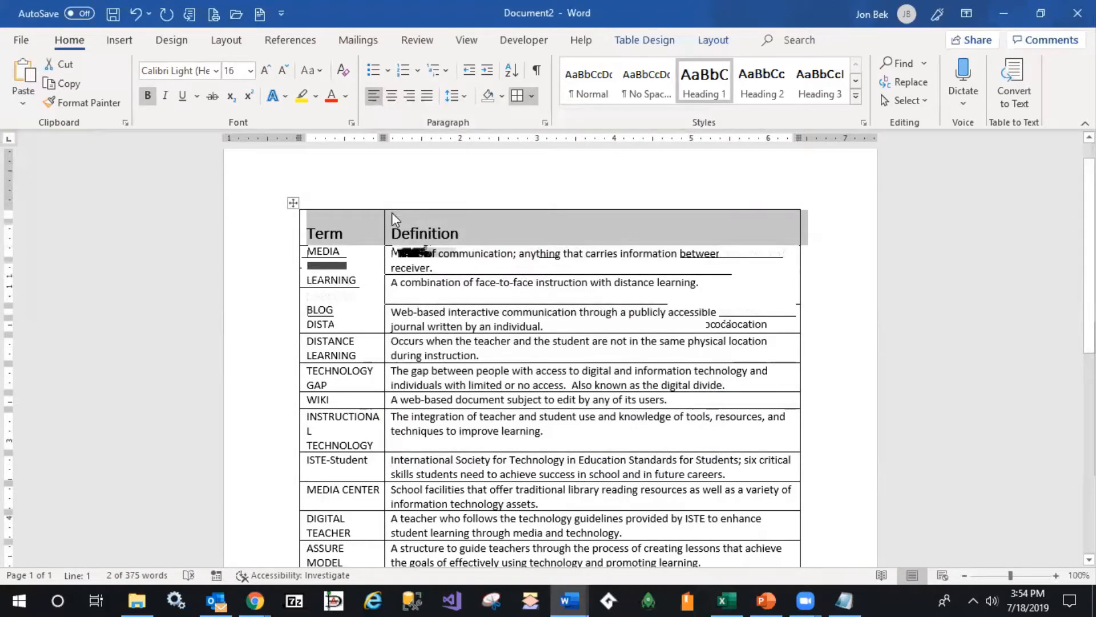
Step: Try to widen the Term column by moving the border between the two columns
click(435, 177)
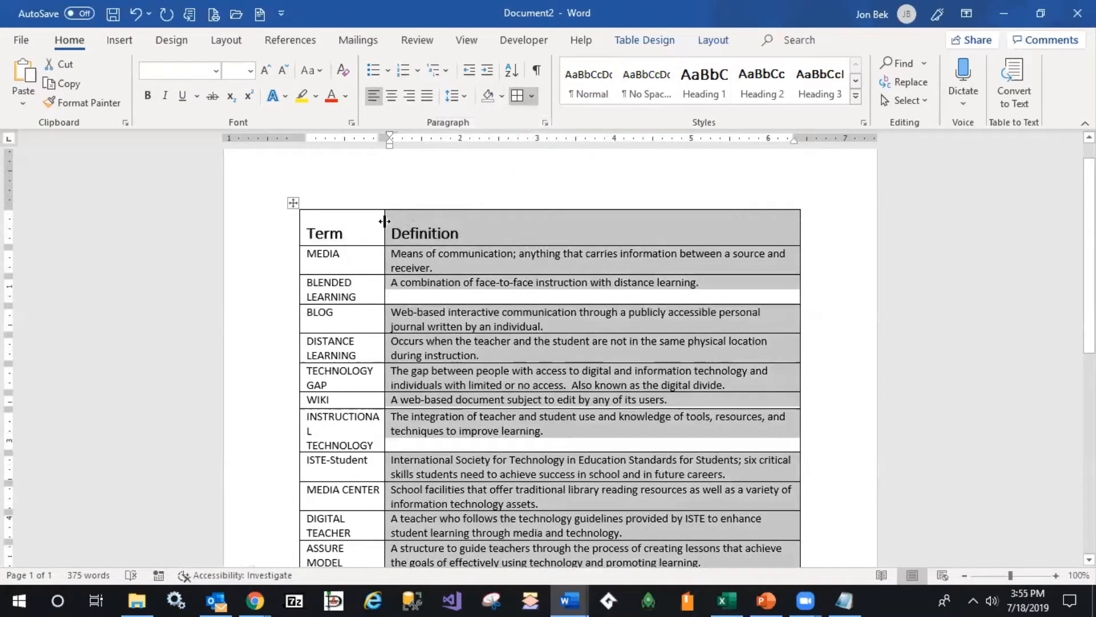
mouse_move(385, 222)
mouse_down()
mouse_move(404, 229)
mouse_move(385, 234)
mouse_up()
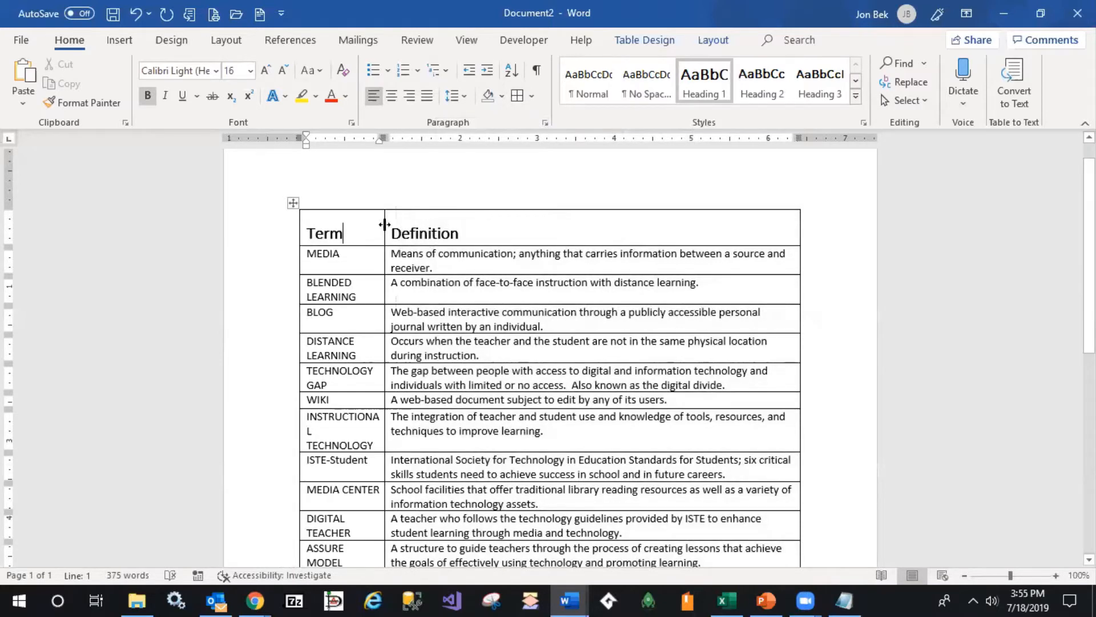
drag(385, 225, 435, 231)
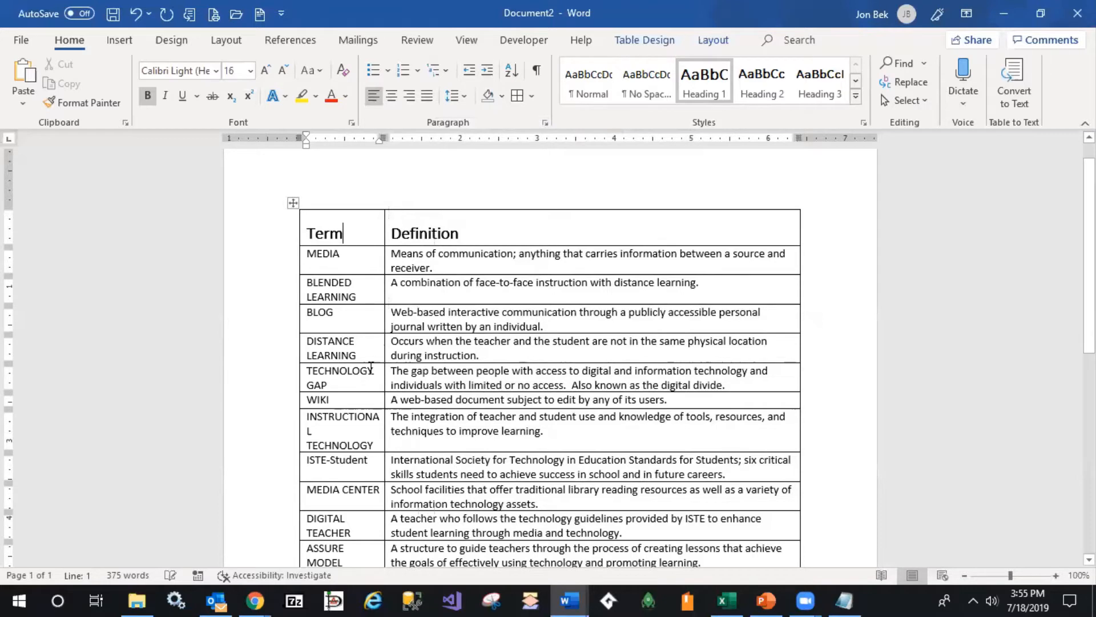
Step: Remove the trailing space after INSTRUCTIONAL TECHNOLOGY in the Term column
click(380, 445)
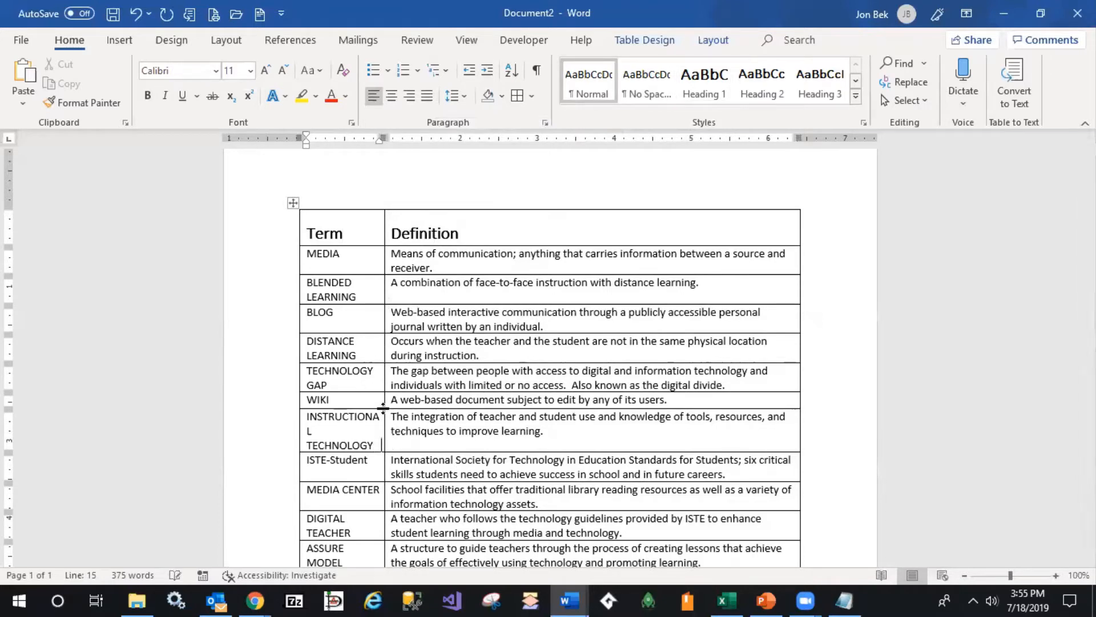
key(BackSpace)
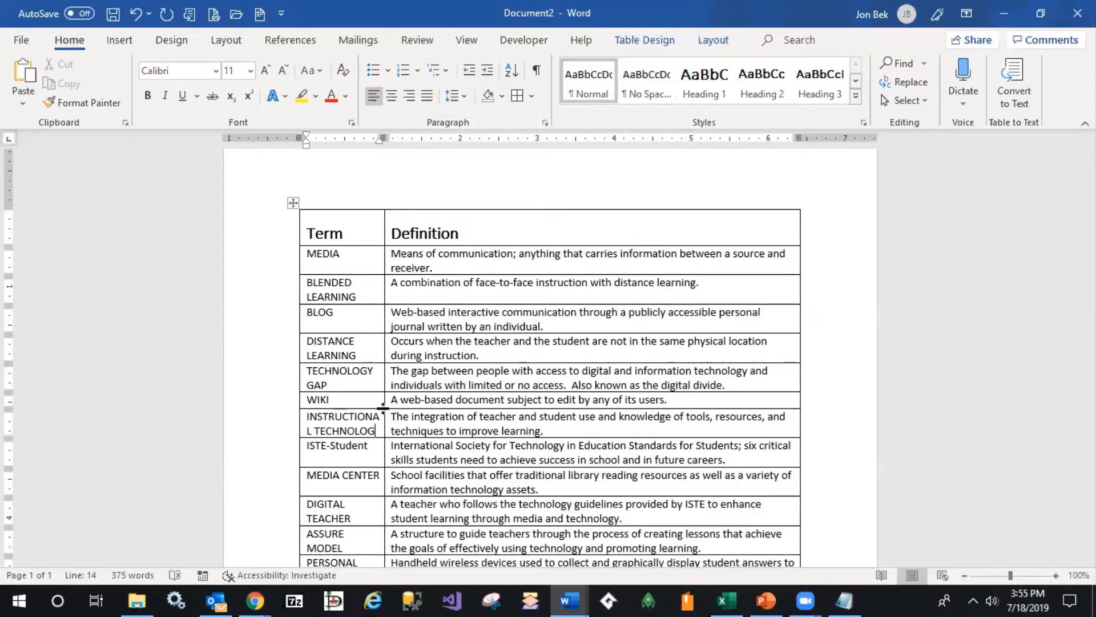
text(Y)
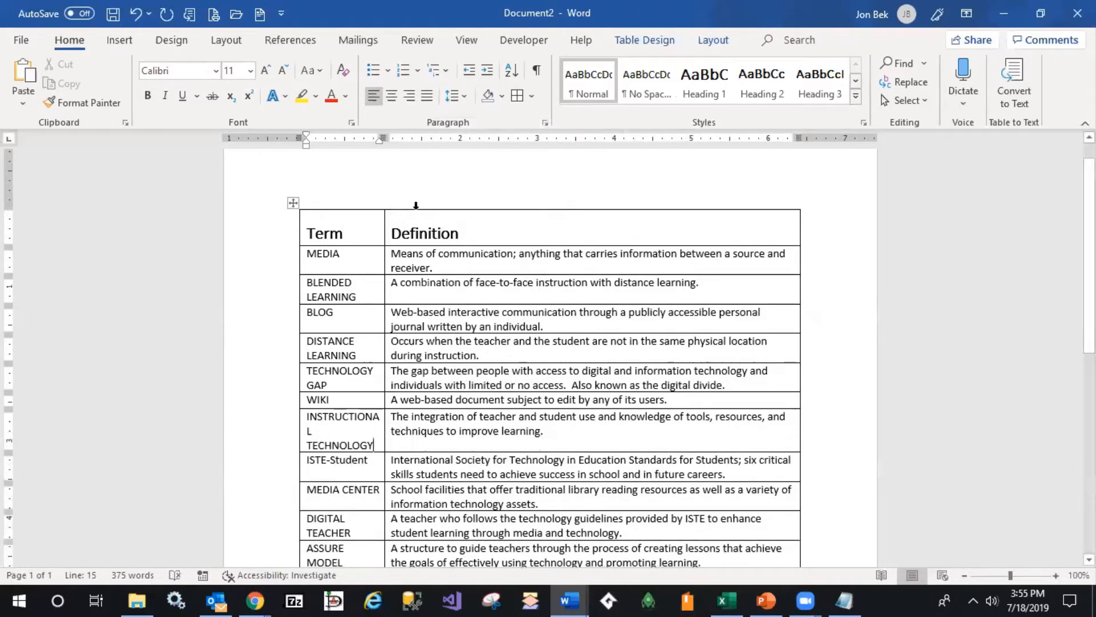
Step: Apply AutoFit to Contents to the whole table
click(380, 220)
right_click(293, 203)
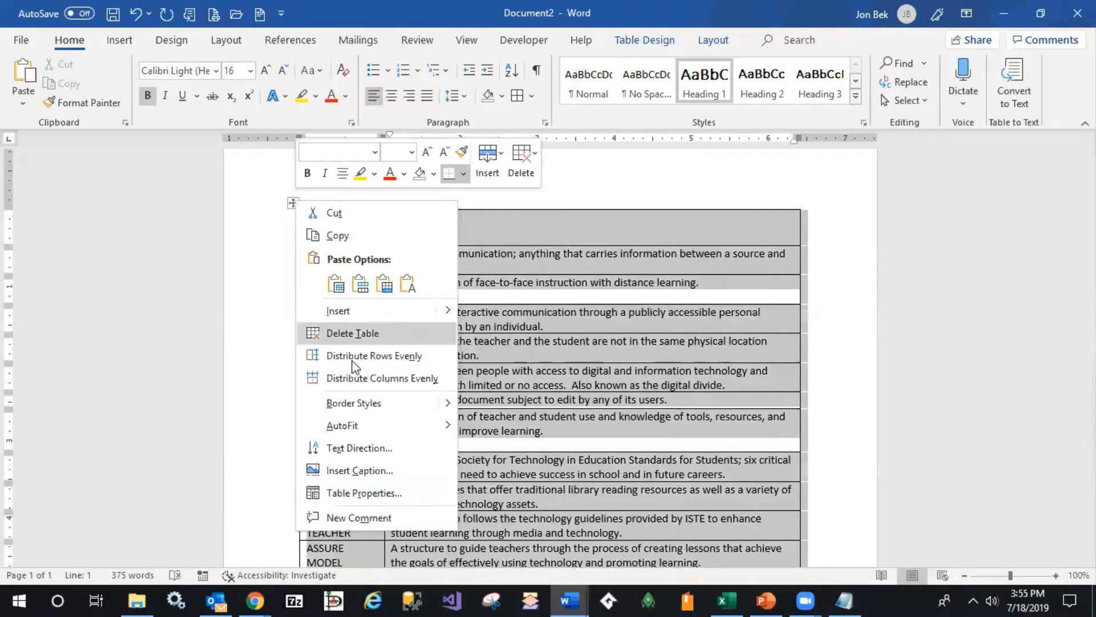
mouse_move(365, 431)
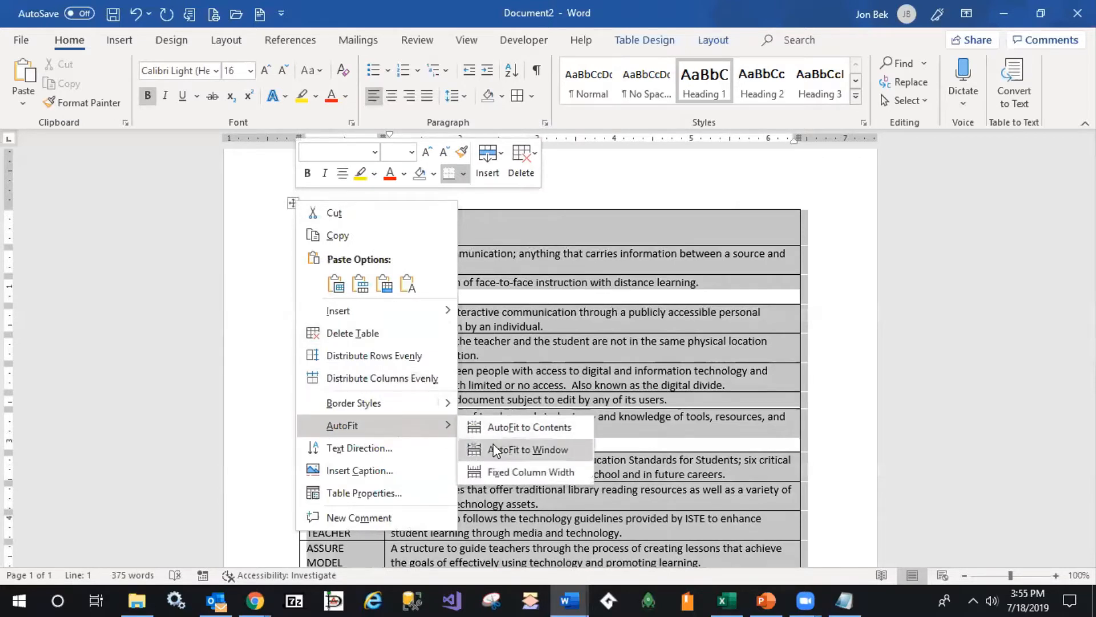
click(502, 427)
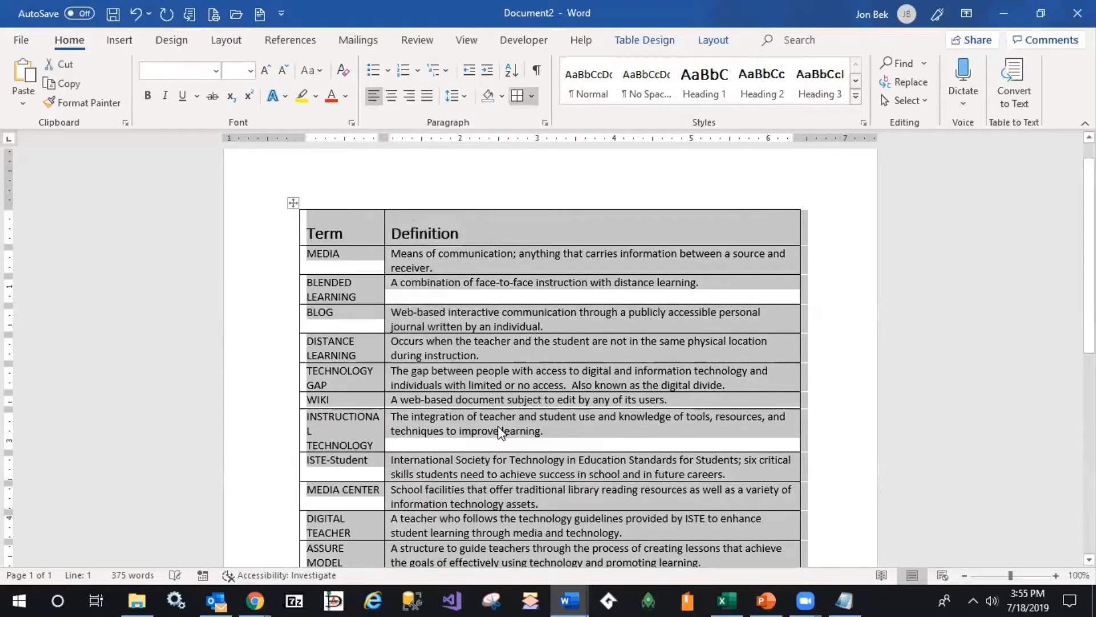
Step: Widen the Term column by moving its border with Definition until the word INSTRUCTIONAL fits on one line
click(394, 221)
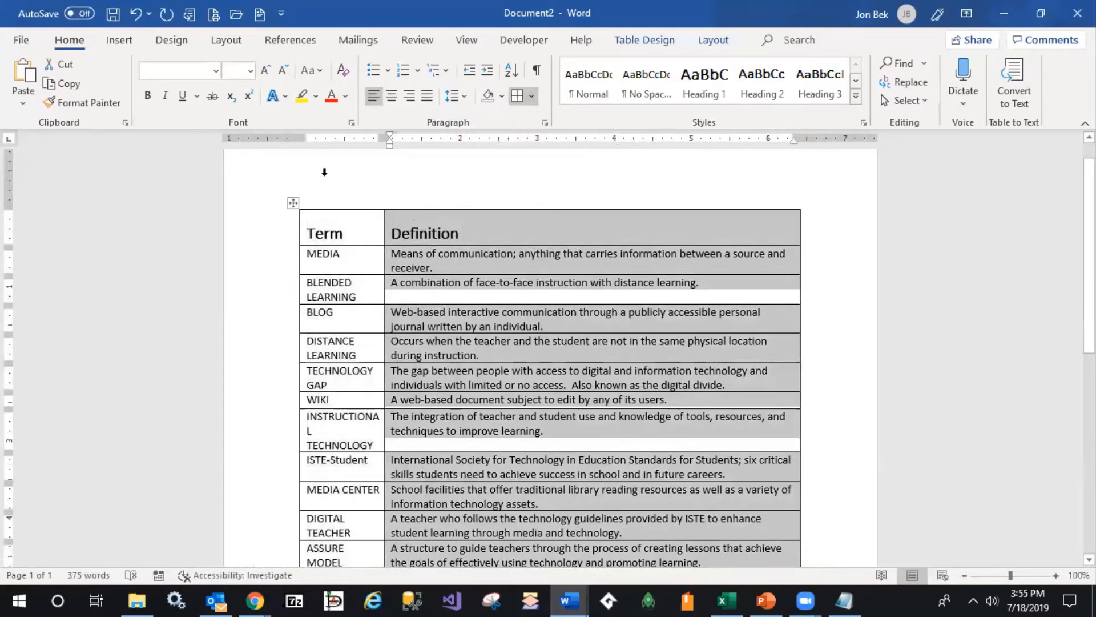
drag(384, 220, 404, 220)
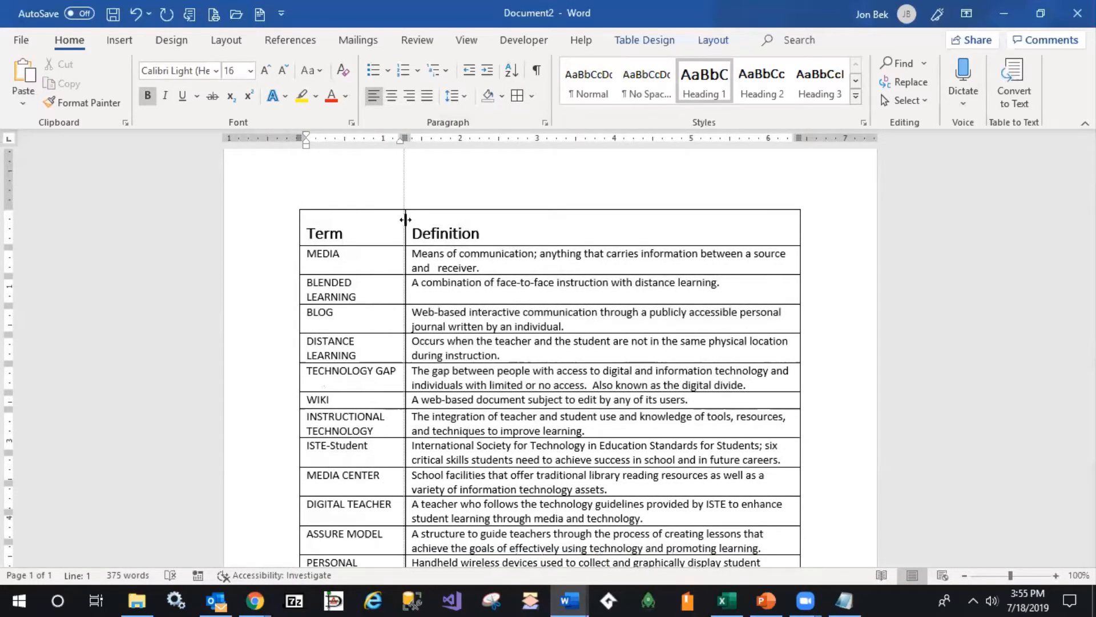
scroll(491, 220, down, 5)
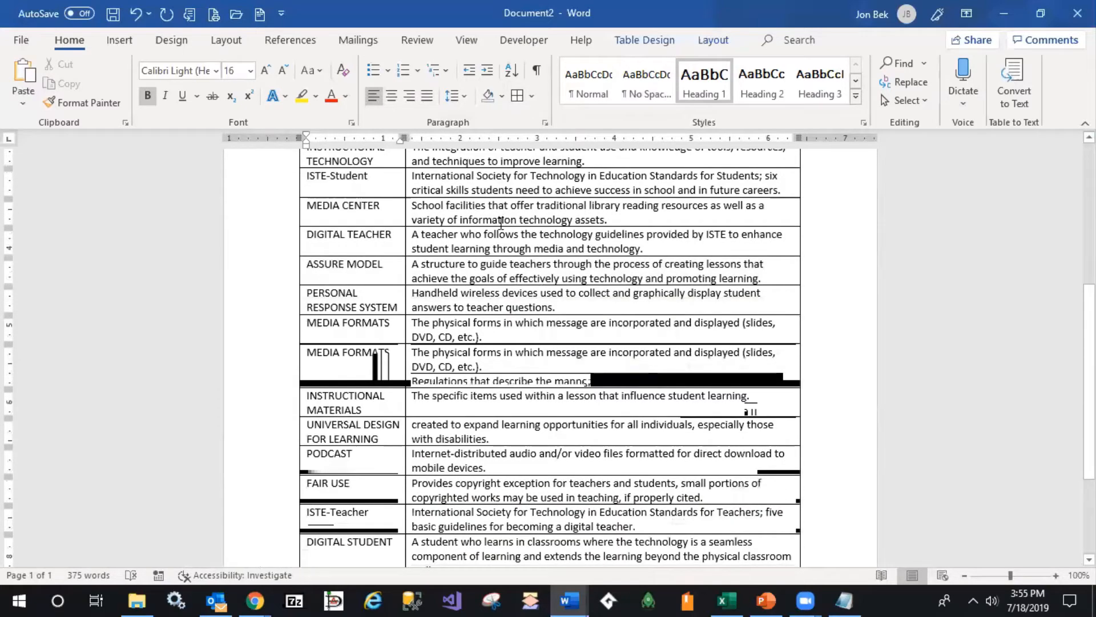
Step: Insert an empty paragraph above the table, before the Term and Definition header row
scroll(501, 223, down, 3)
scroll(468, 239, up, 8)
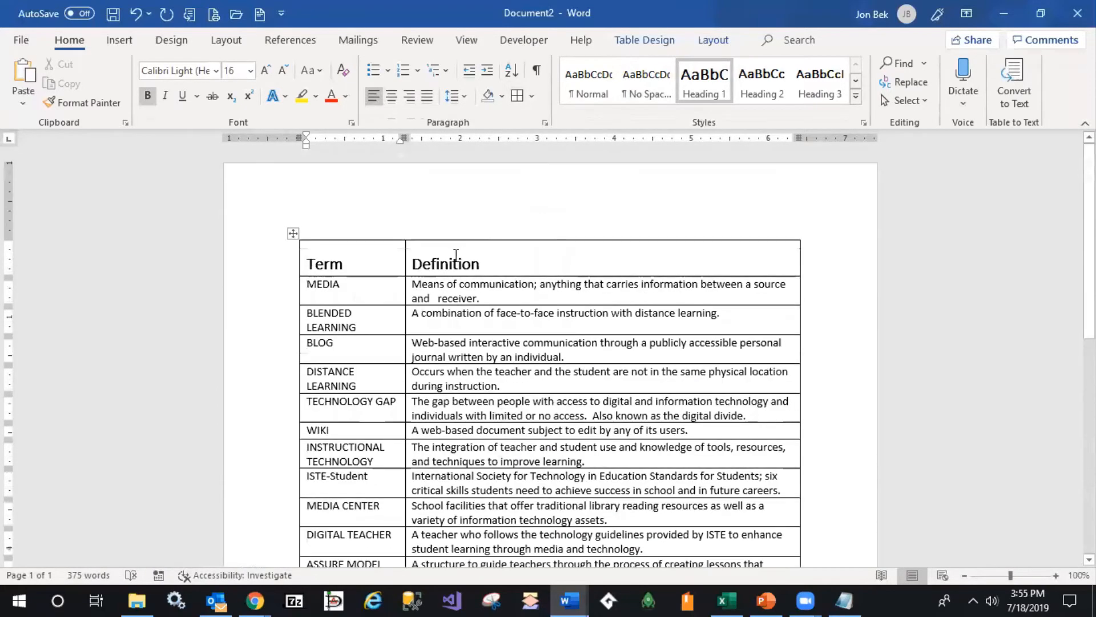
click(376, 235)
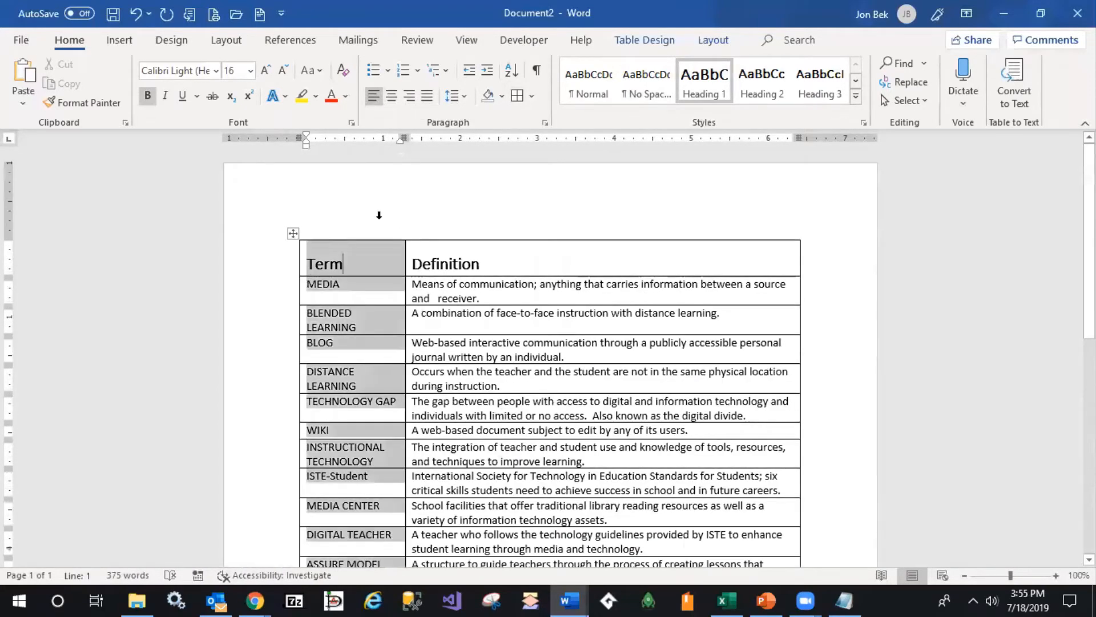
click(309, 242)
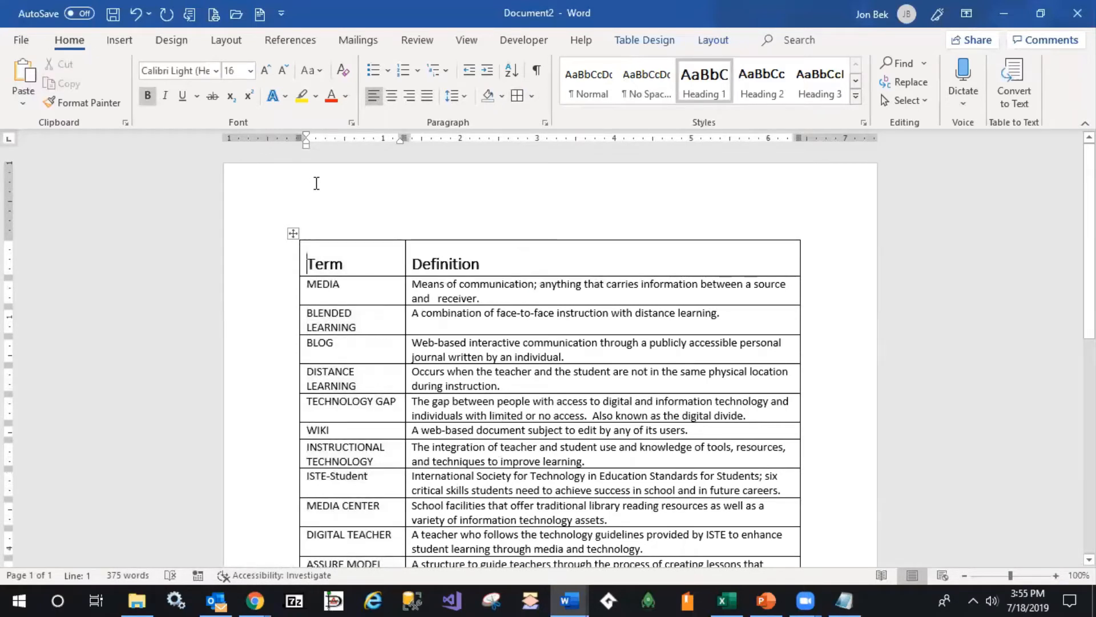
key(Return)
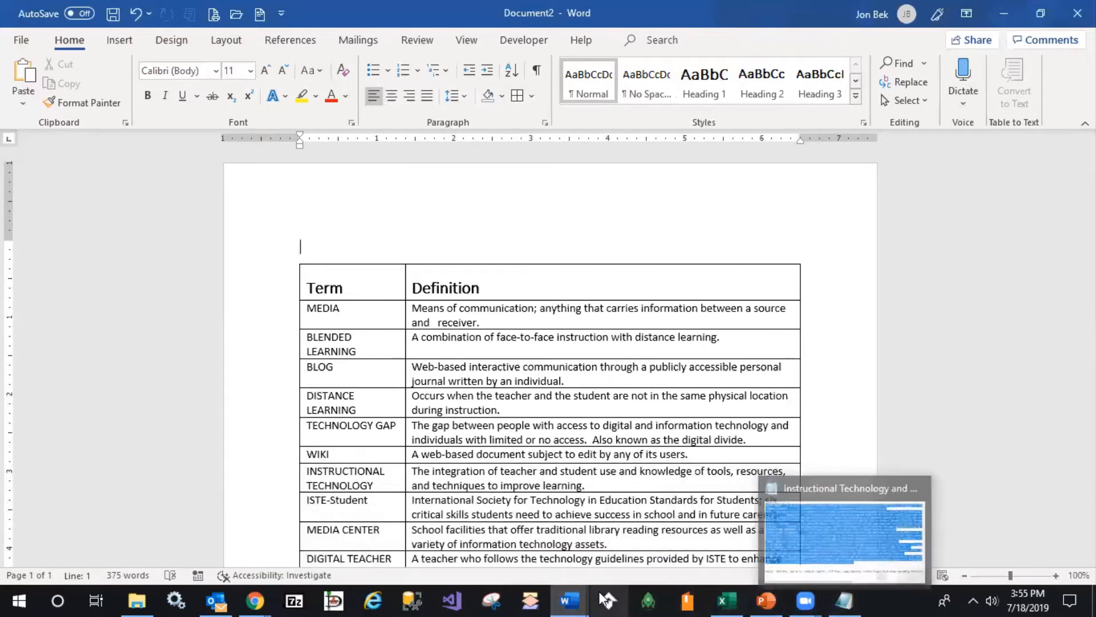
mouse_move(580, 598)
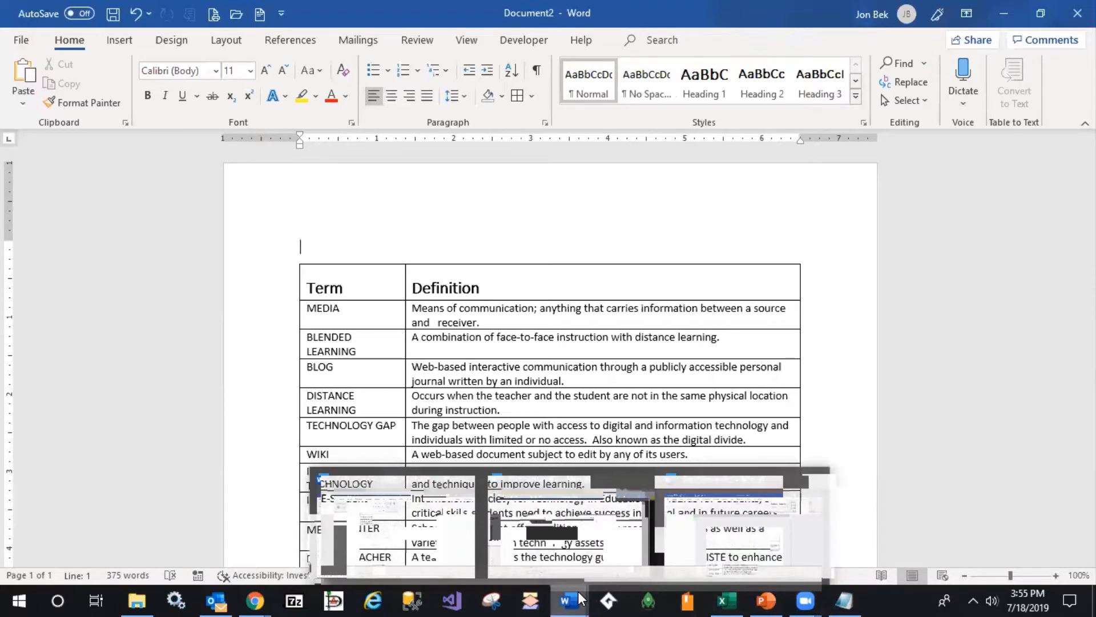
click(405, 556)
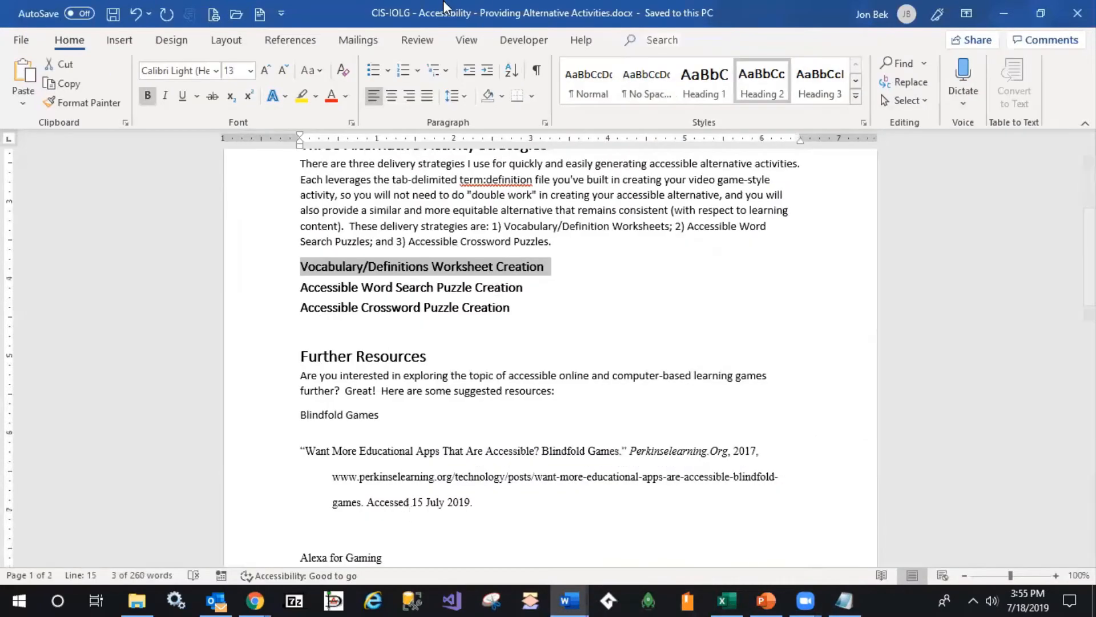
drag(503, 28, 562, 35)
scroll(535, 274, up, 8)
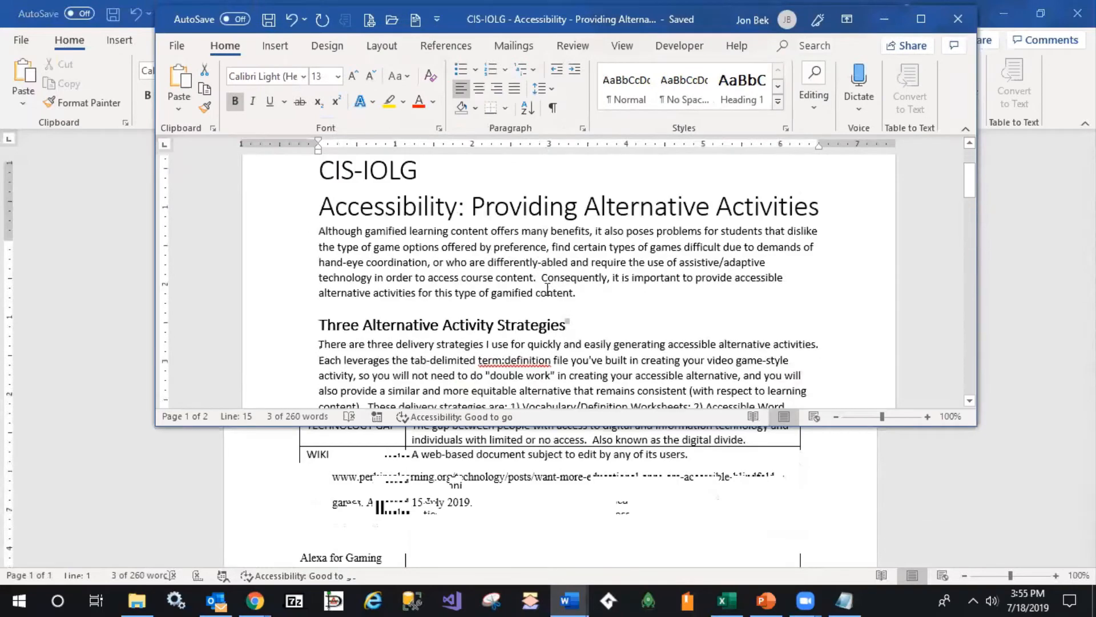
scroll(582, 214, down, 1)
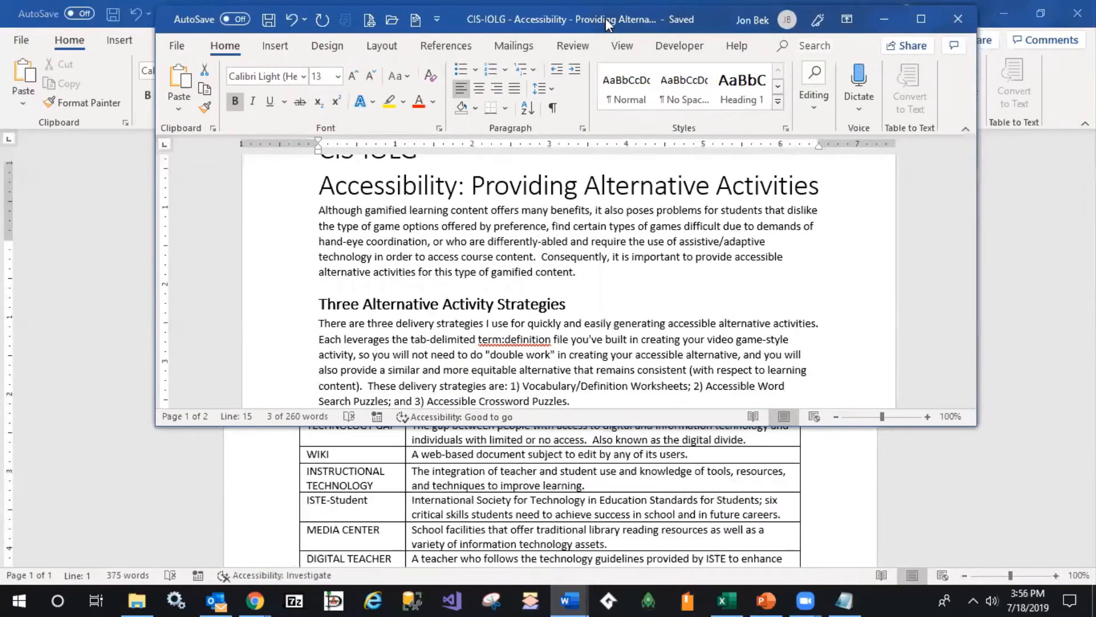
drag(607, 19, 1095, 57)
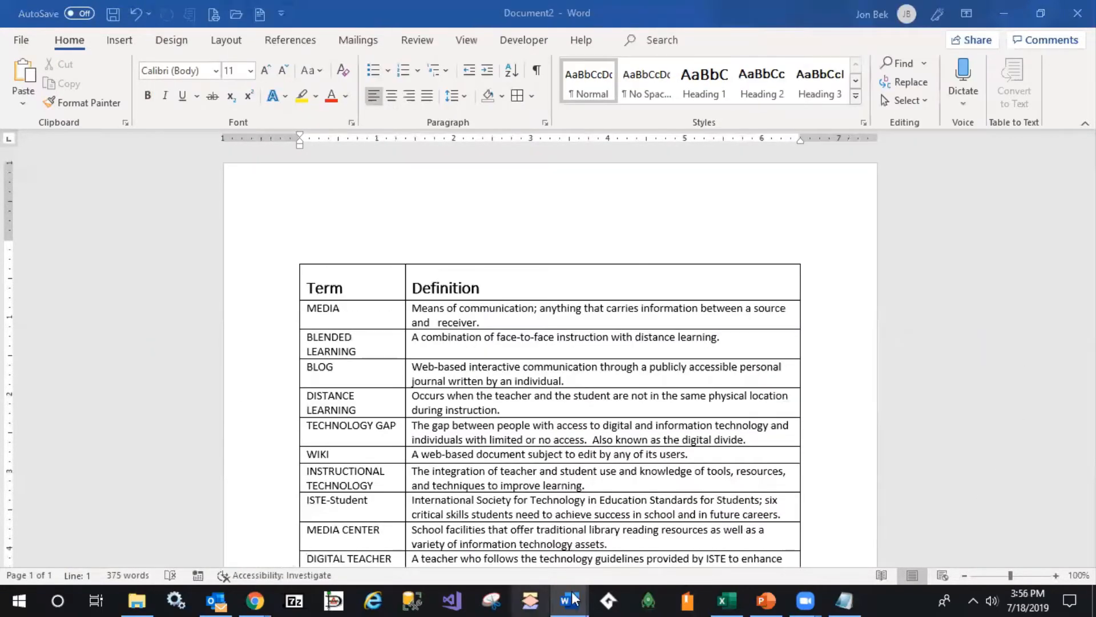
Step: Switch to Document1 and copy its title lines and all instruction sections, from CIS-IOLG through Match the Terms & Definitions
mouse_move(576, 598)
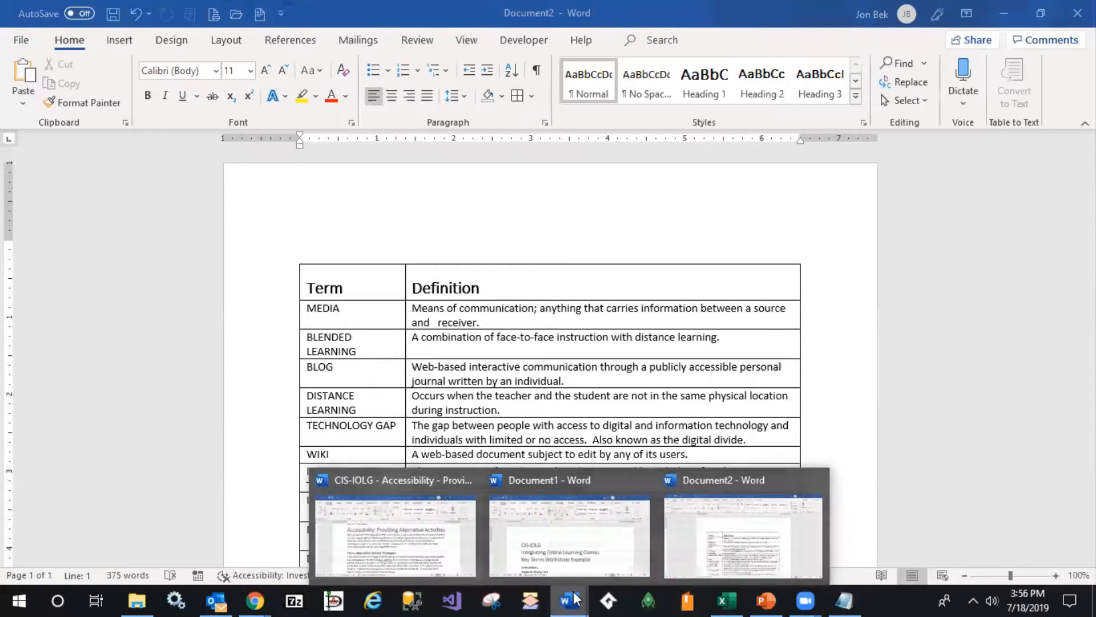
click(703, 548)
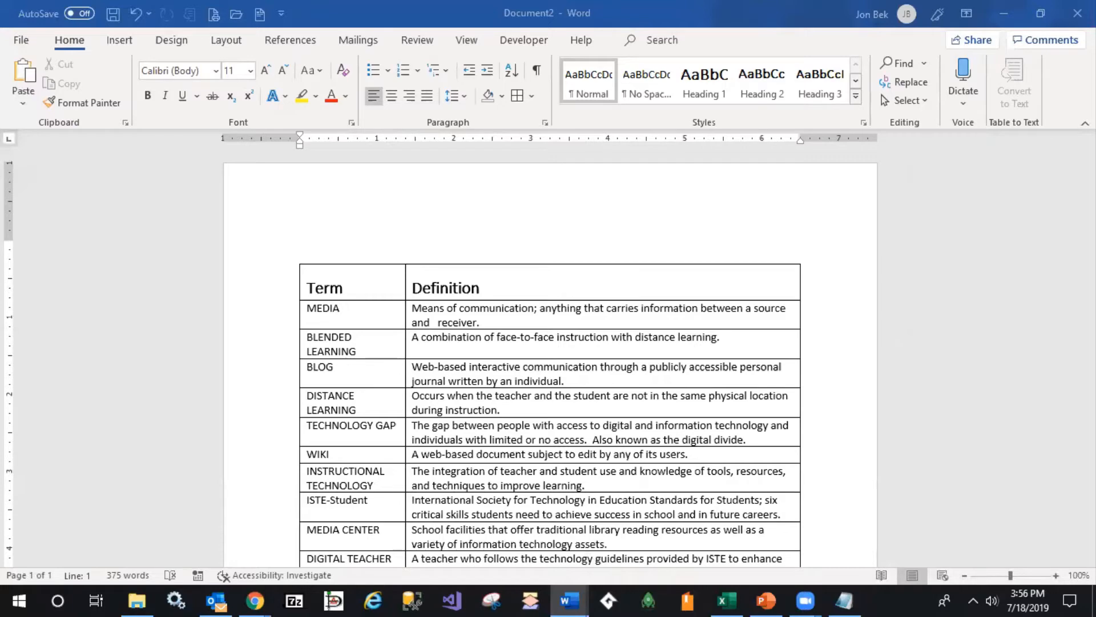
key(alt+Tab)
scroll(396, 257, up, 4)
scroll(473, 521, down, 1)
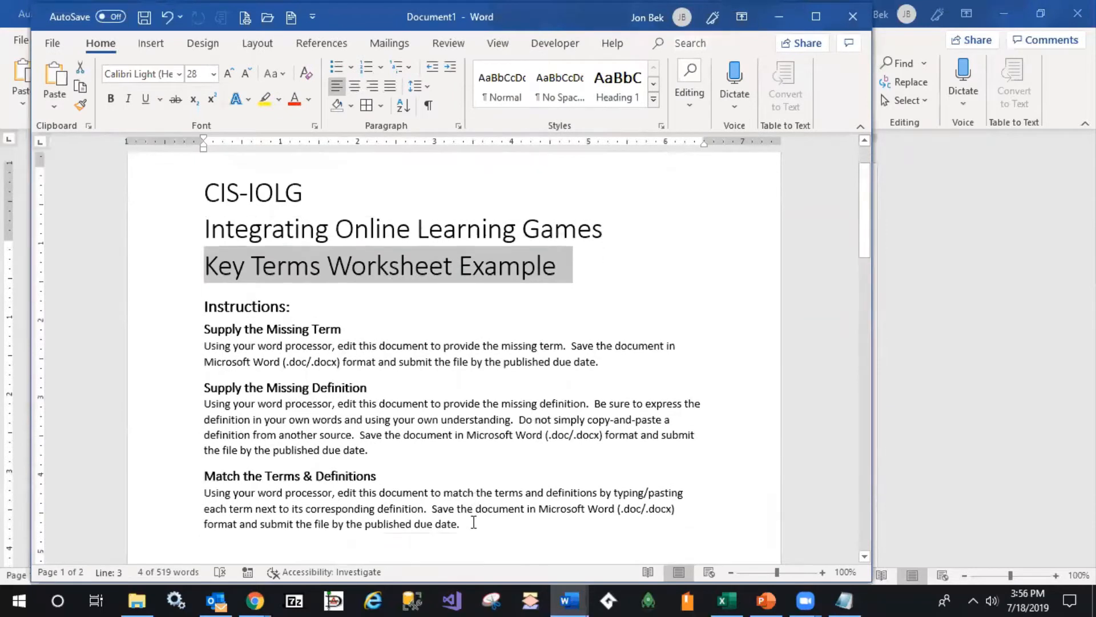
drag(466, 521, 126, 188)
key(ctrl+c)
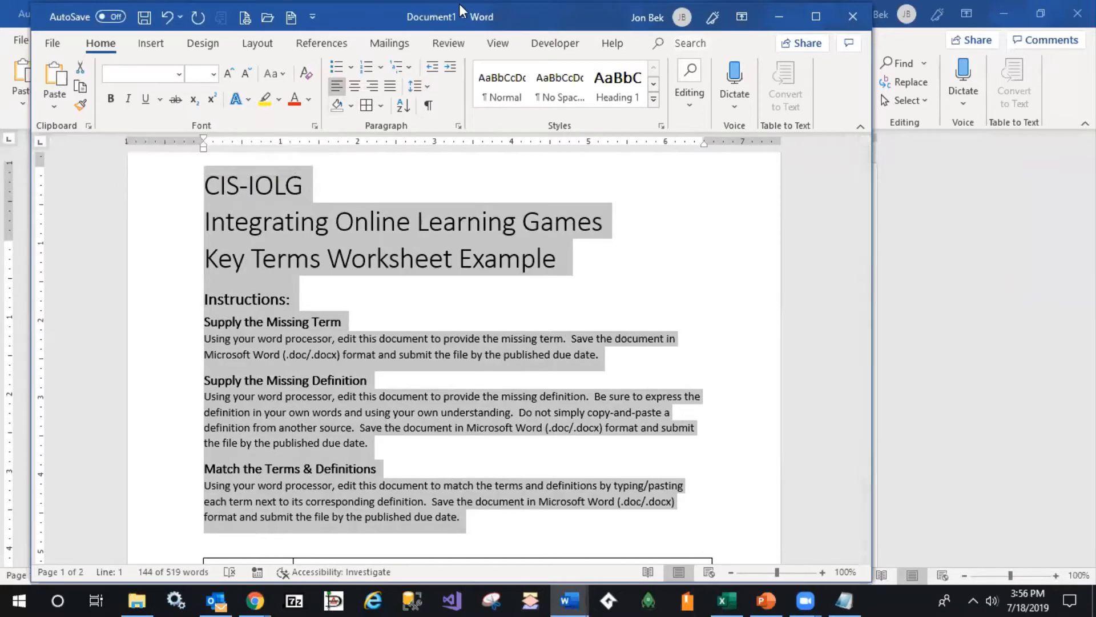
Step: Move the Document1 window aside and paste the copied title and instructions above the table in Document2
drag(457, 10, 1095, 114)
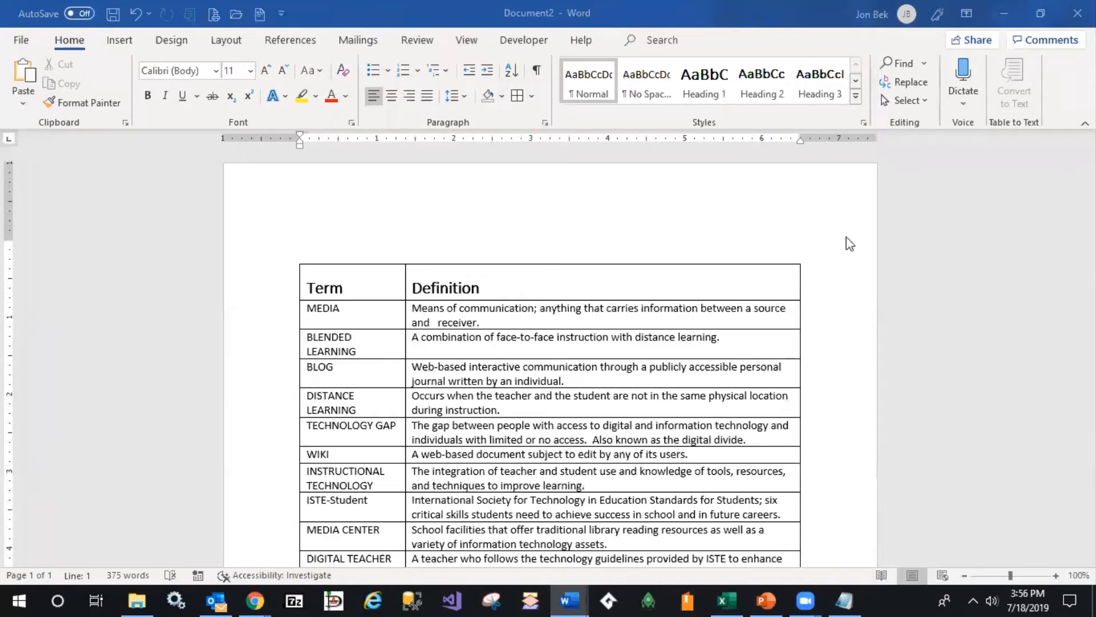
click(334, 218)
key(ctrl+v)
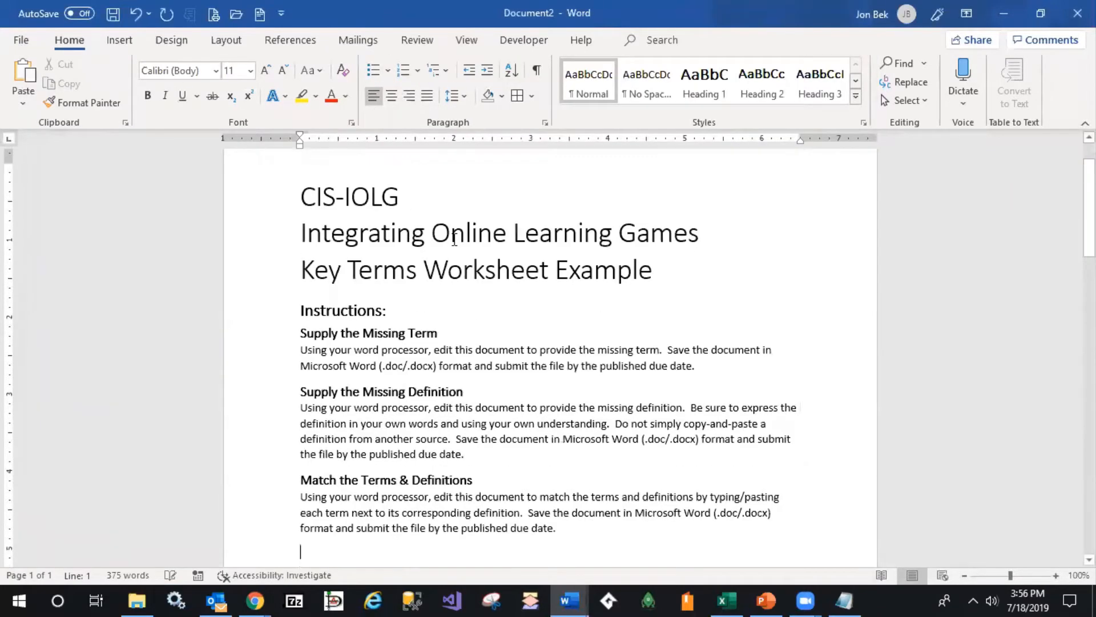
Step: Review the pasted title and instructions and check how the table continues on the second page
scroll(530, 282, down, 1)
scroll(530, 283, up, 3)
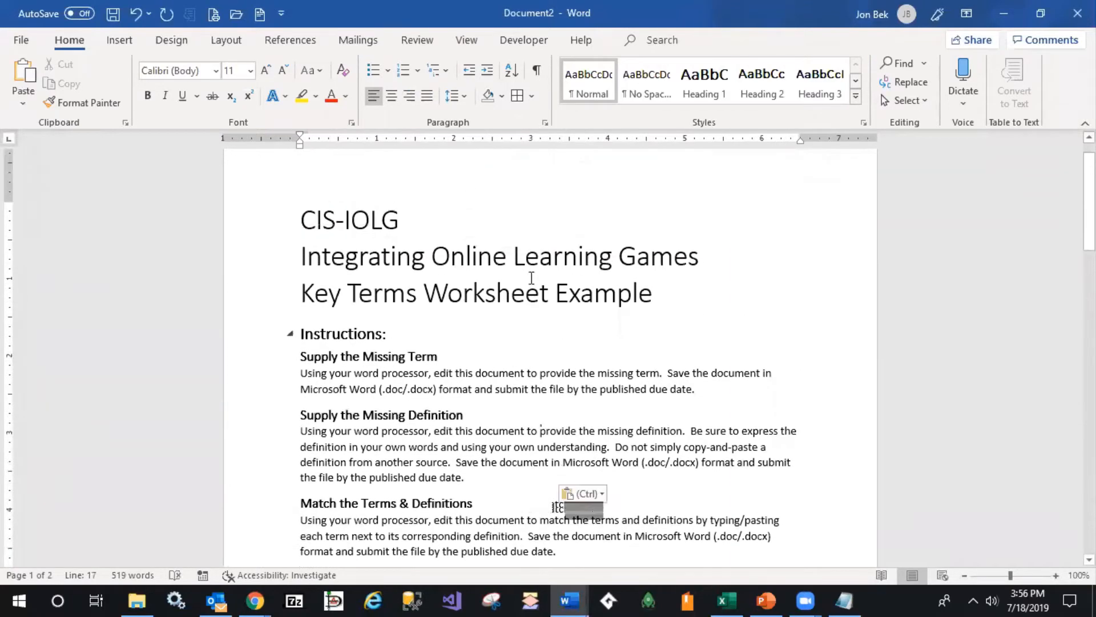
scroll(509, 412, down, 3)
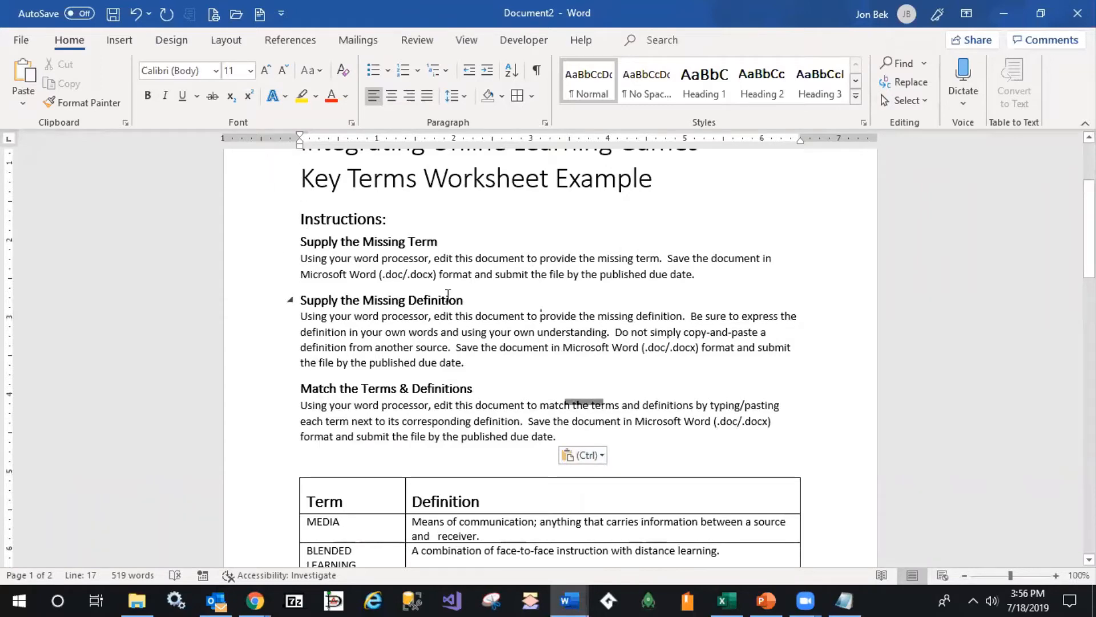
scroll(462, 299, up, 2)
scroll(466, 301, down, 5)
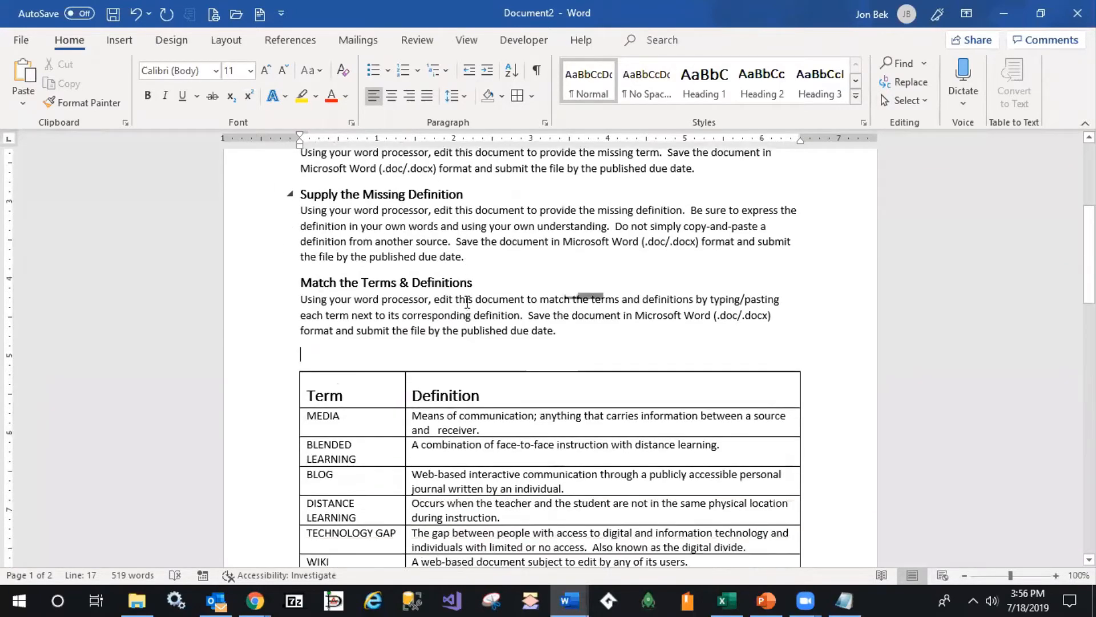
scroll(467, 302, down, 1)
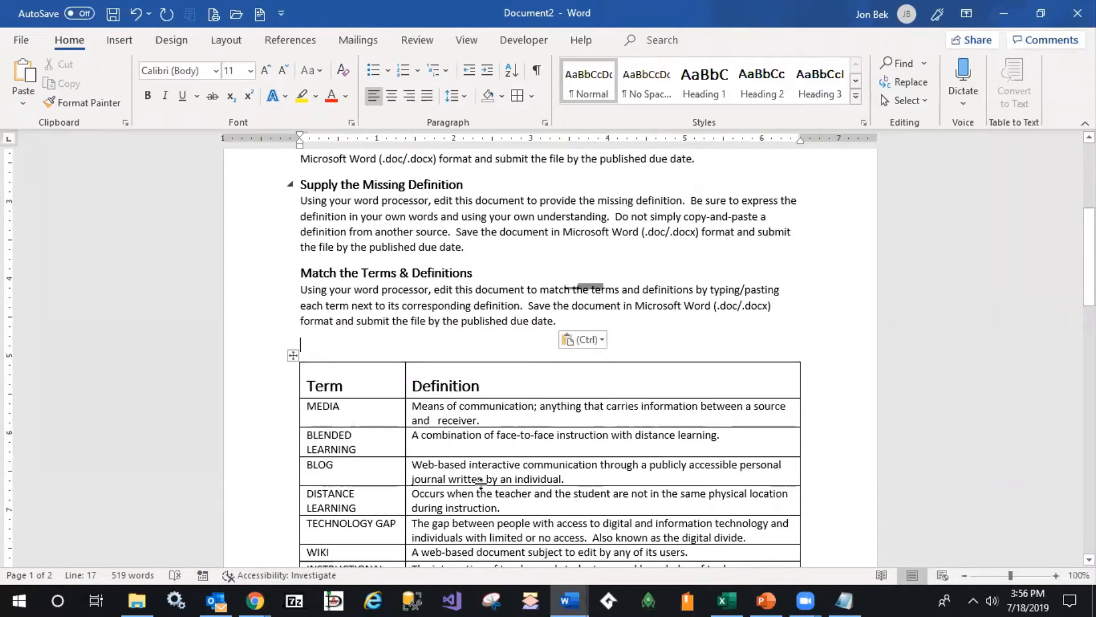
scroll(458, 421, down, 1)
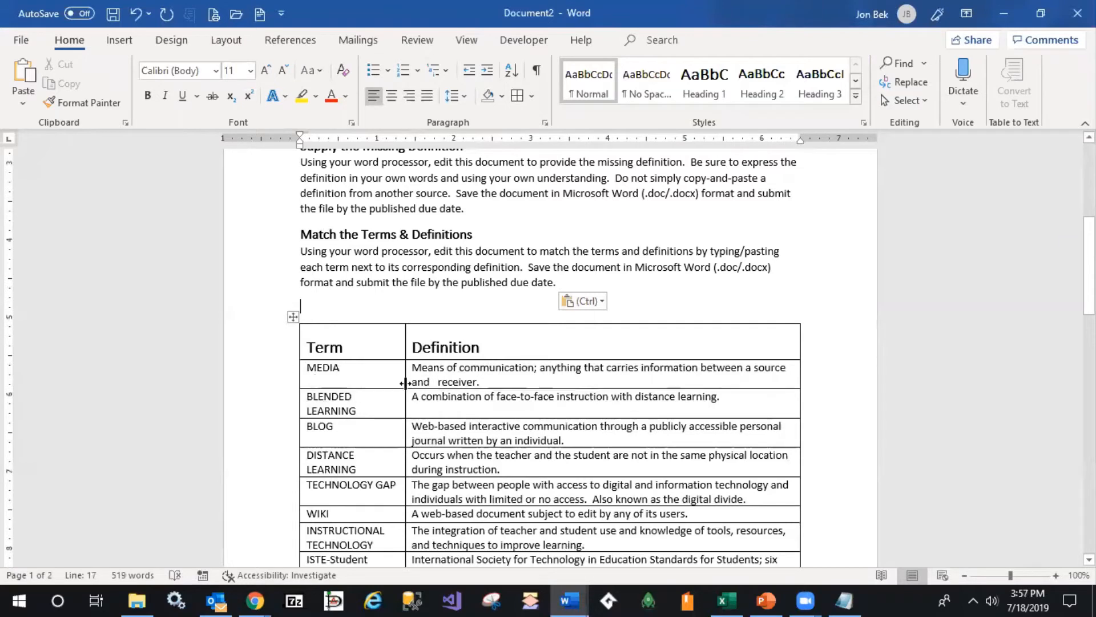
click(327, 367)
scroll(394, 371, down, 5)
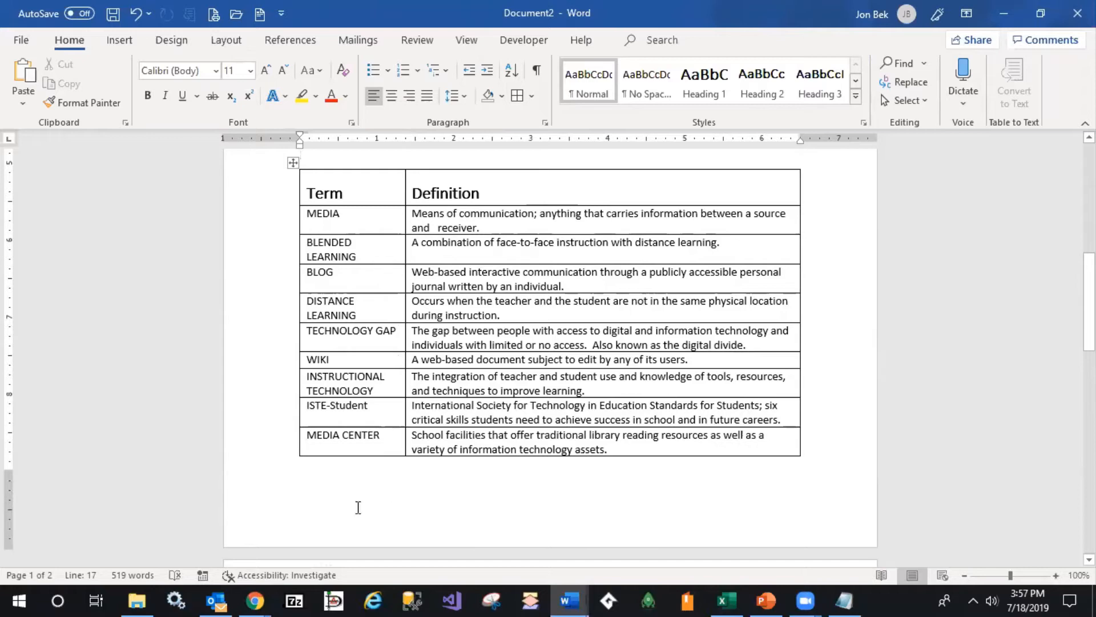
key(ctrl+v)
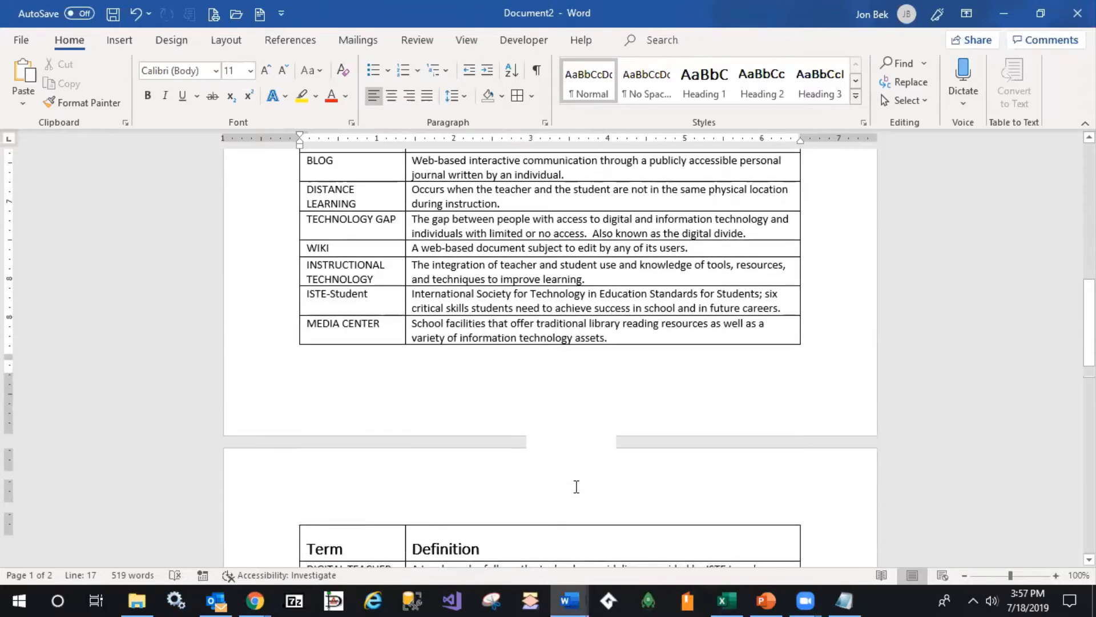
scroll(577, 483, up, 3)
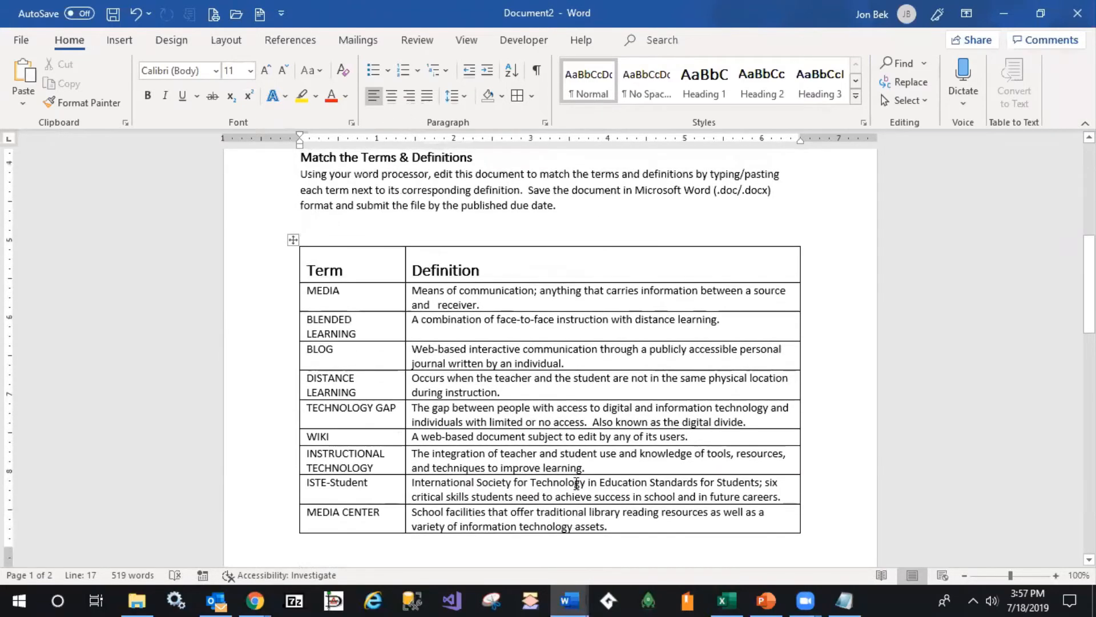
scroll(547, 460, up, 4)
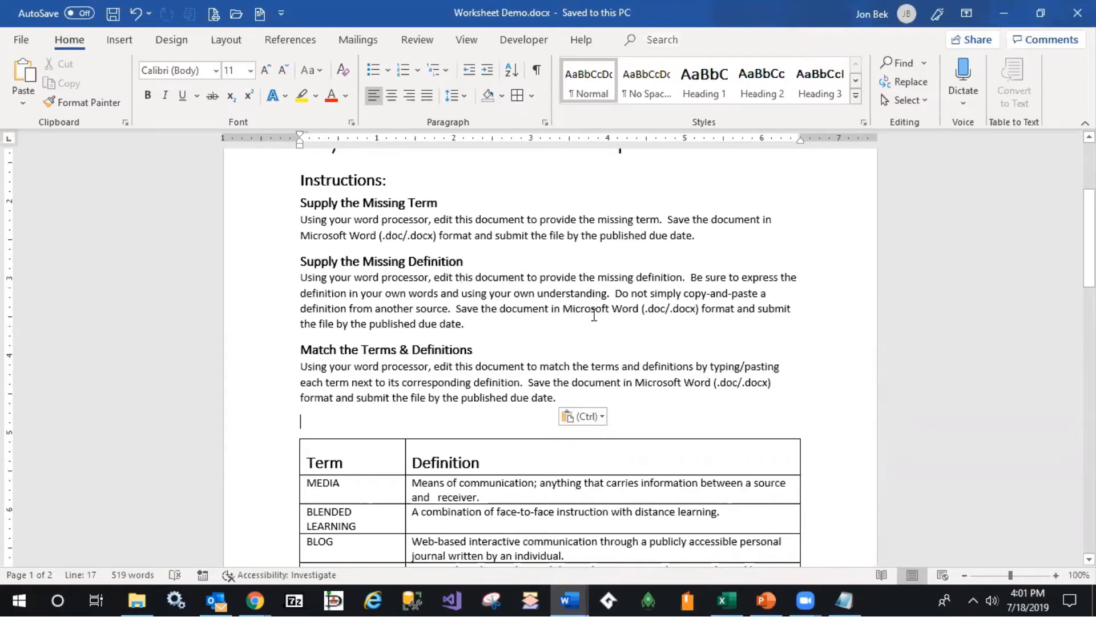
Step: Delete the Supply the Missing Definition and Match the Terms & Definitions sections from the instructions
scroll(590, 313, up, 3)
drag(558, 478, 220, 343)
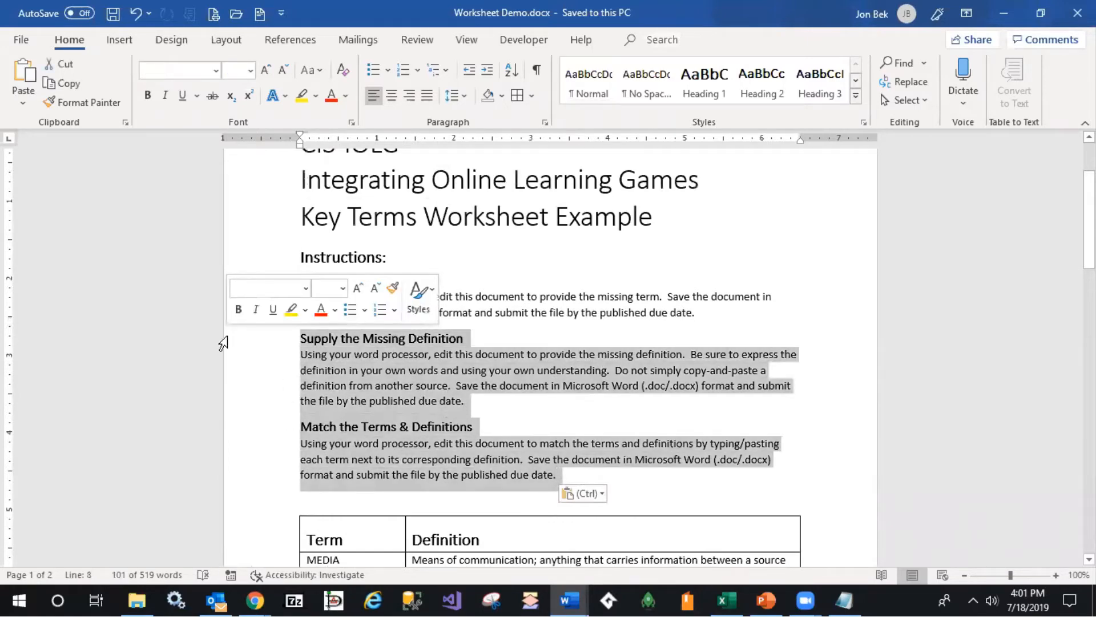
key(Delete)
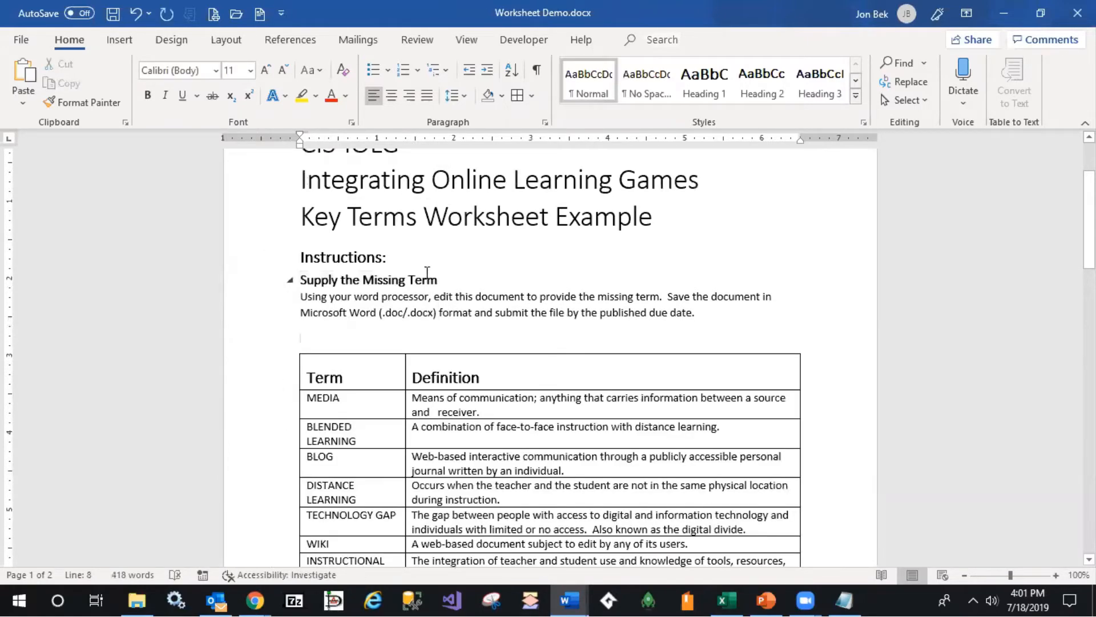
Step: Check the shortened worksheet and save a copy as Missing Term Solution Sheet in the 1Kill This folder
scroll(427, 272, down, 2)
scroll(426, 274, up, 3)
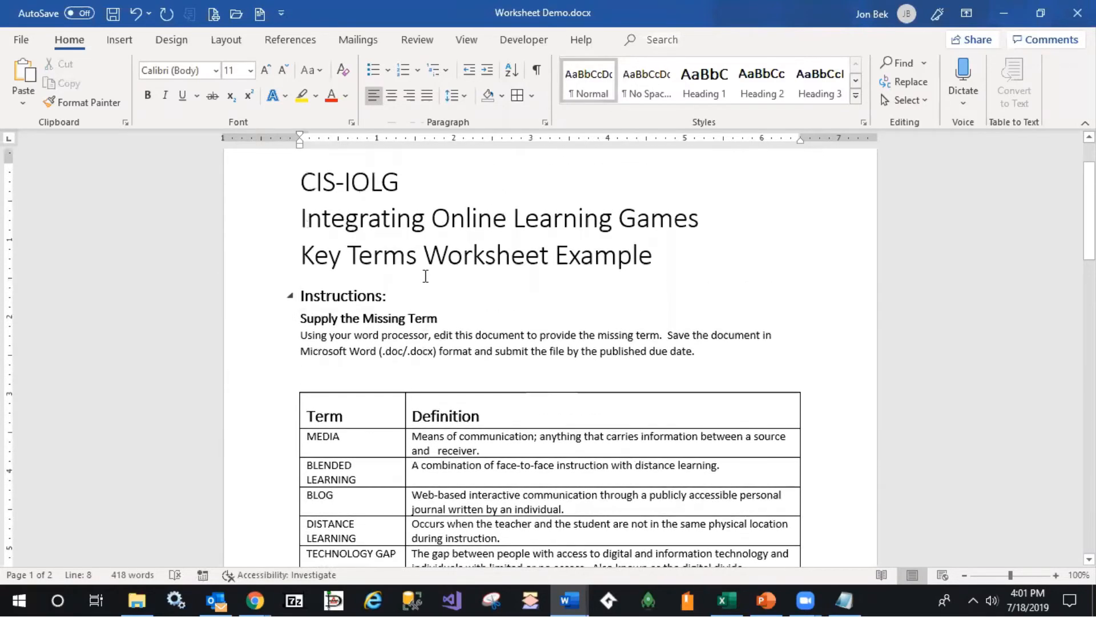
scroll(425, 277, down, 10)
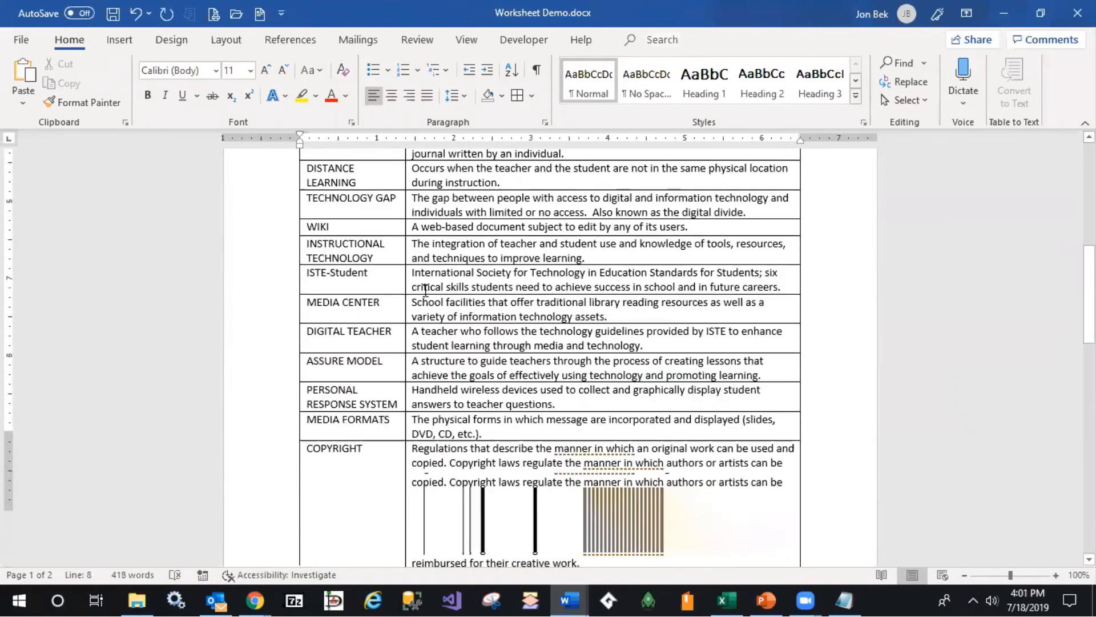
scroll(425, 303, down, 8)
scroll(424, 303, up, 15)
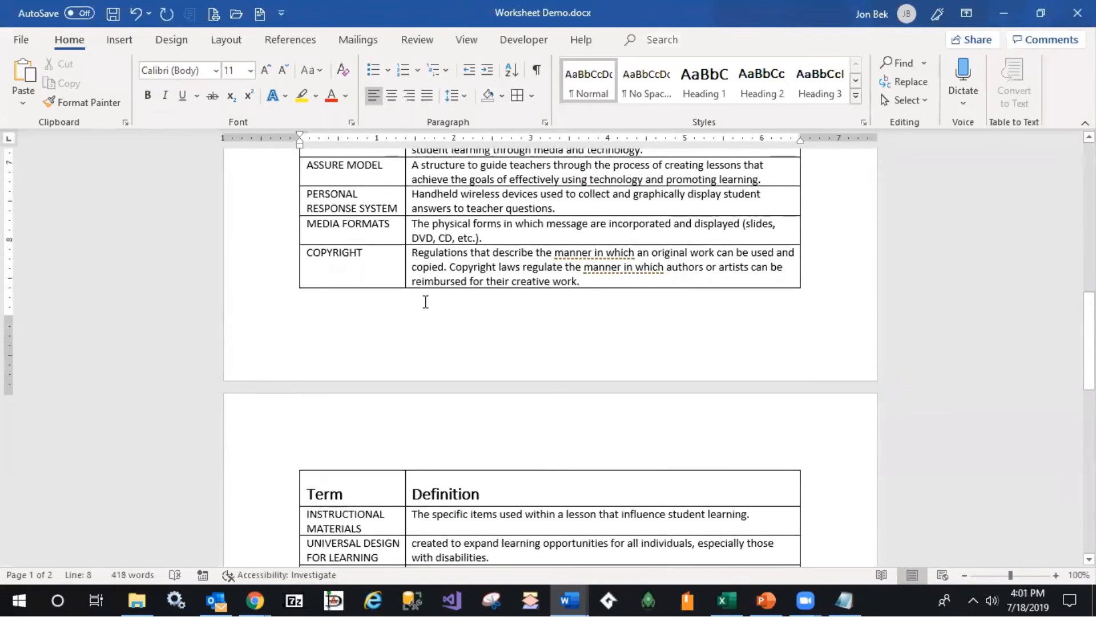
scroll(424, 301, up, 8)
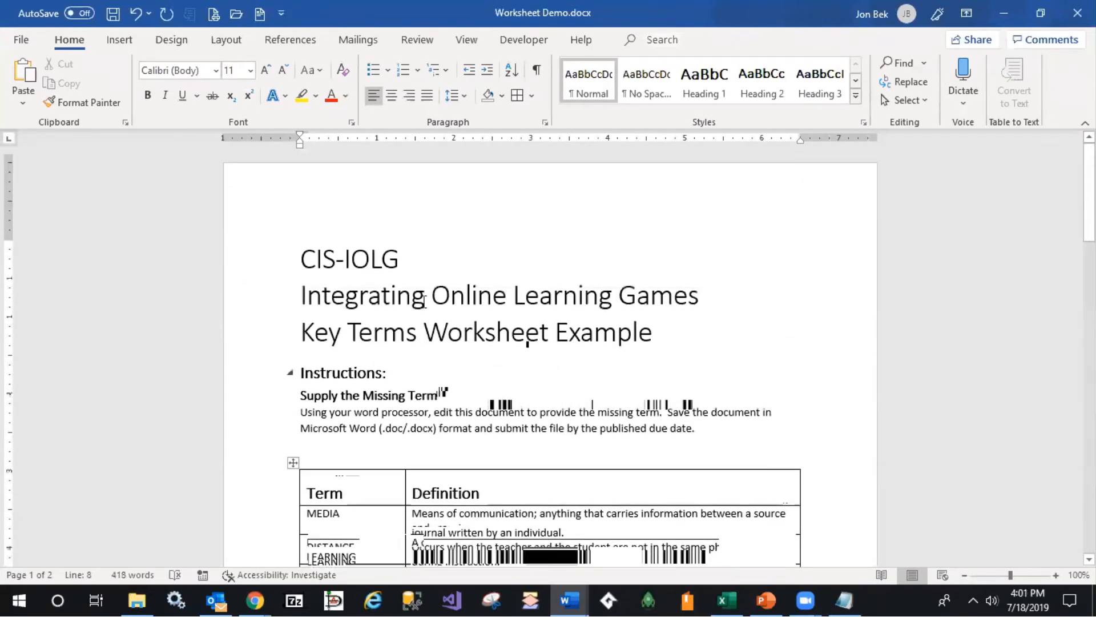
click(20, 40)
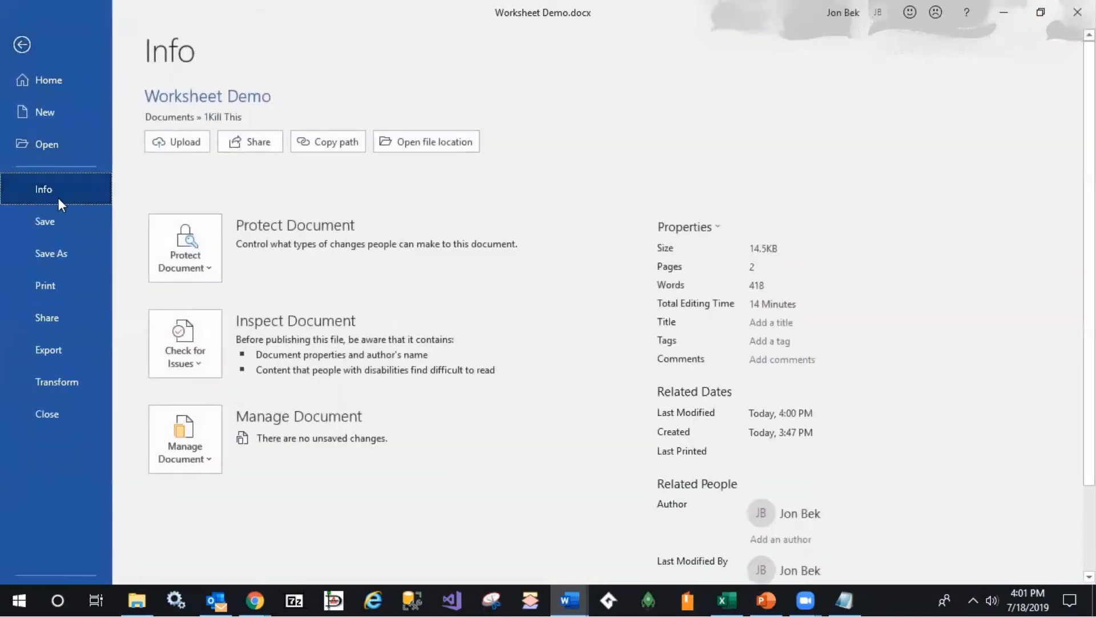
click(49, 253)
click(299, 241)
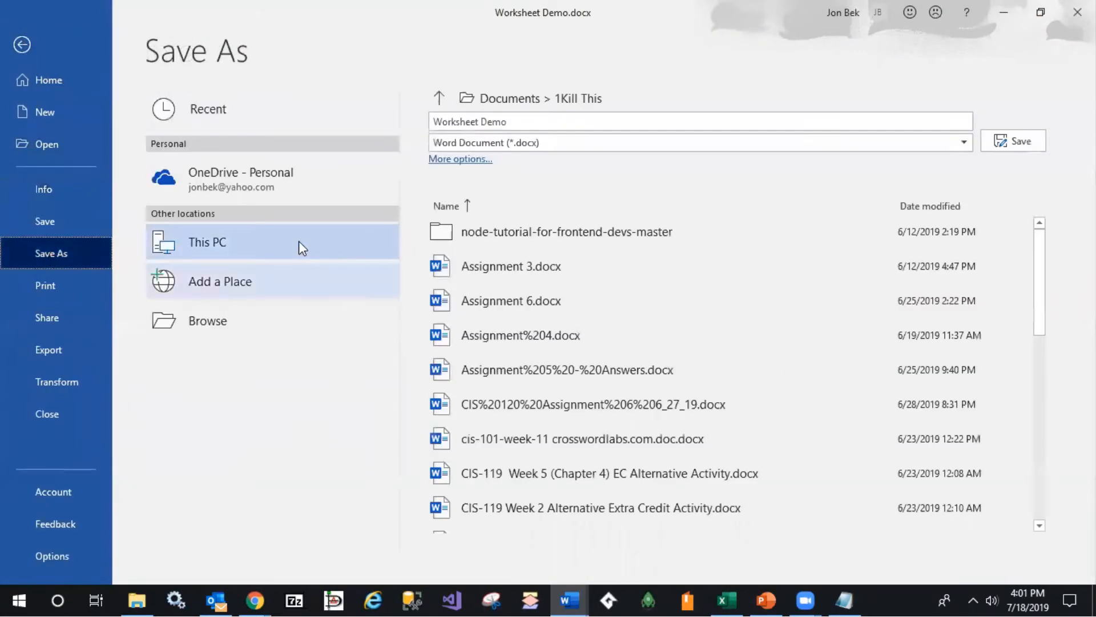
click(514, 120)
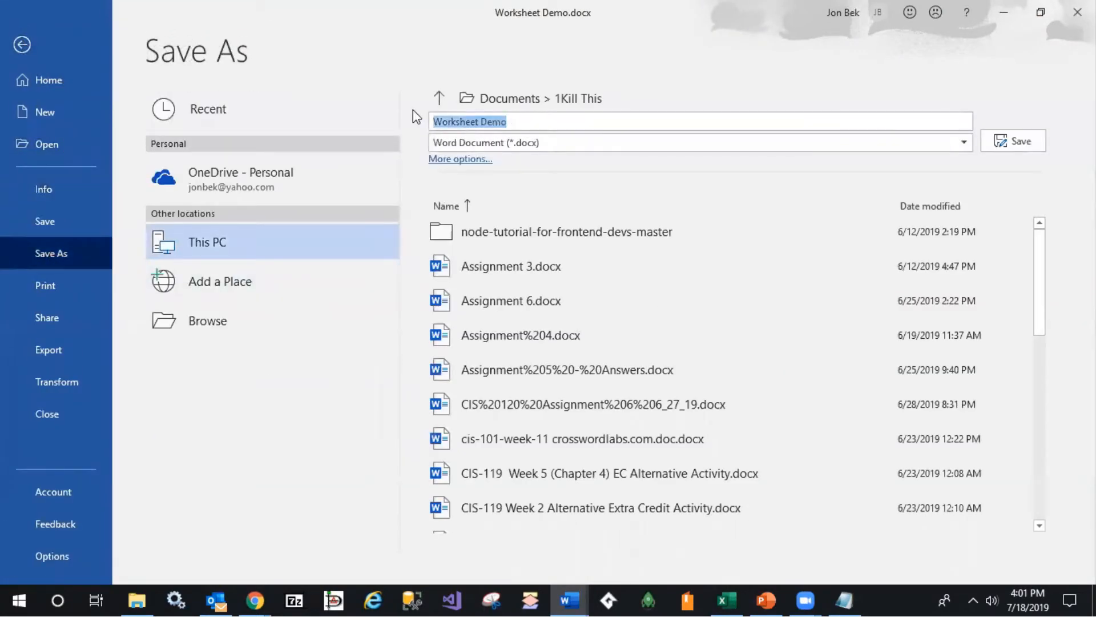
text(Missing Term Solution Sheet)
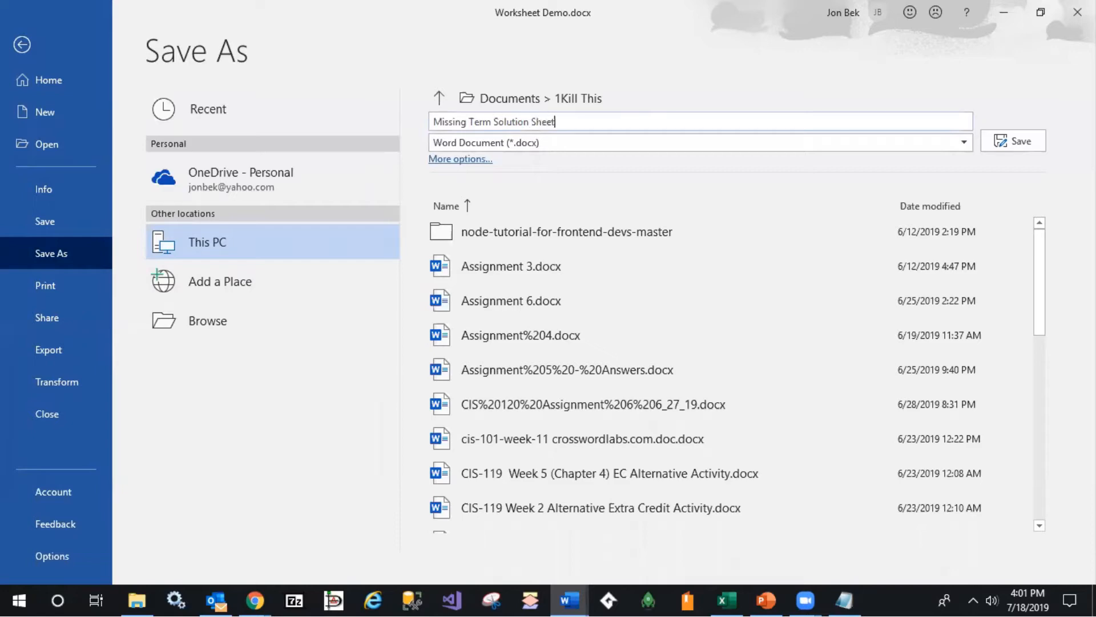
key(Return)
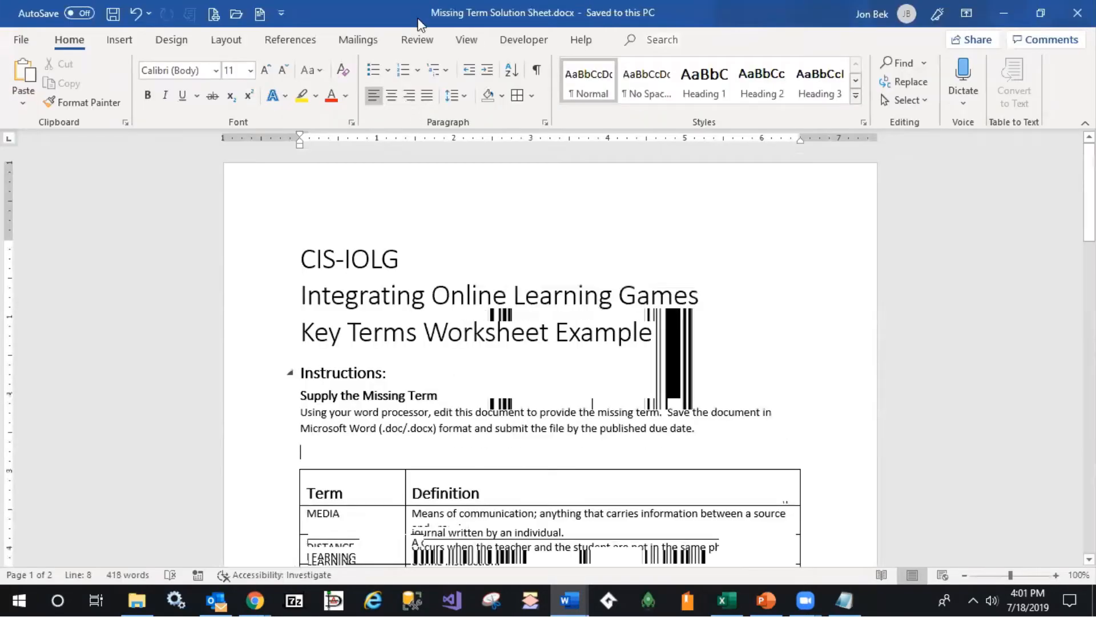
Step: Clear every term from the Term column of the table, leaving the header and definitions in place
scroll(482, 312, down, 5)
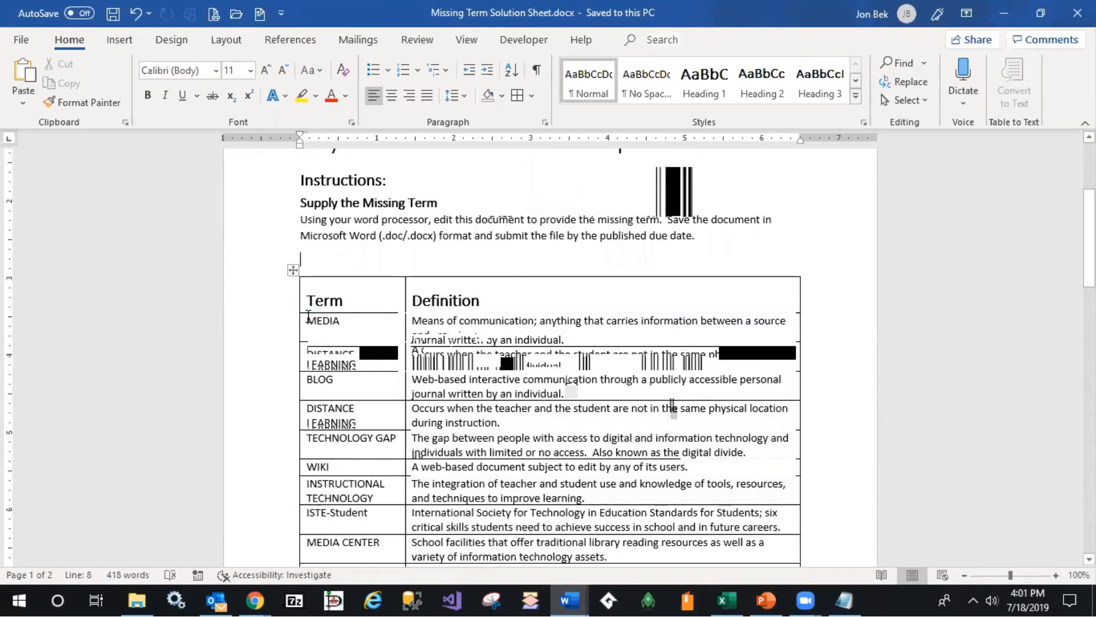
drag(308, 321, 386, 417)
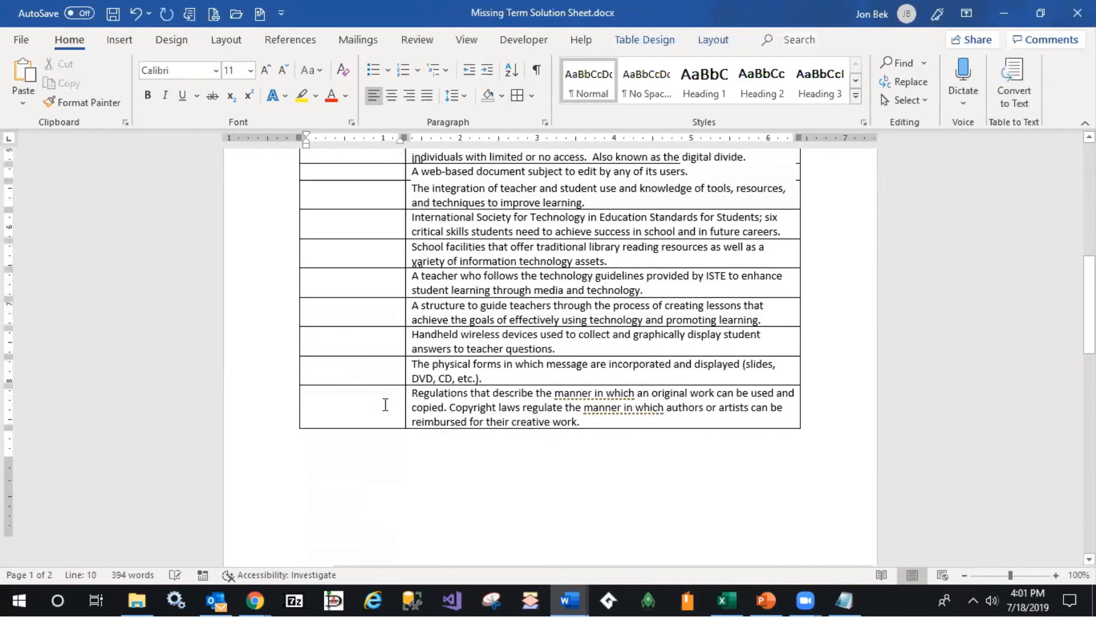
key(Delete)
scroll(403, 376, up, 7)
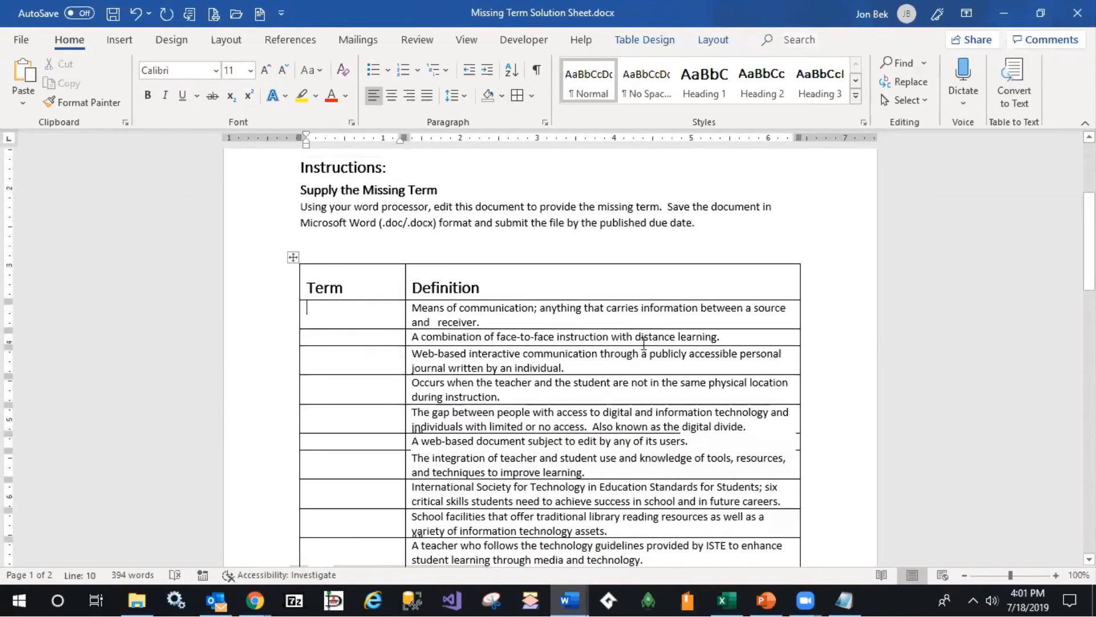
scroll(642, 340, up, 2)
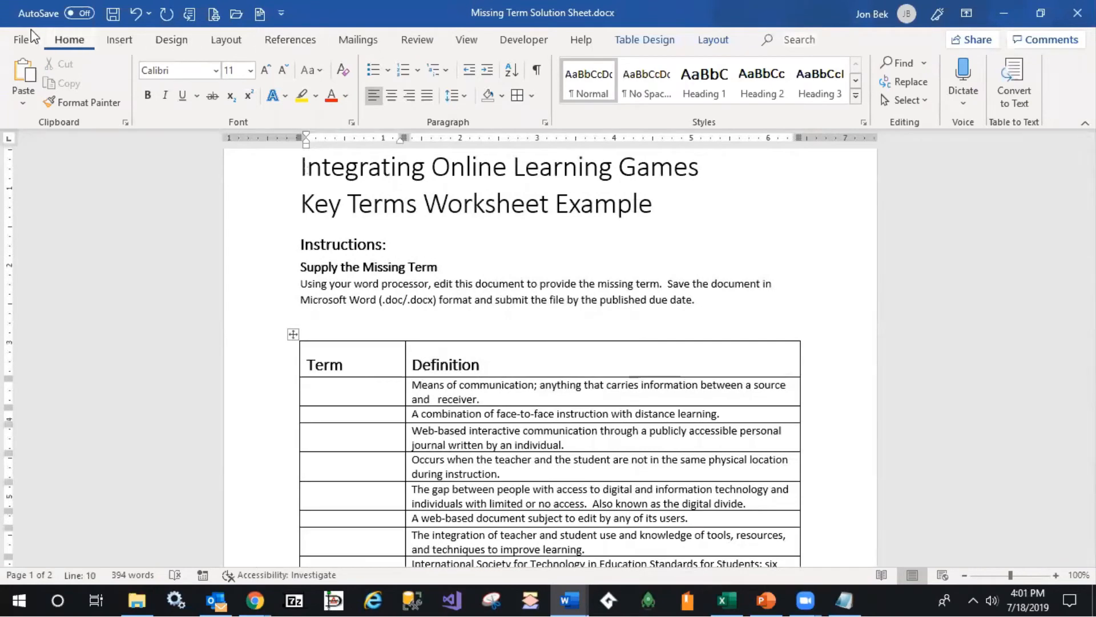
Step: Save a copy of the worksheet as Missing Term Student Sheet in the 1Kill This folder
click(24, 42)
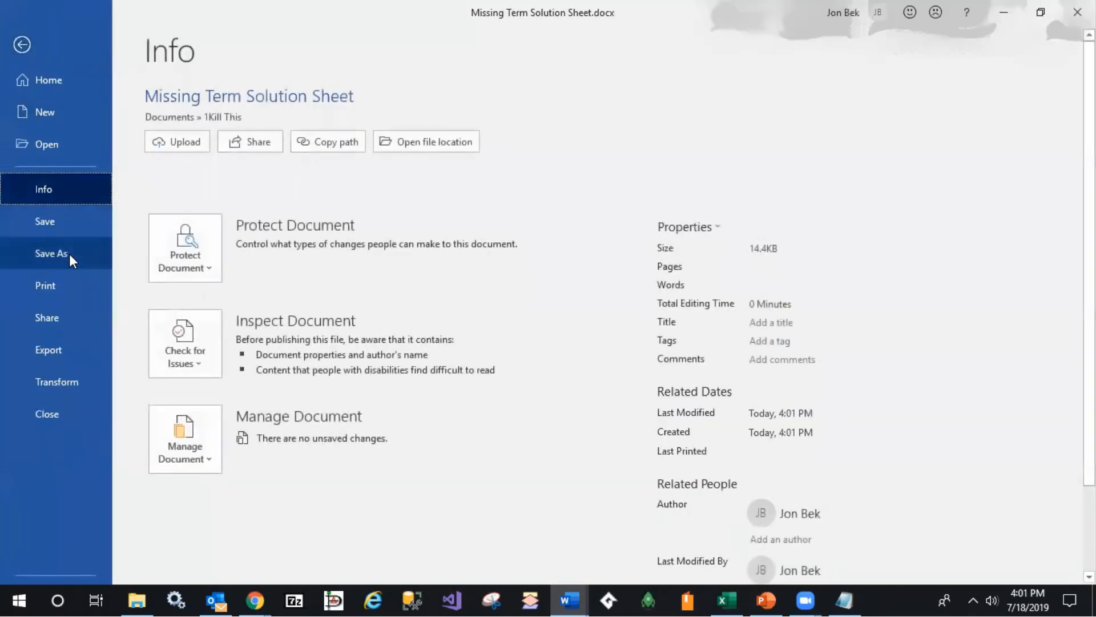
click(70, 255)
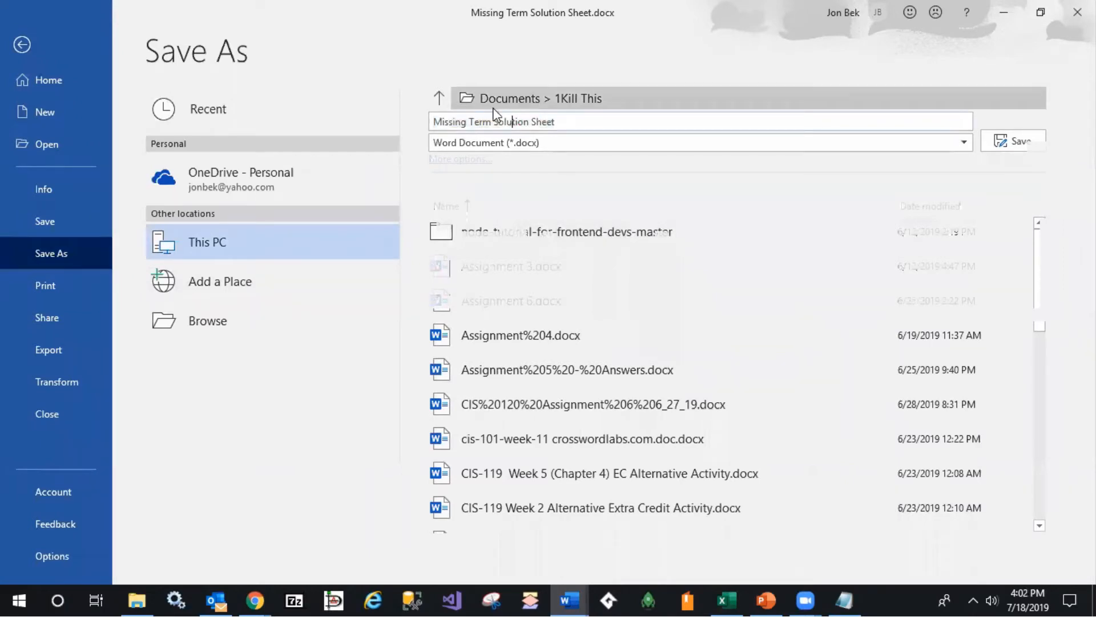
key(BackSpace)
key(BackSpace)
key(BackSpace)
key(BackSpace)
key(BackSpace)
key(BackSpace)
key(BackSpace)
text(tudent)
click(1022, 141)
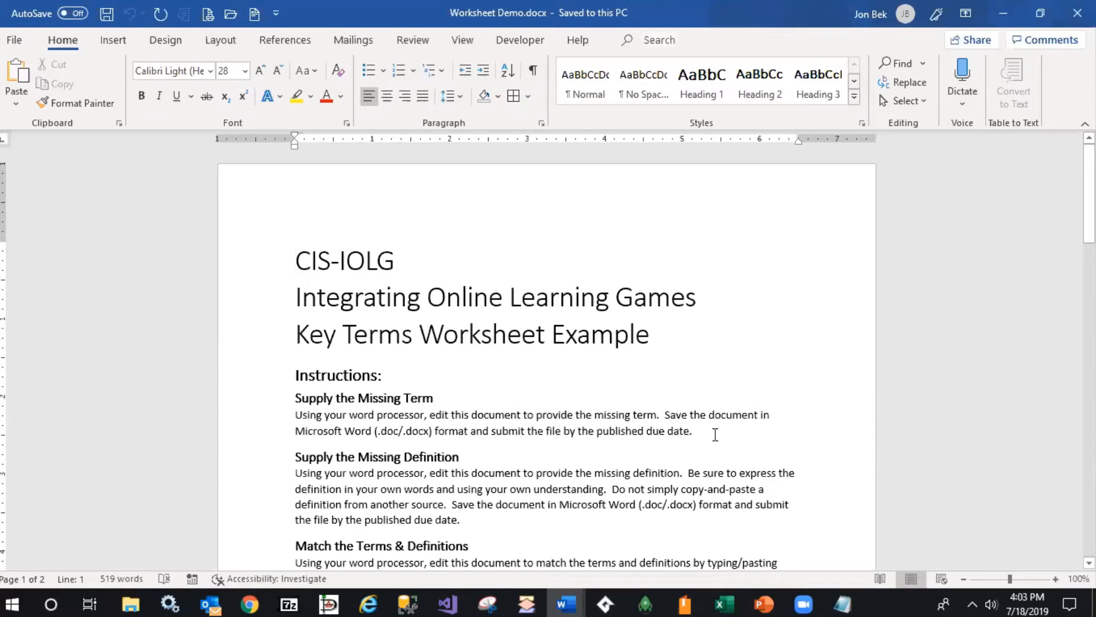
Step: In Worksheet Demo, delete the Supply the Missing Term and Match the Terms & Definitions sections from the instructions
drag(678, 432, 272, 394)
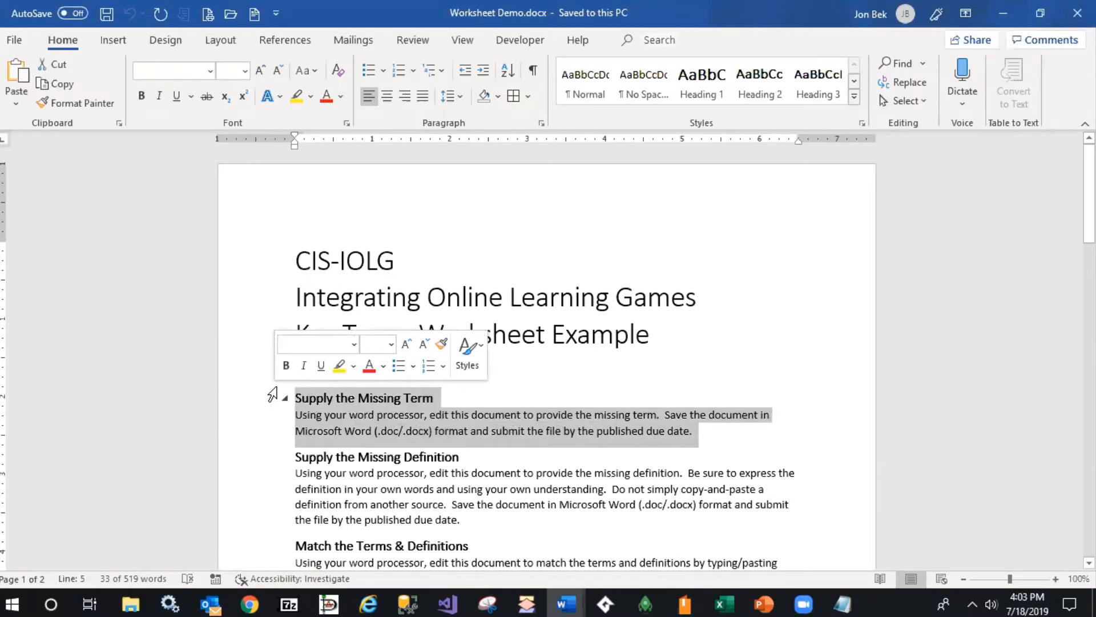
scroll(365, 525, down, 2)
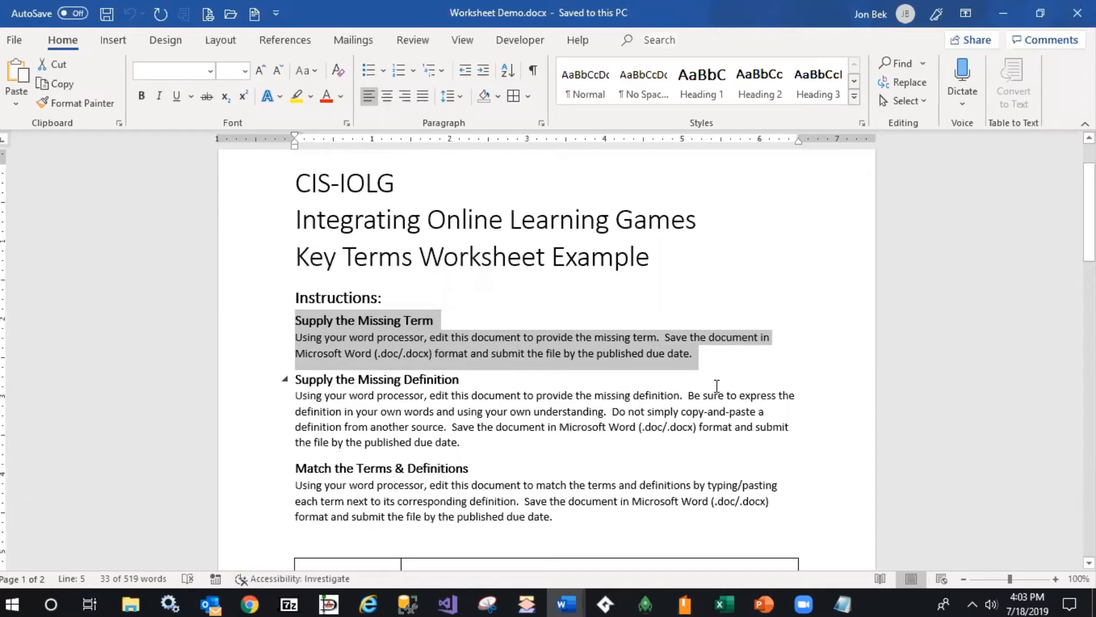
key(Delete)
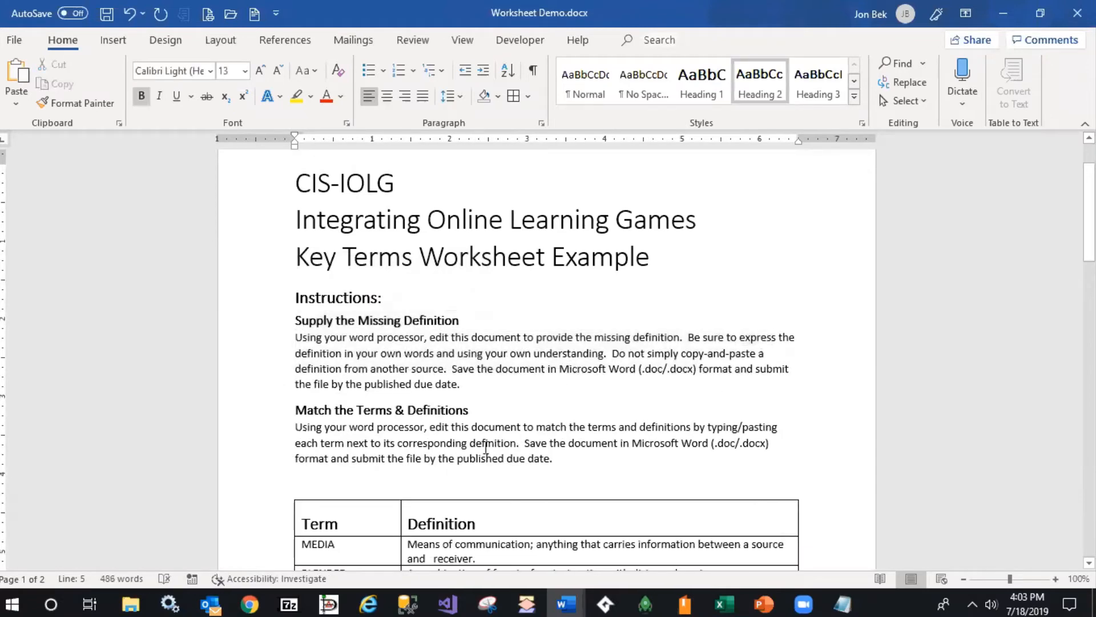
drag(553, 459, 292, 418)
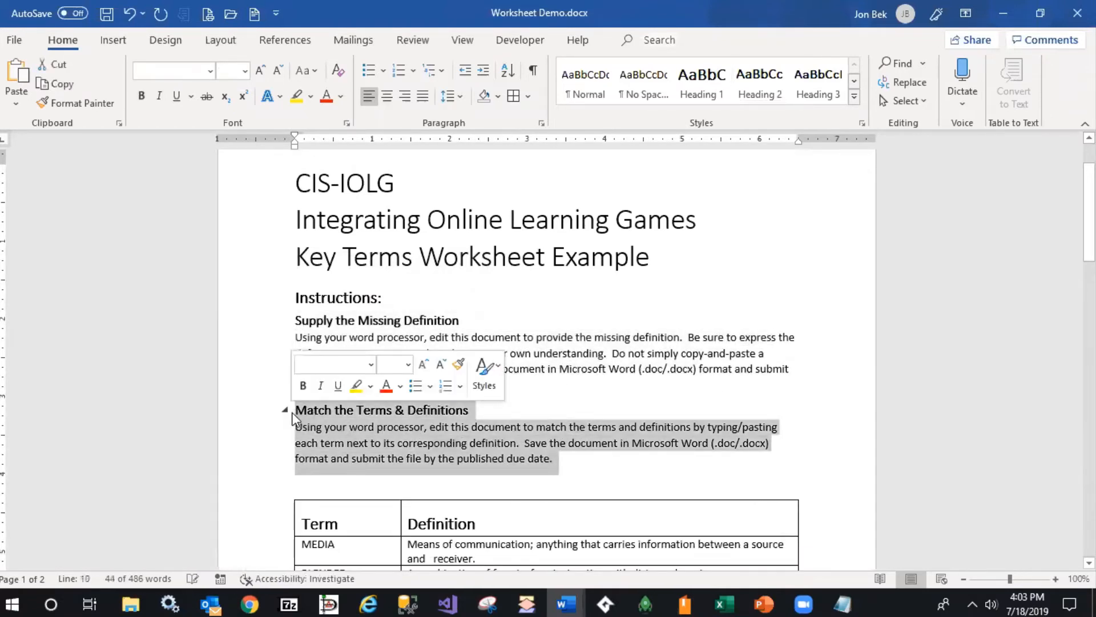
key(Delete)
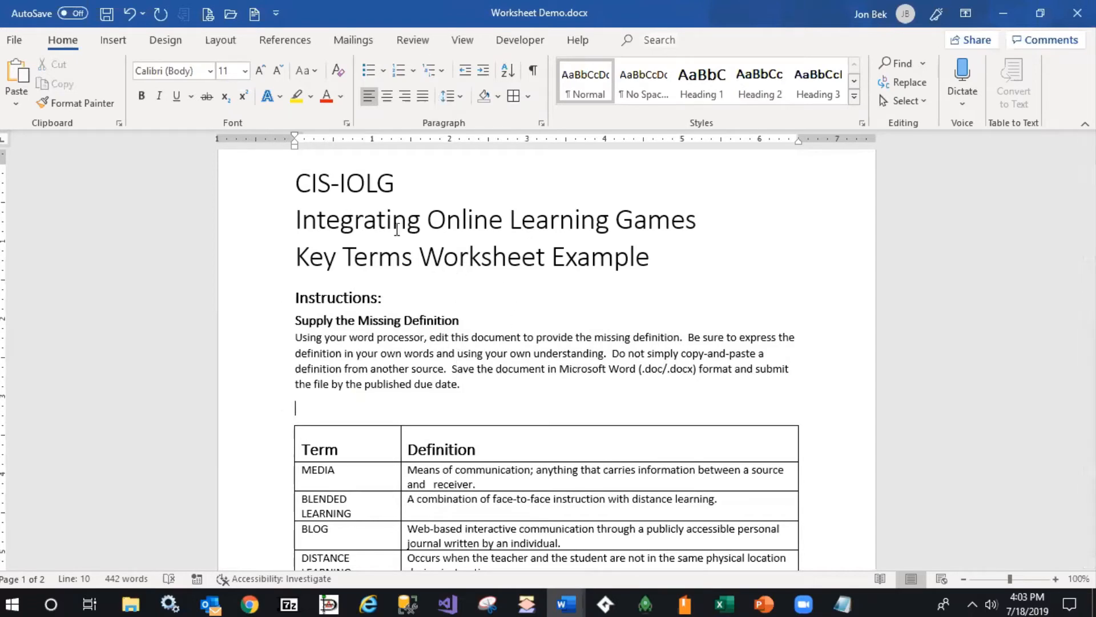
Step: Save a copy of the document as Missing Definition Worksheet Solution in the 1Kill This folder
click(15, 40)
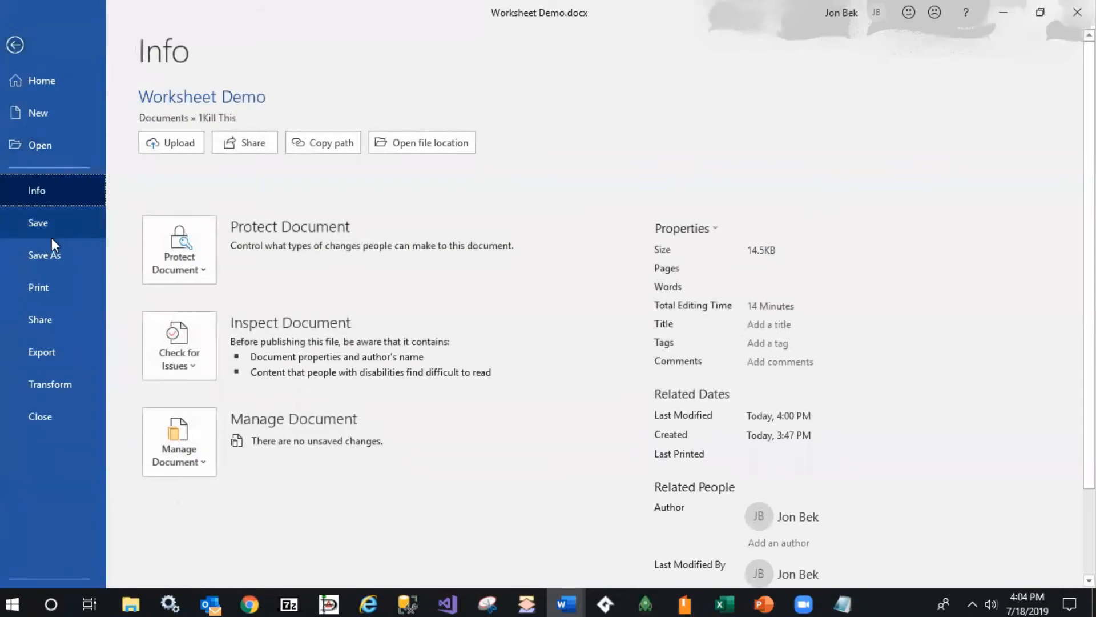
click(52, 253)
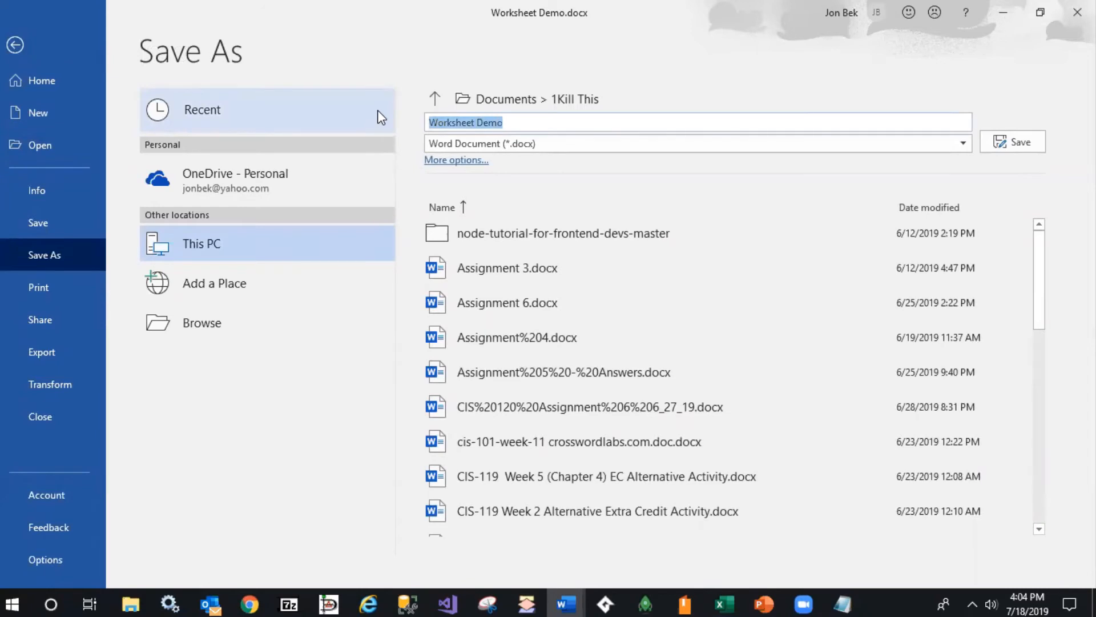
text(Miss)
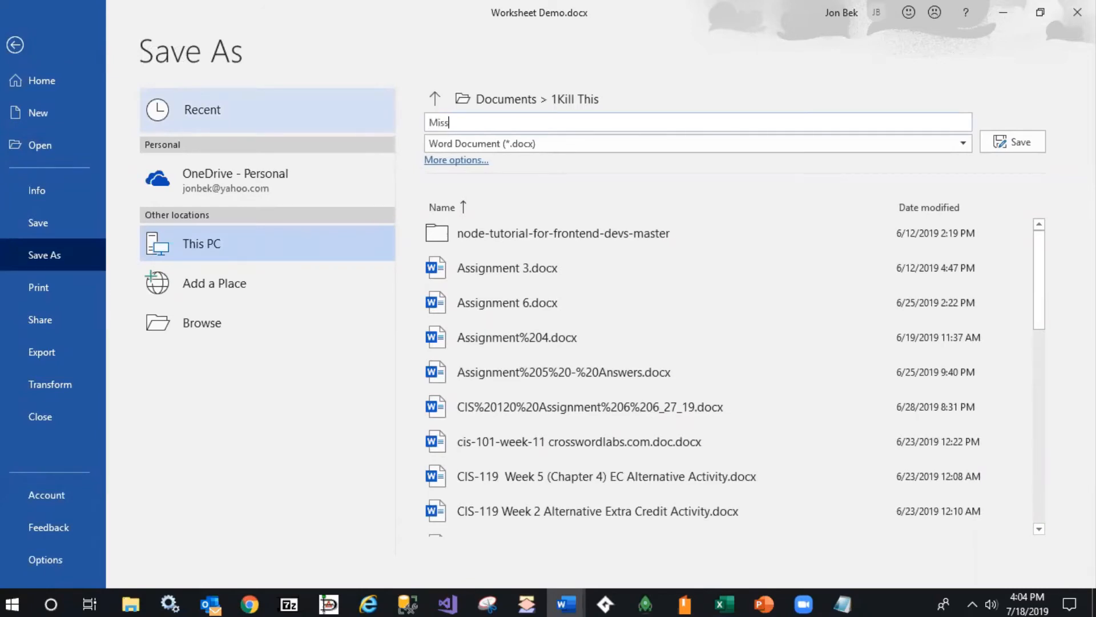
text(ing Term)
key(BackSpace)
key(BackSpace)
key(BackSpace)
text(Definition Worksheet )
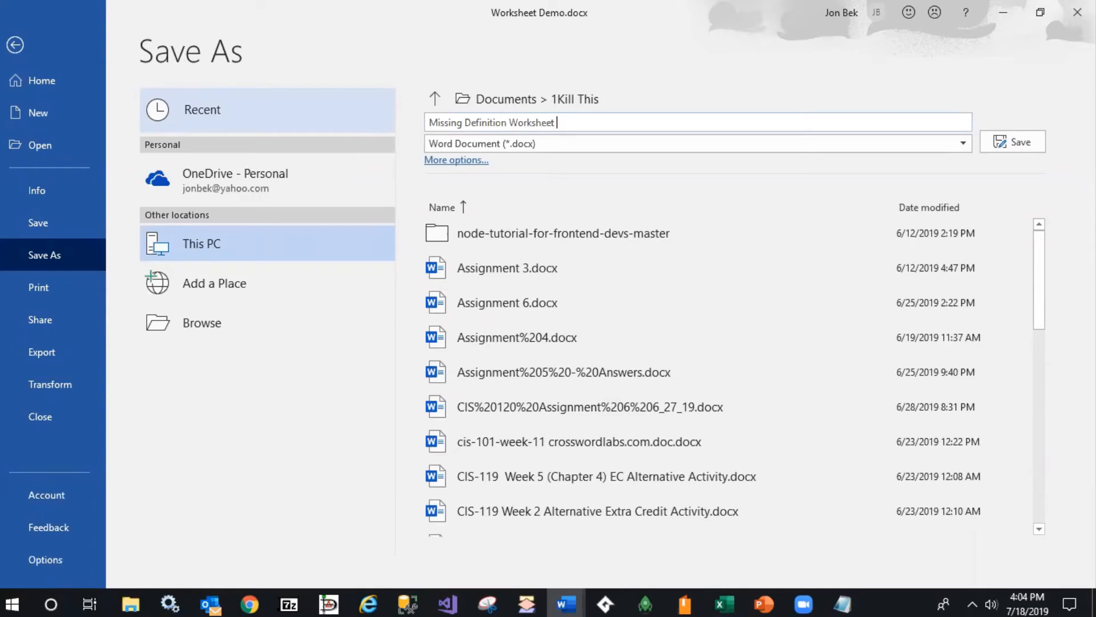
text(Solution)
key(Return)
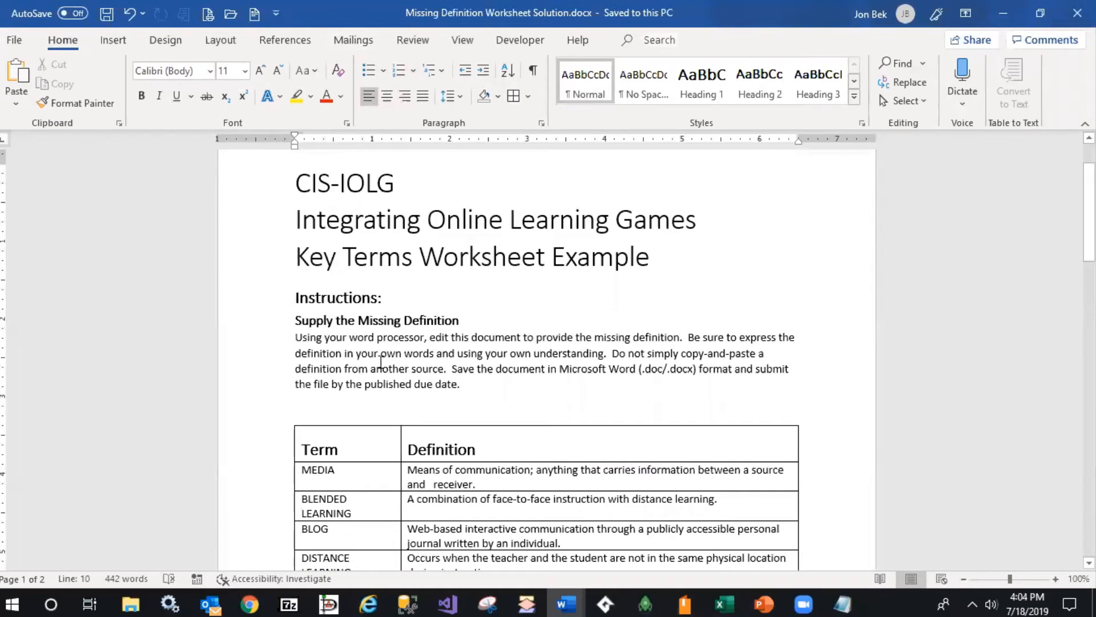
Step: Clear every definition from the Definition column across both pages, keeping the header and terms
scroll(458, 319, down, 1)
scroll(458, 318, down, 5)
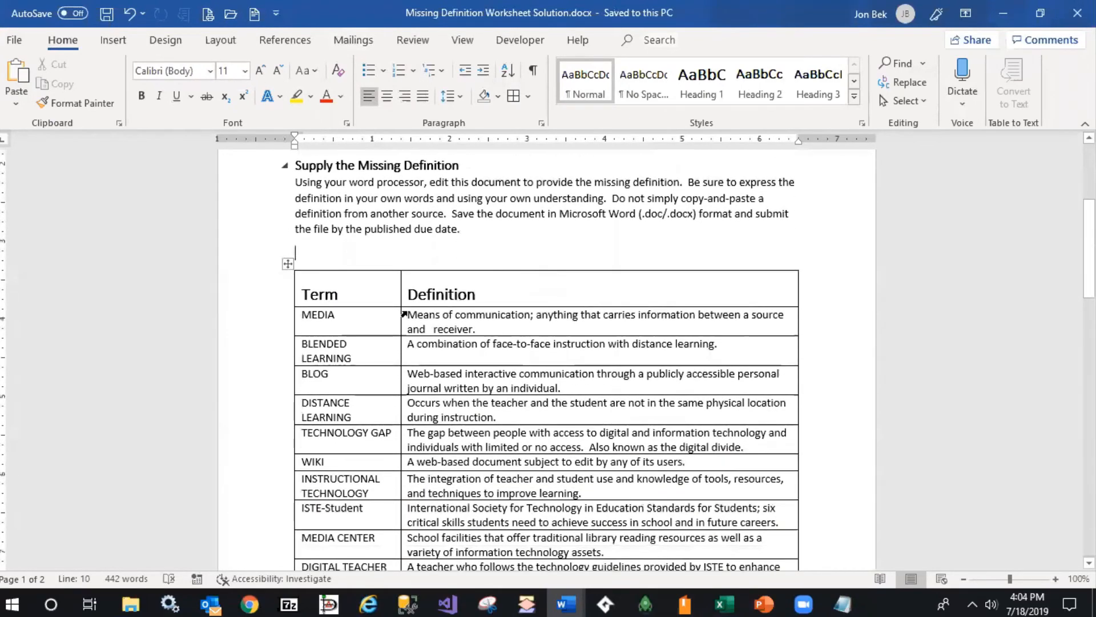
drag(409, 314, 521, 455)
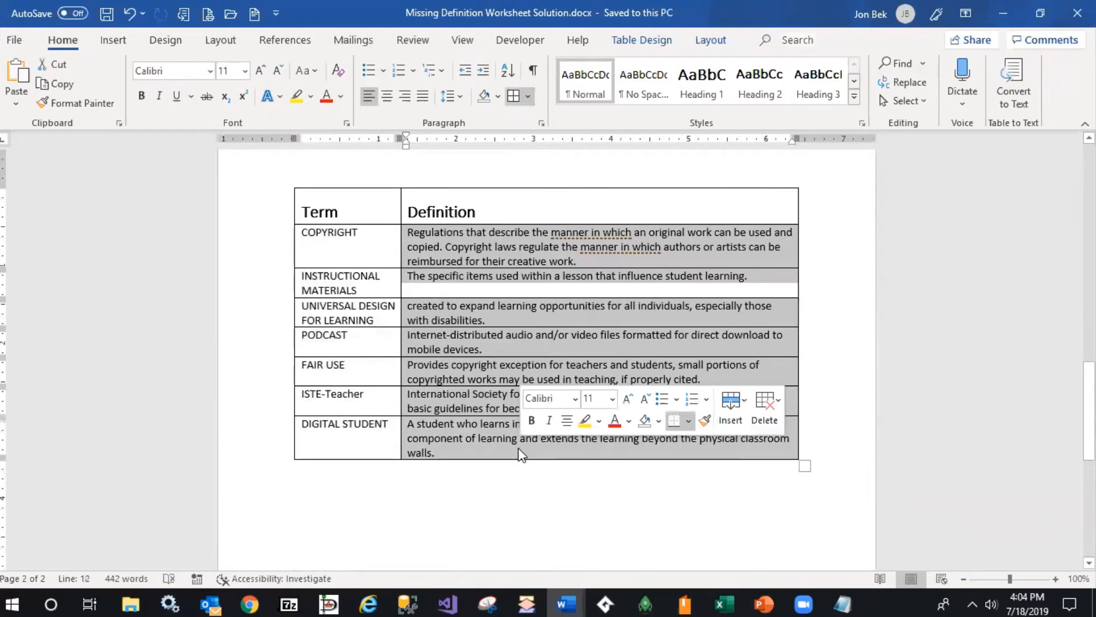
key(Delete)
scroll(517, 440, up, 20)
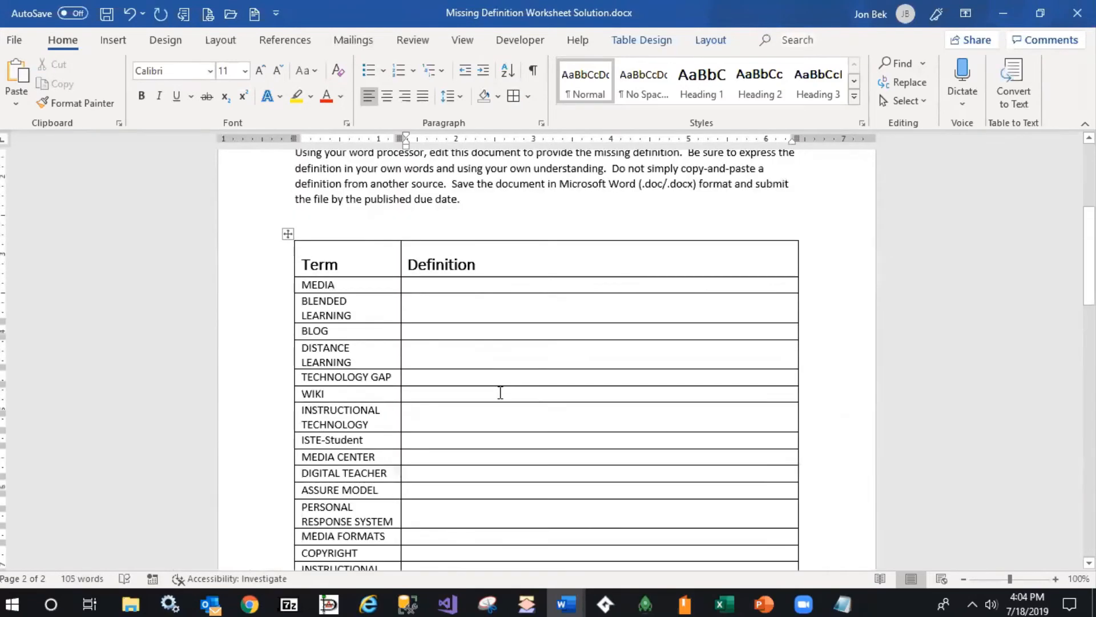
Step: Save a copy of the emptied worksheet as Missing Definition Worksheet Student in the 1Kill This folder
click(15, 40)
click(46, 255)
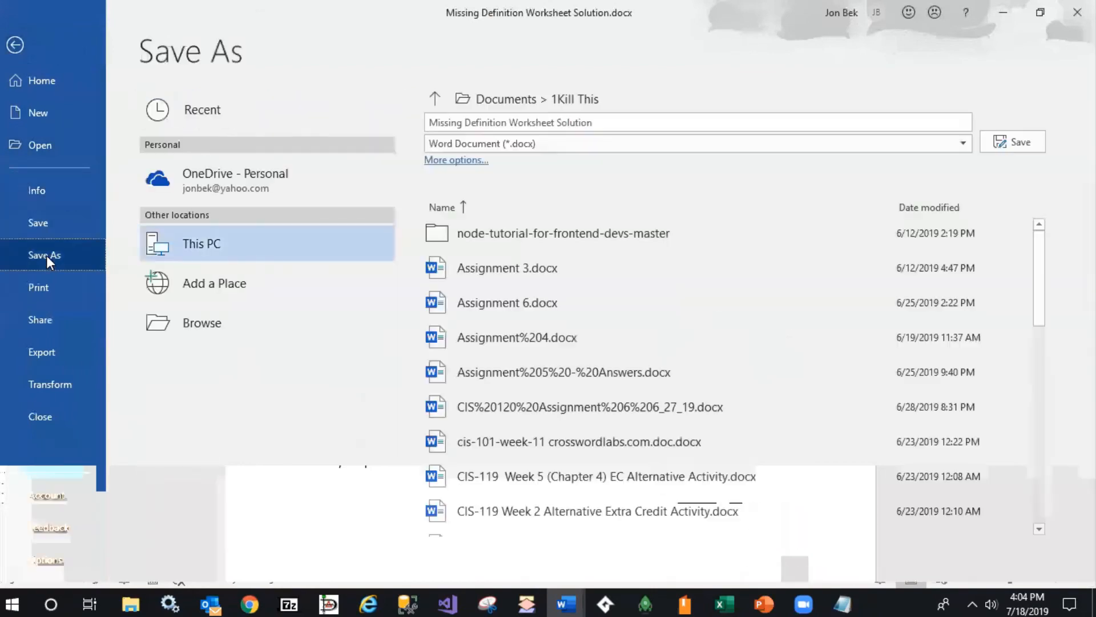
click(559, 122)
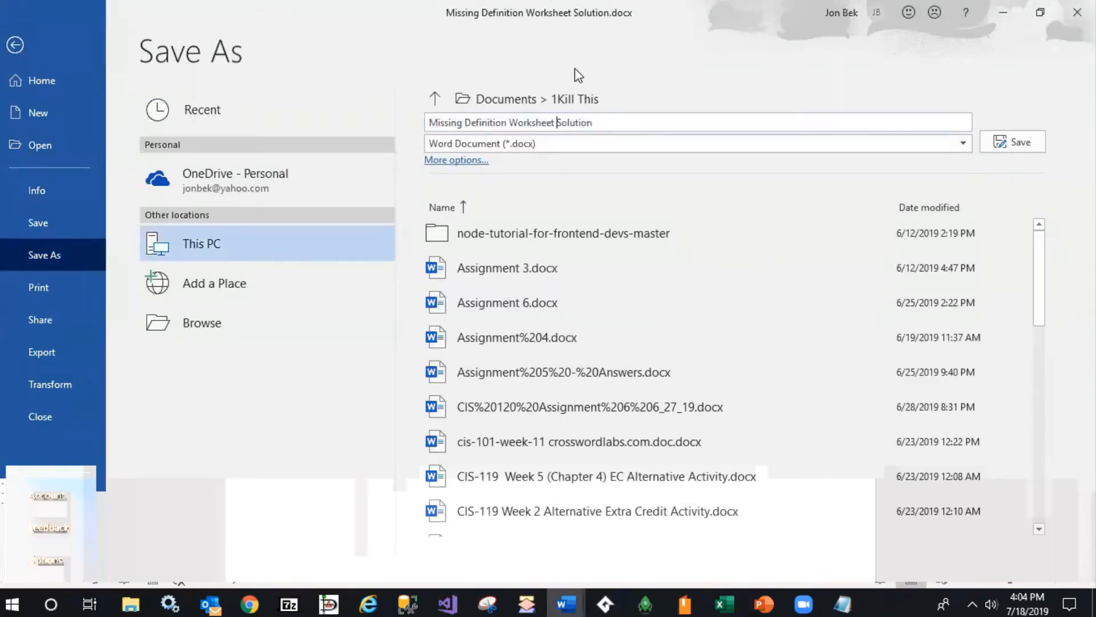
key(Delete)
key(Delete)
key(Delete)
key(Delete)
key(Delete)
key(Delete)
key(Delete)
text(Student)
click(1023, 141)
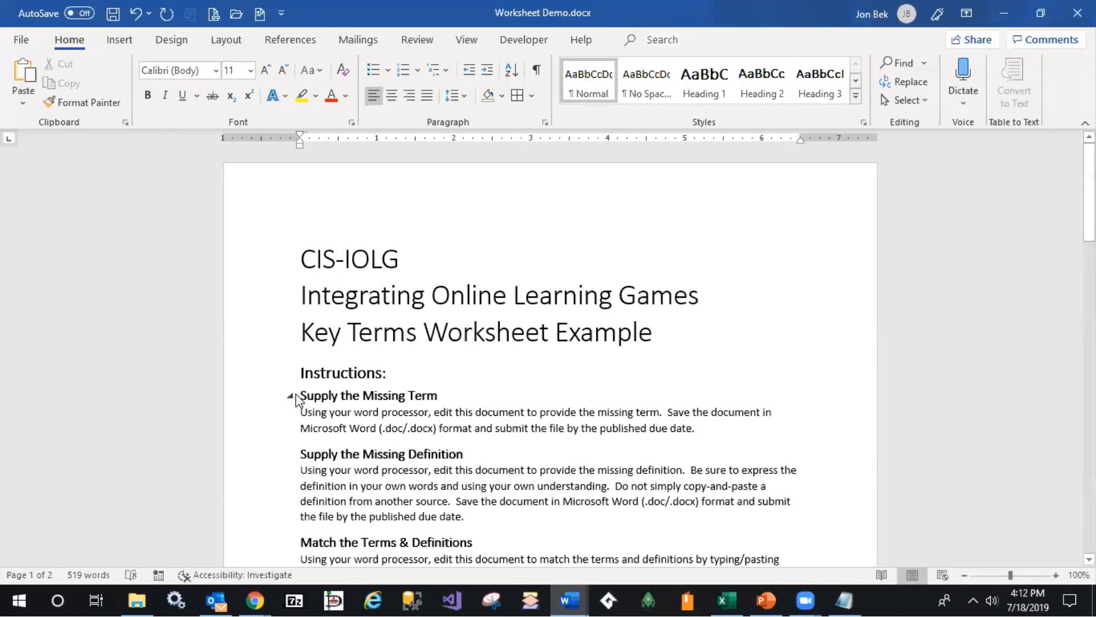
Step: In Worksheet Demo, delete the Supply the Missing Term and Supply the Missing Definition sections from the instructions
drag(301, 396, 501, 513)
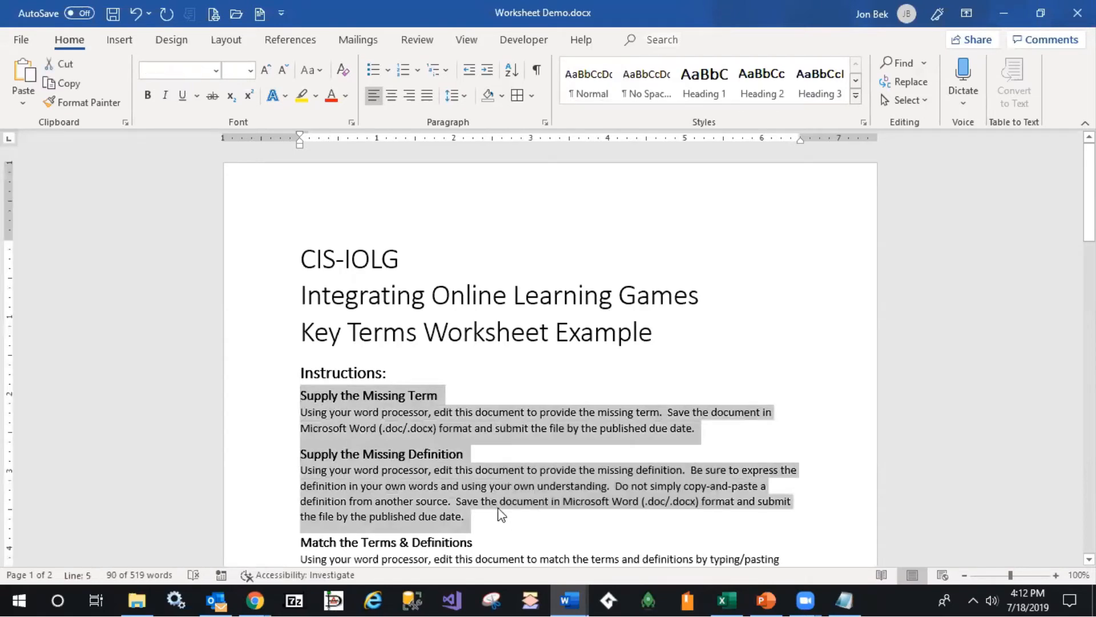
key(Delete)
scroll(509, 411, down, 5)
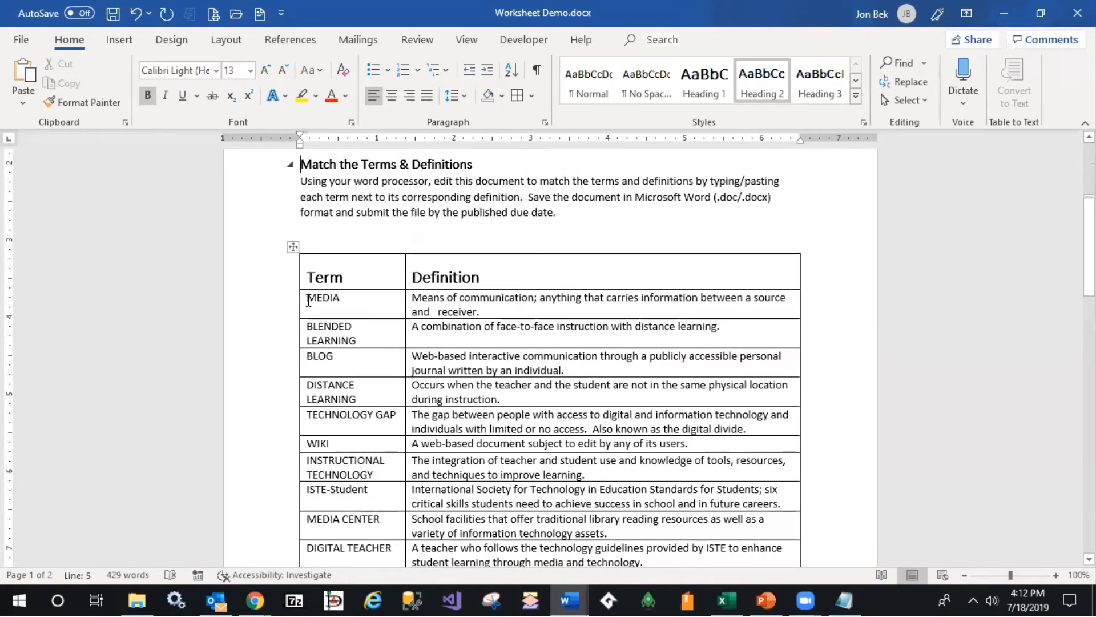
Step: Copy all terms from the table's Term column, switch to Excel and paste them into column A of the blank workbook
drag(308, 300, 393, 432)
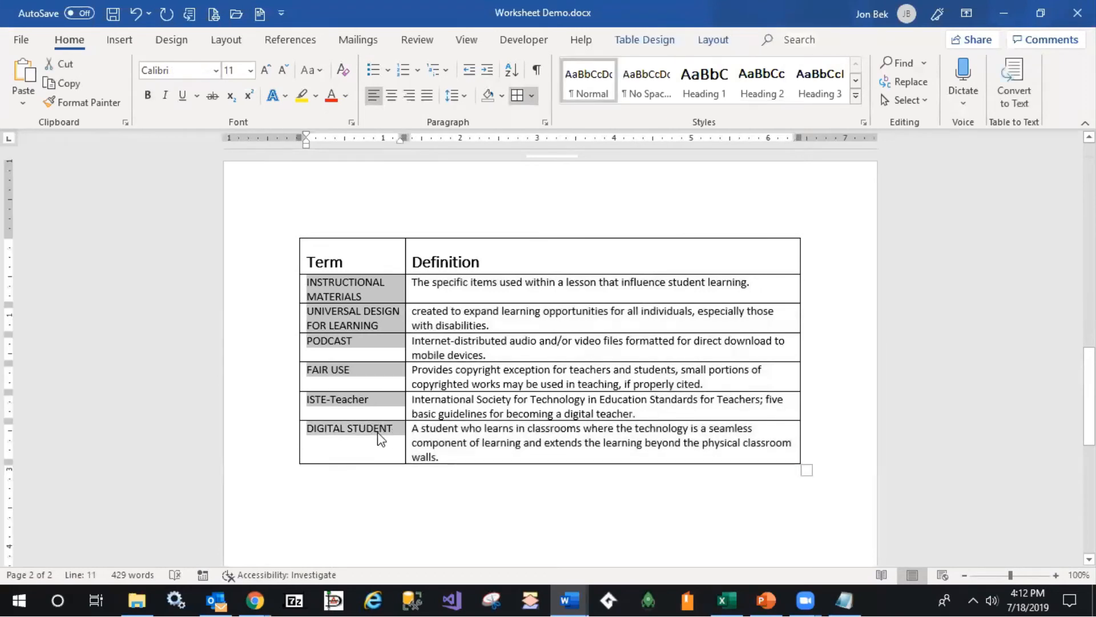
click(727, 600)
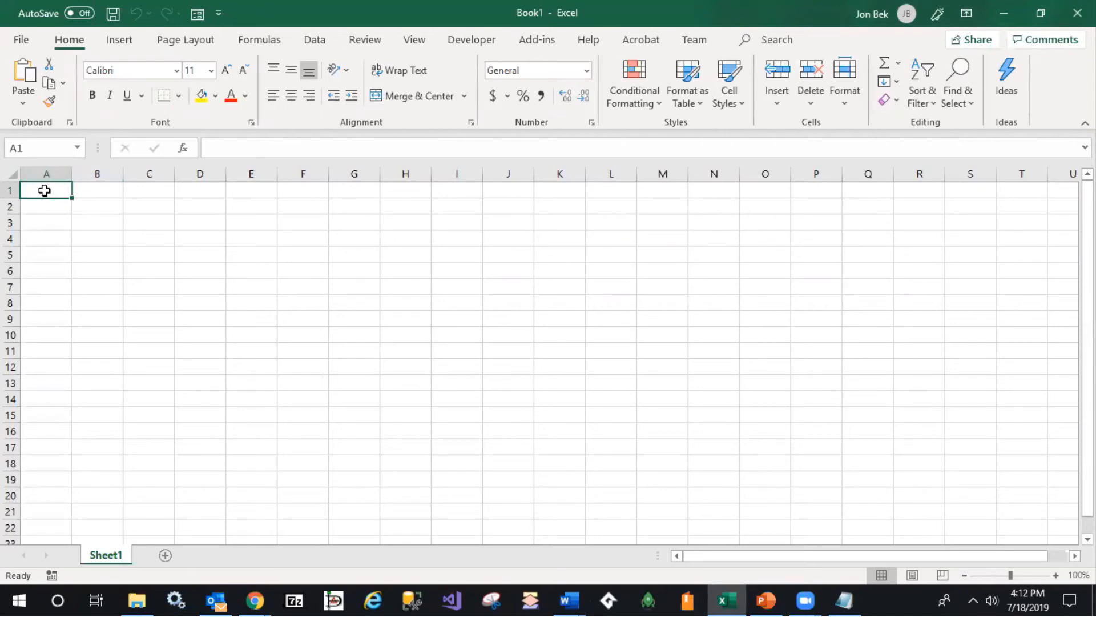
click(48, 174)
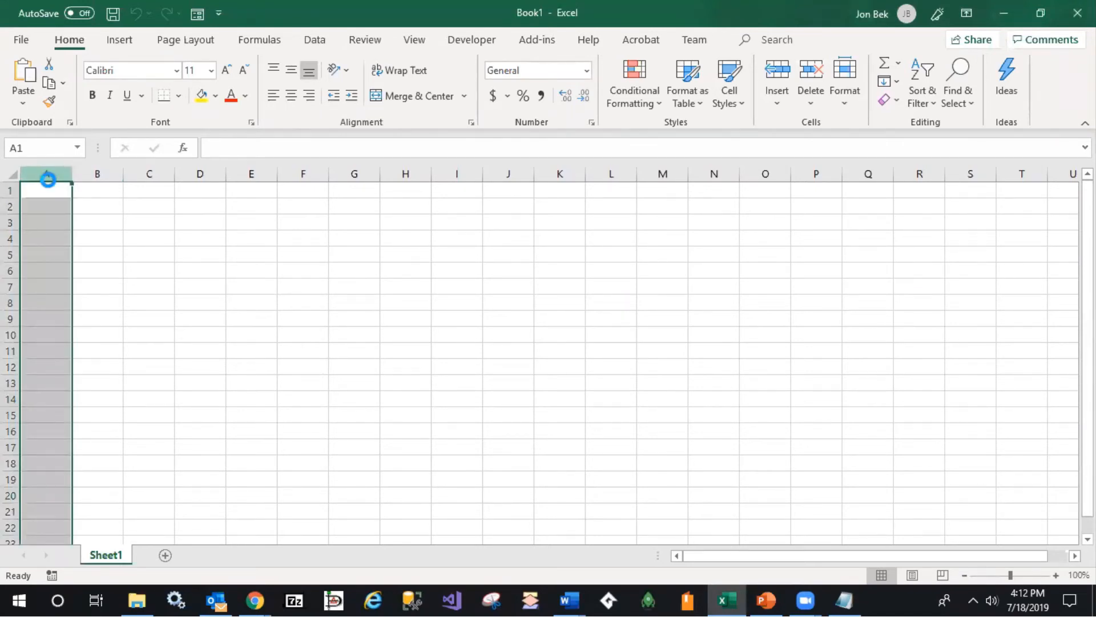
click(521, 345)
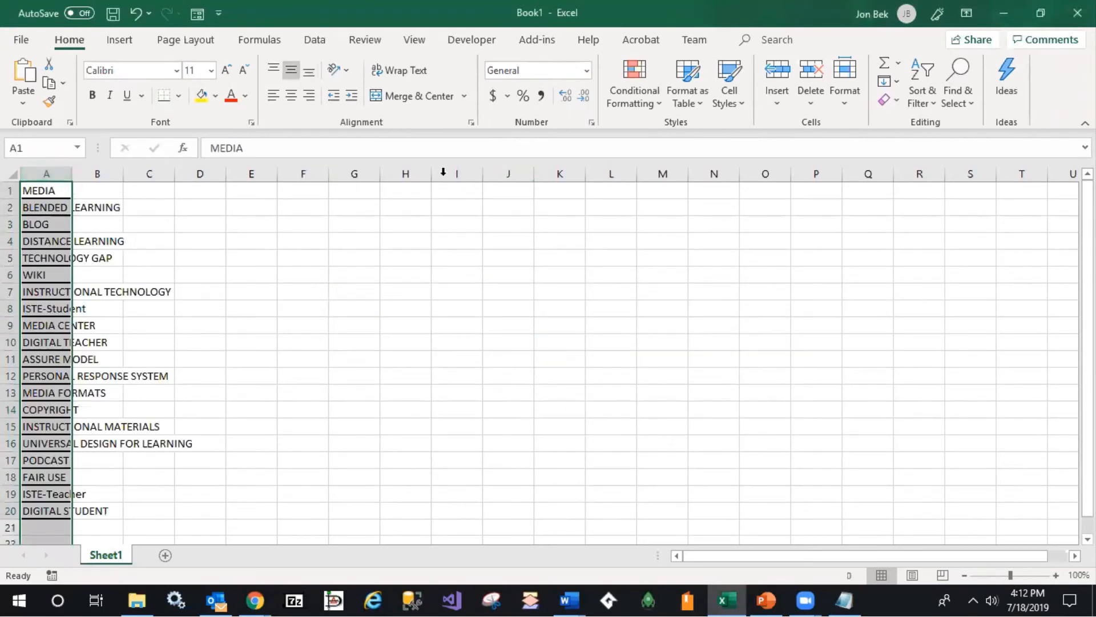
Step: Sort the terms in column A from A to Z and insert a blank row above MEDIA
click(925, 78)
click(949, 127)
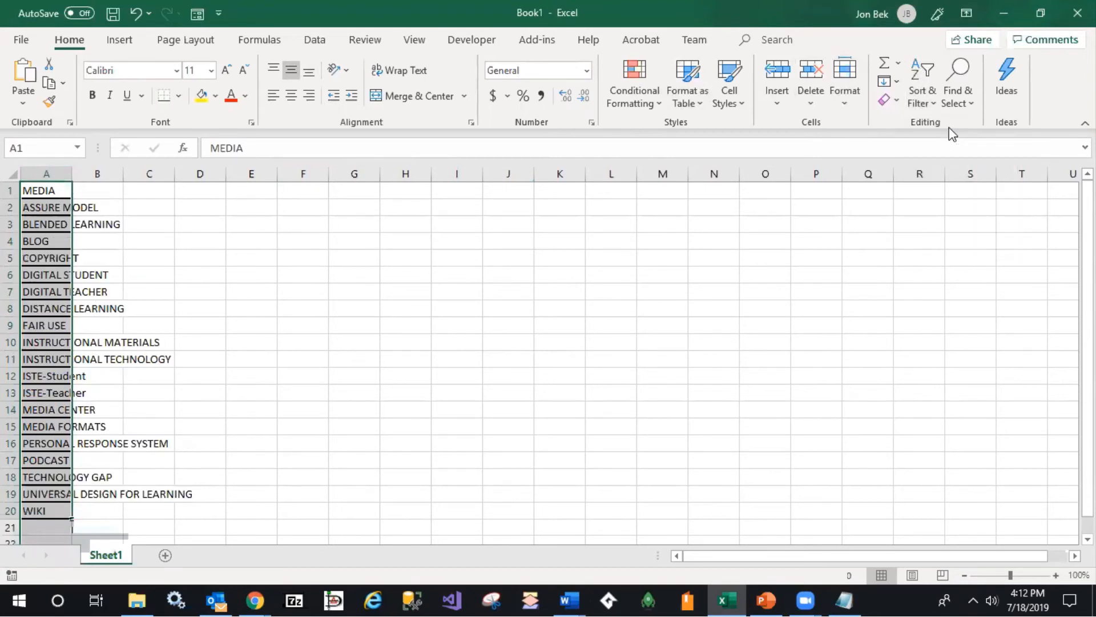
click(38, 191)
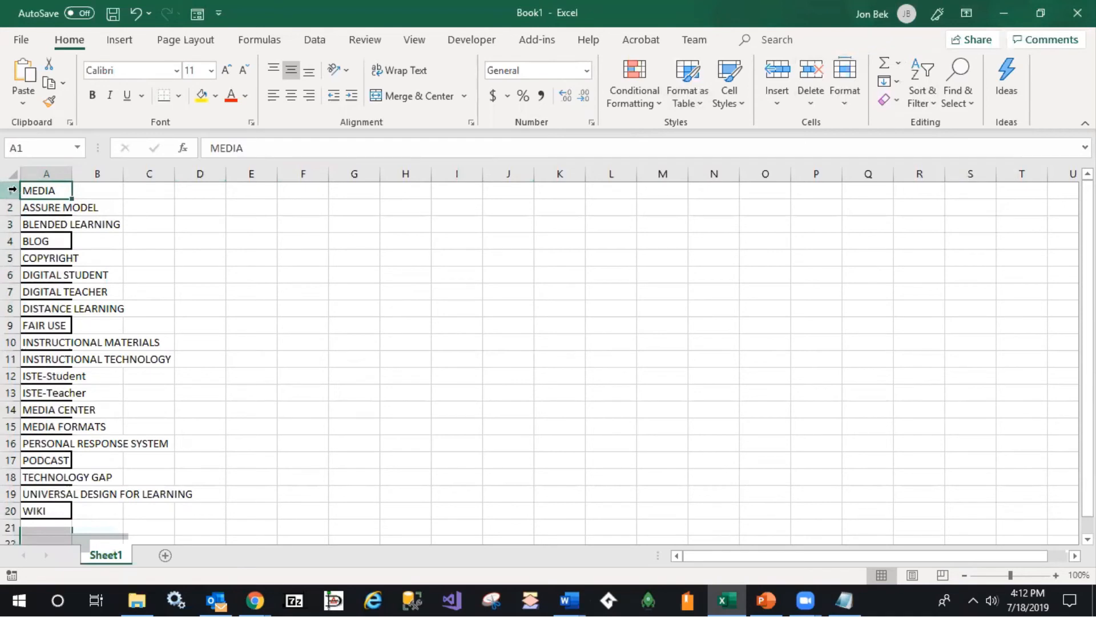
click(15, 189)
right_click(12, 189)
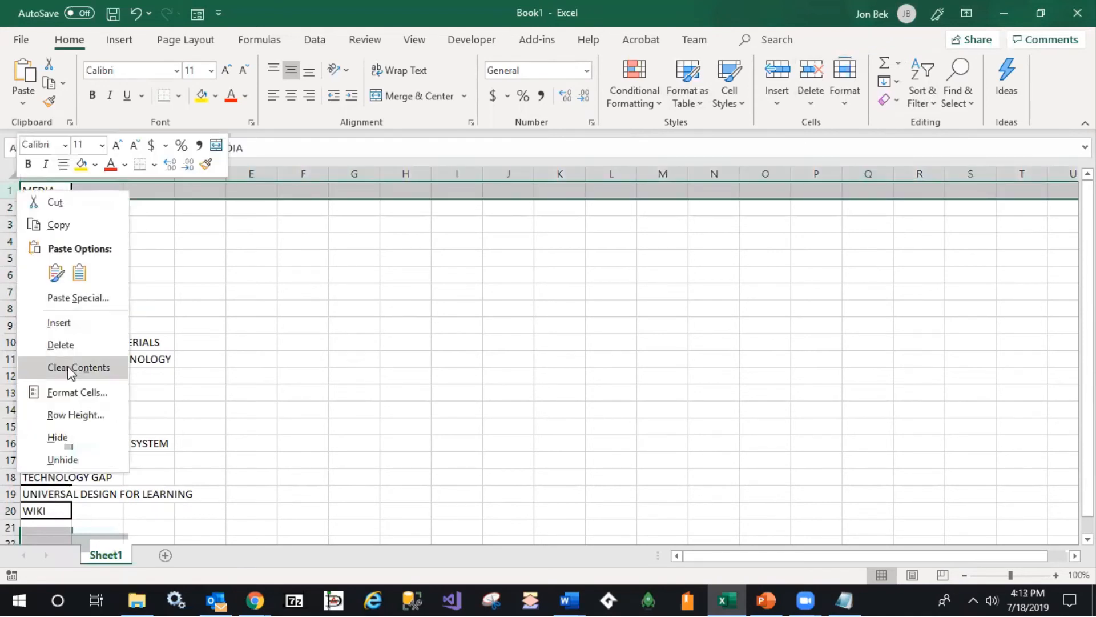
click(71, 324)
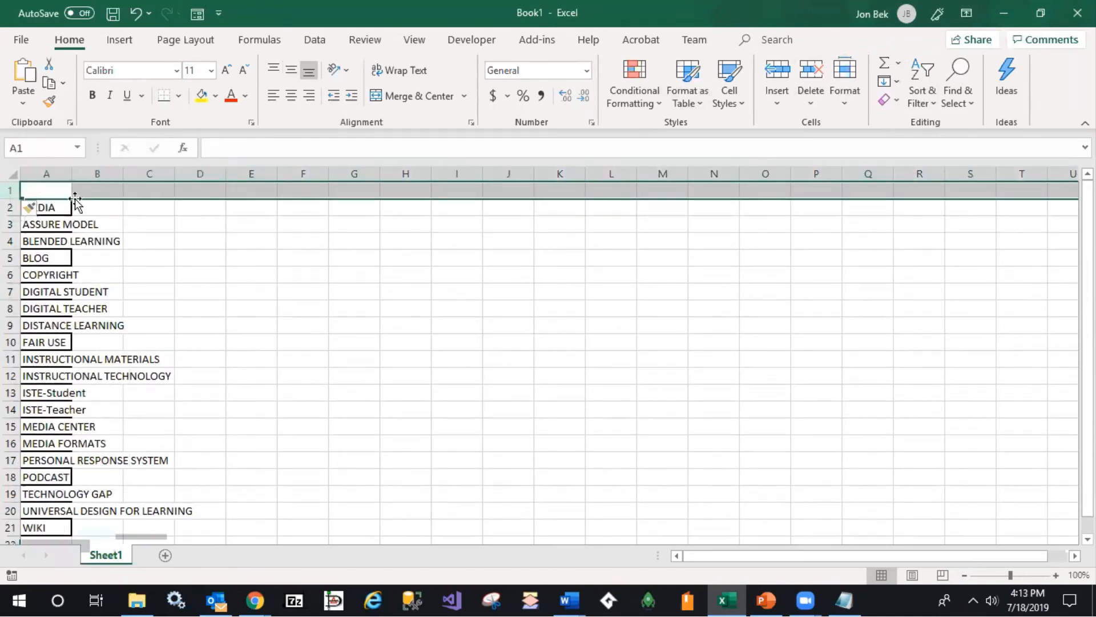
Step: Sort all the terms in column A from A to Z so MEDIA falls in alphabetical order
click(60, 174)
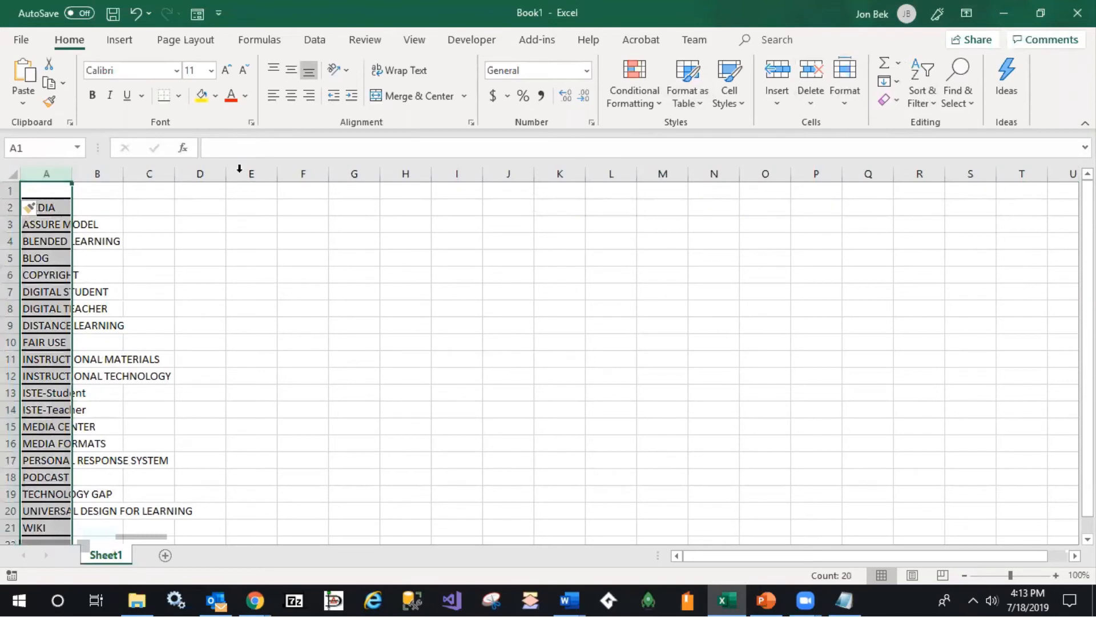
click(921, 77)
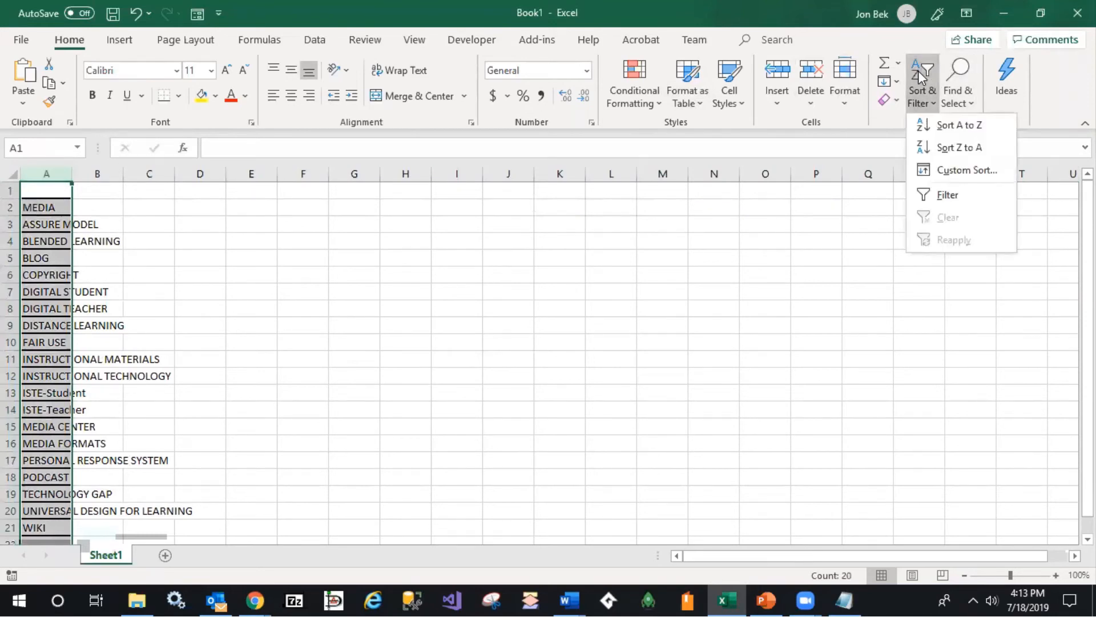
click(950, 127)
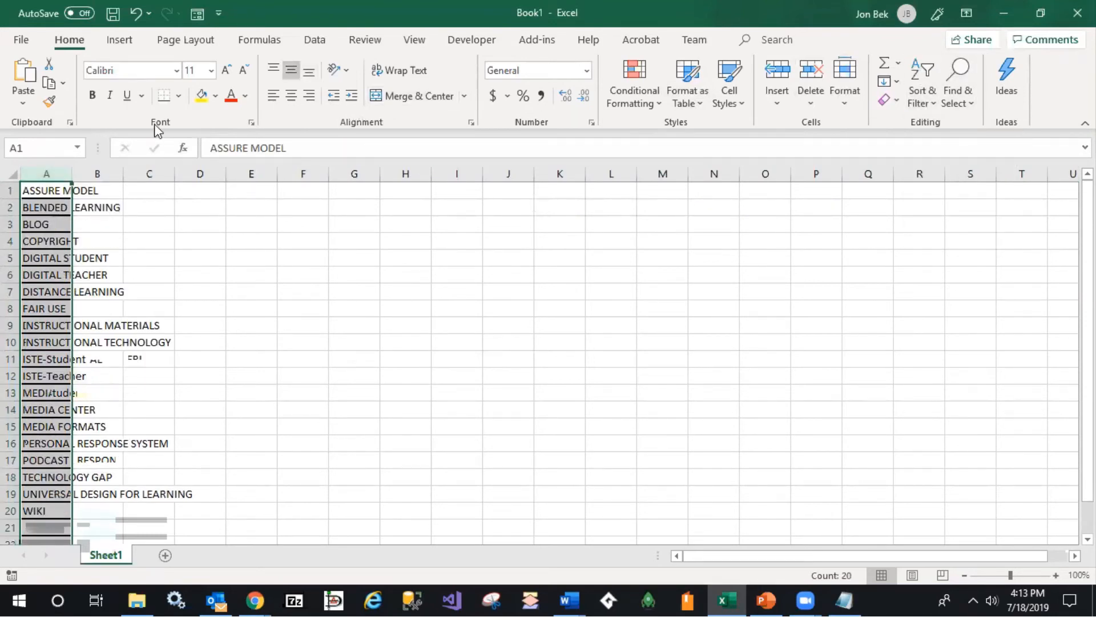
Step: Remove all borders from column A and autofit its width to the longest term
click(178, 96)
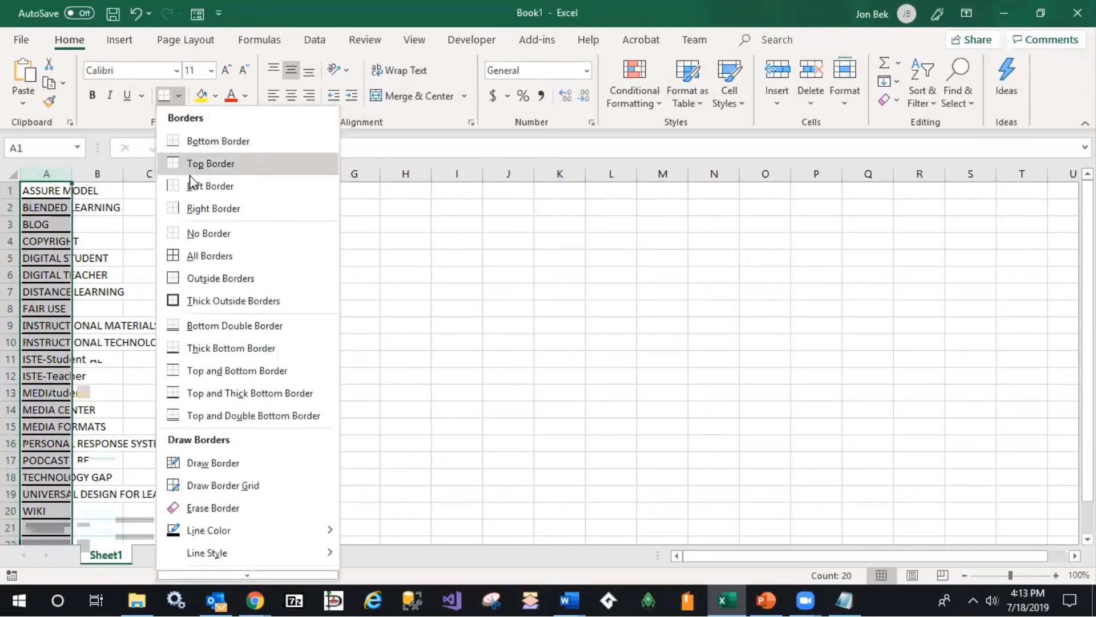
click(193, 233)
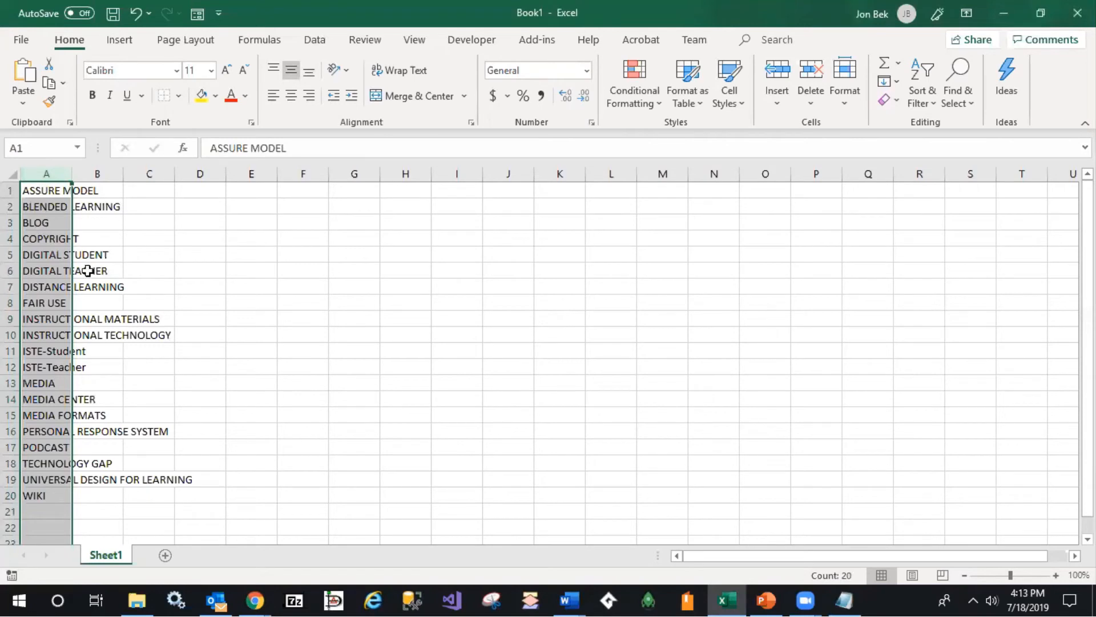
double_click(69, 173)
click(172, 216)
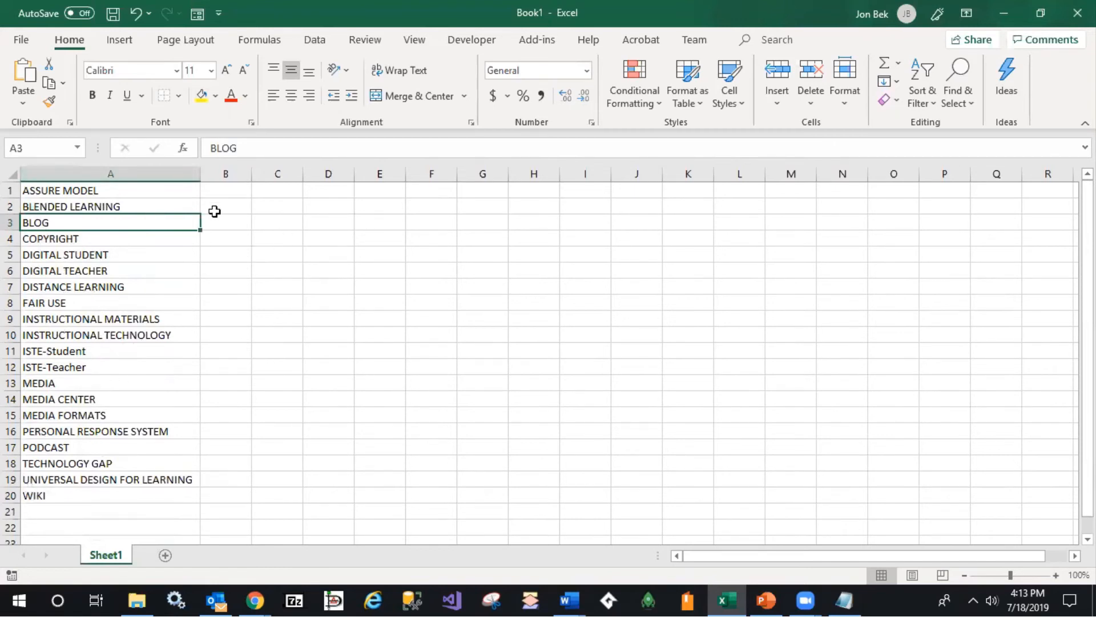
Step: Move the terms from DIGITAL TEACHER through WIKI to column B starting at B1, and autofit column B
click(64, 208)
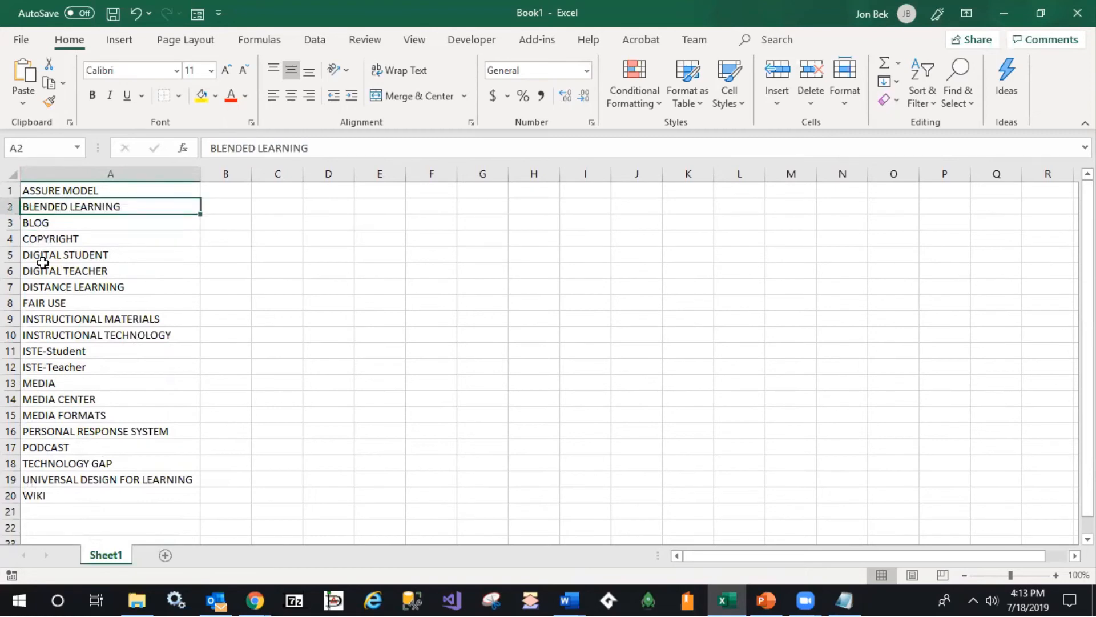
drag(36, 271, 33, 490)
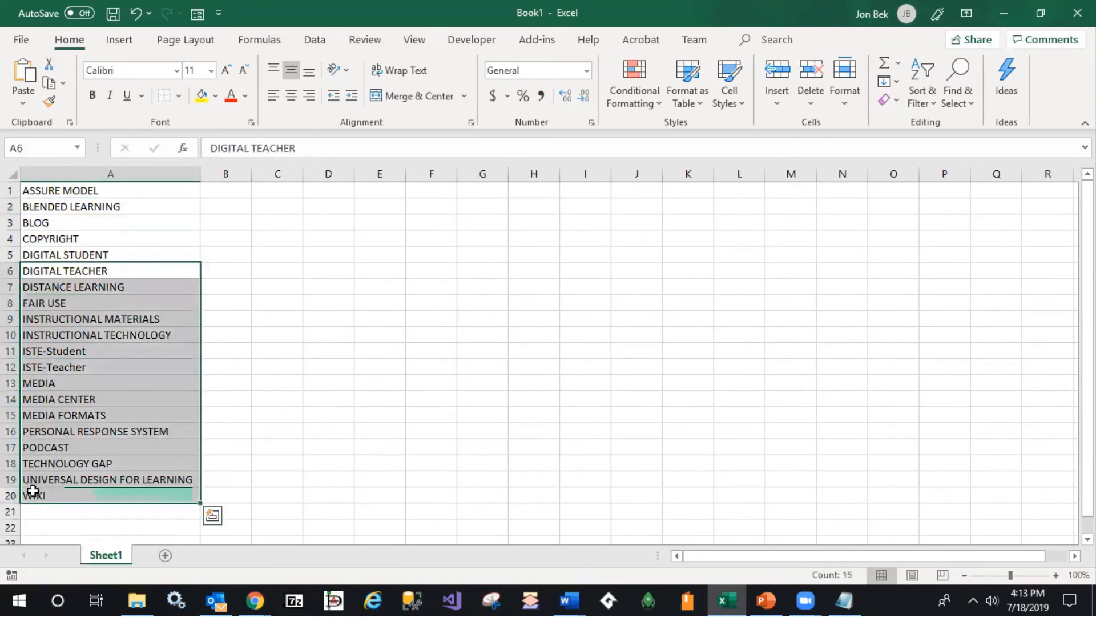
right_click(108, 392)
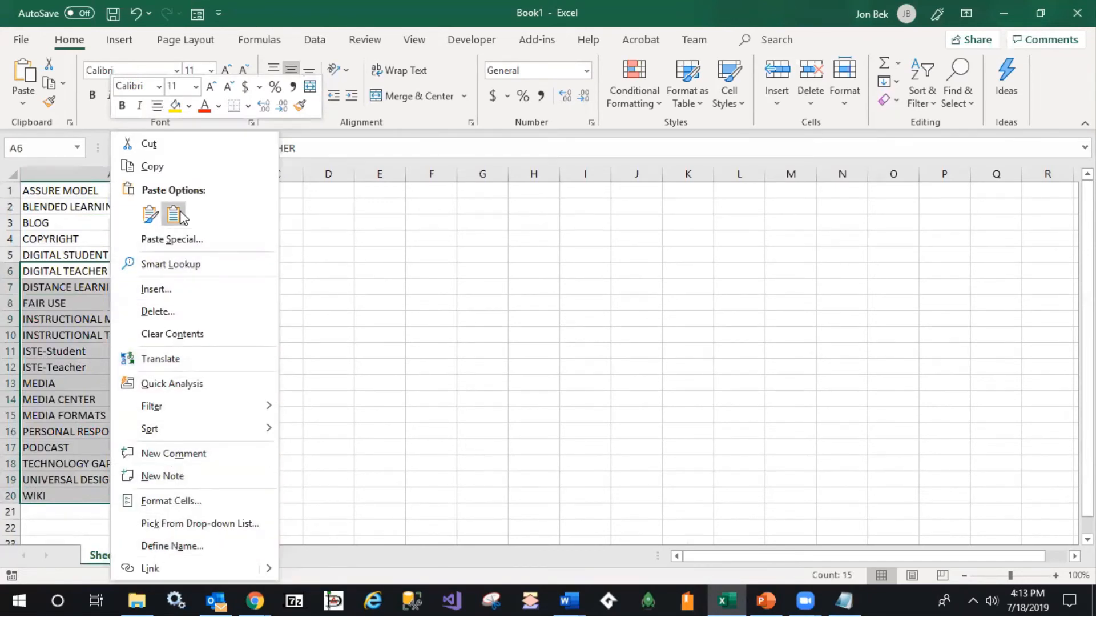
click(165, 143)
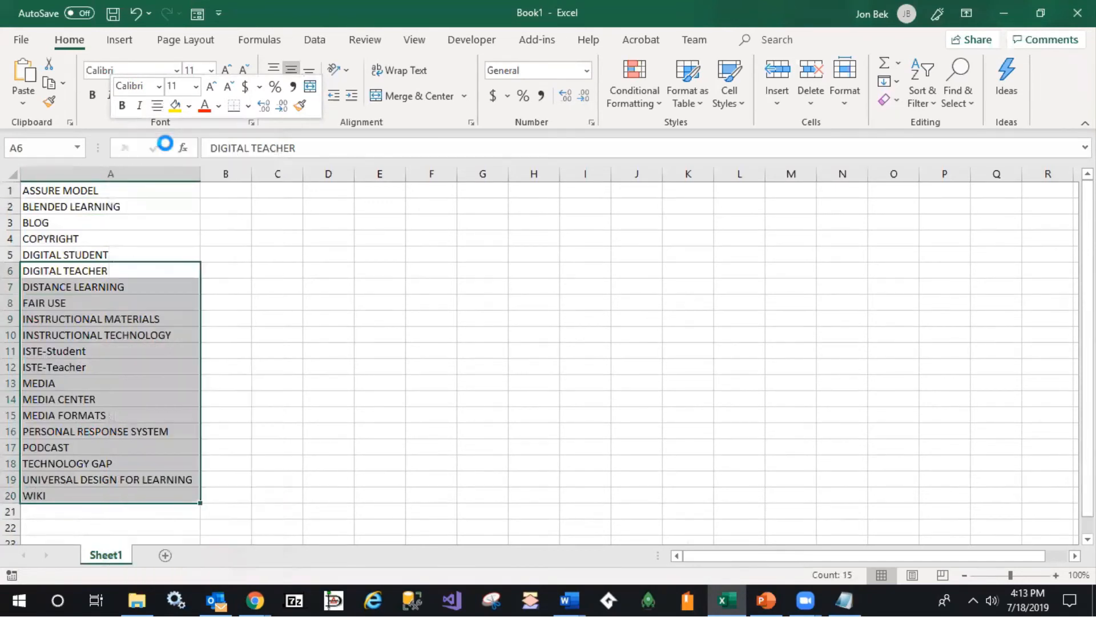
click(224, 189)
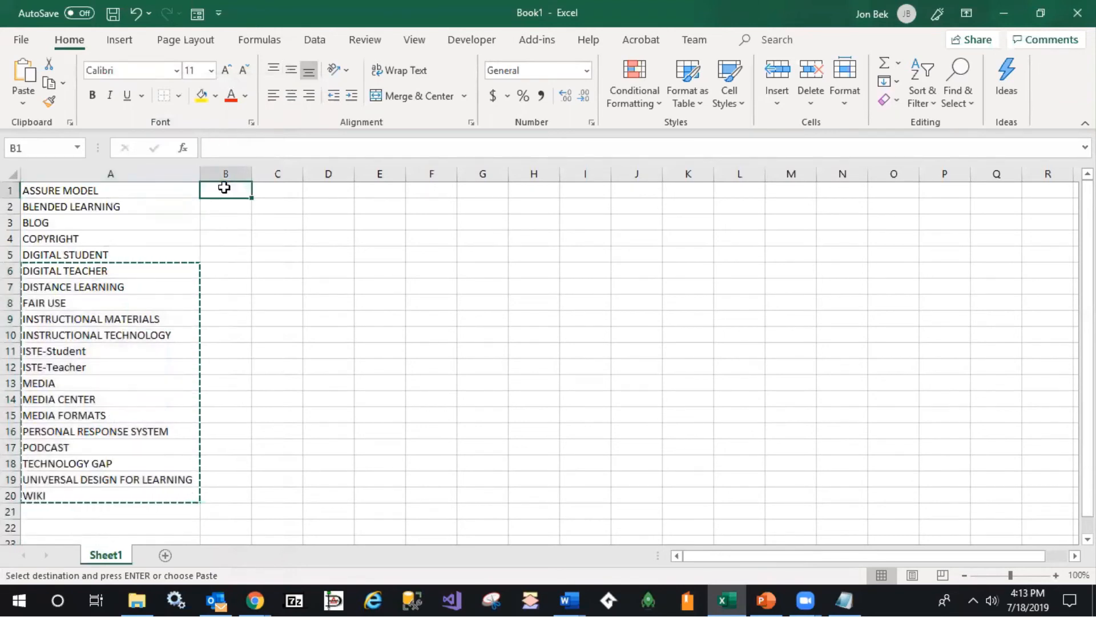
key(ctrl+v)
double_click(251, 175)
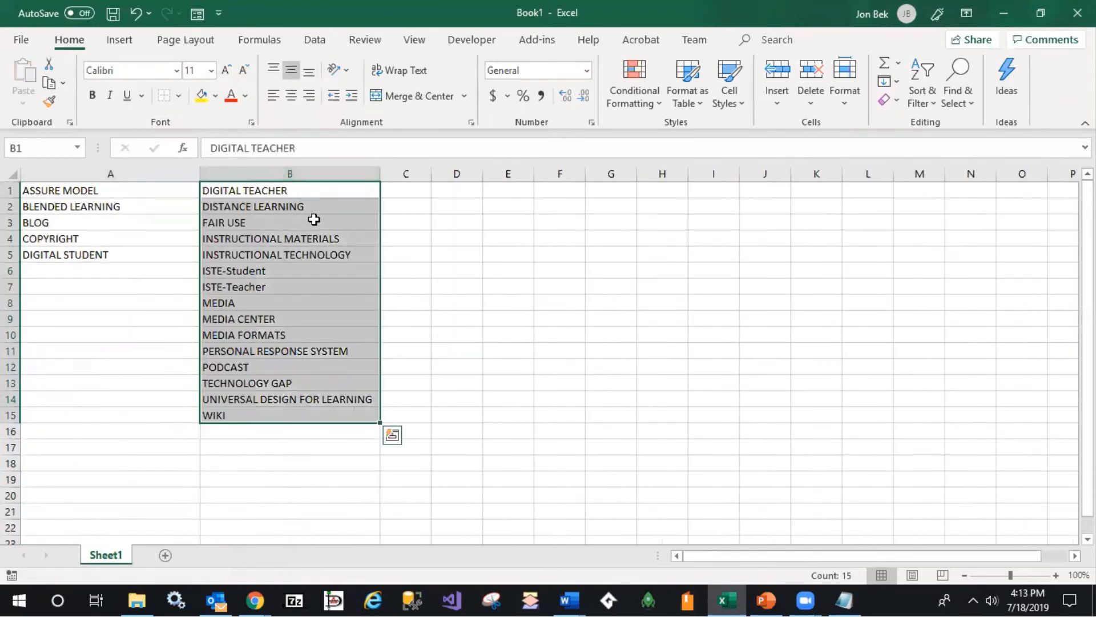
Step: Move the terms from ISTE-Student through WIKI out of column B to column C, starting at C1
click(254, 205)
drag(234, 269, 234, 411)
right_click(242, 405)
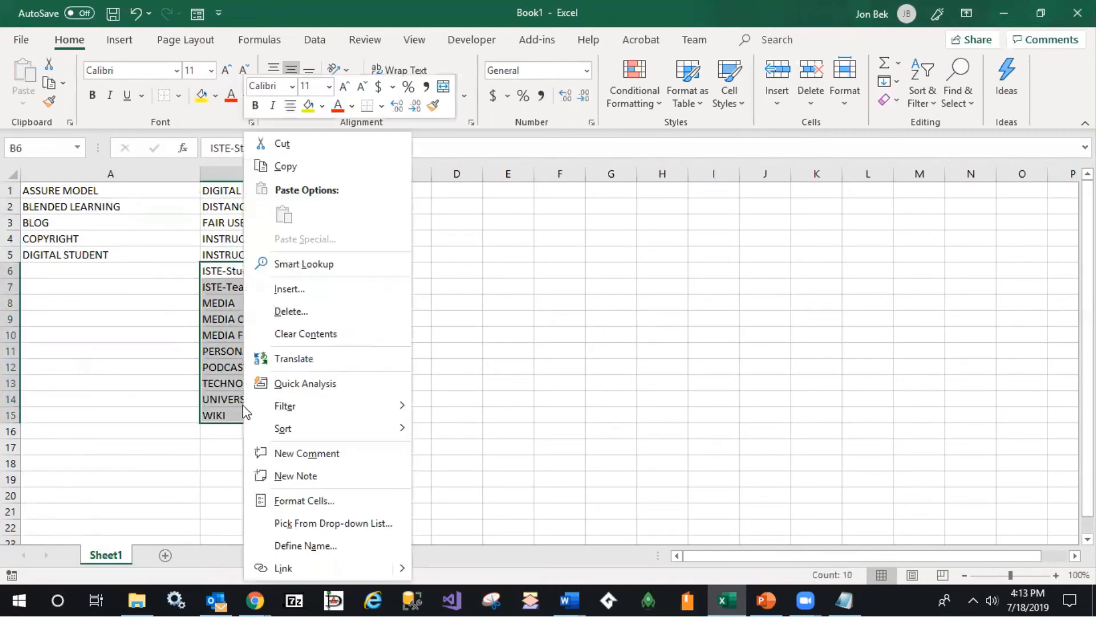
click(282, 144)
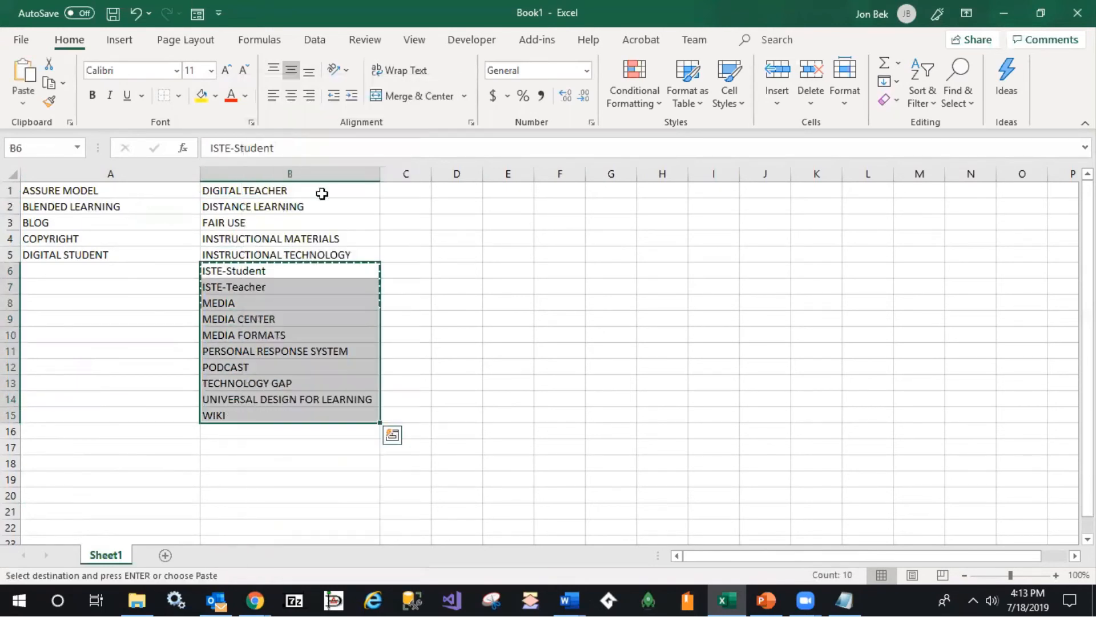
click(406, 188)
key(ctrl+v)
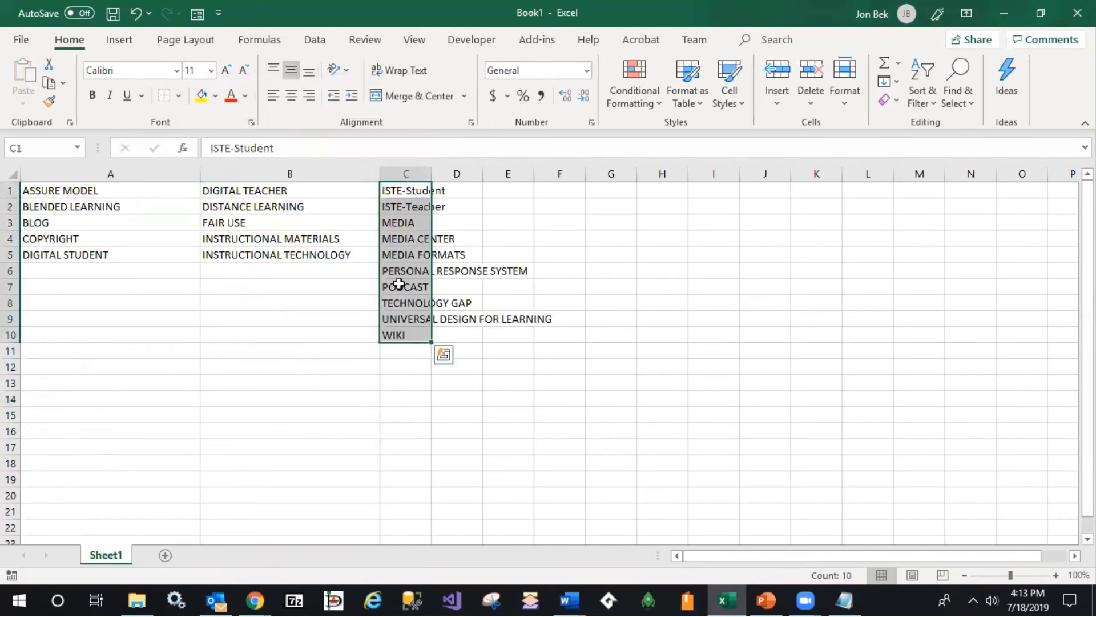
Step: Move the terms from PERSONAL RESPONSE SYSTEM through WIKI out of column C to column D, starting at D1
drag(396, 272, 407, 335)
right_click(408, 336)
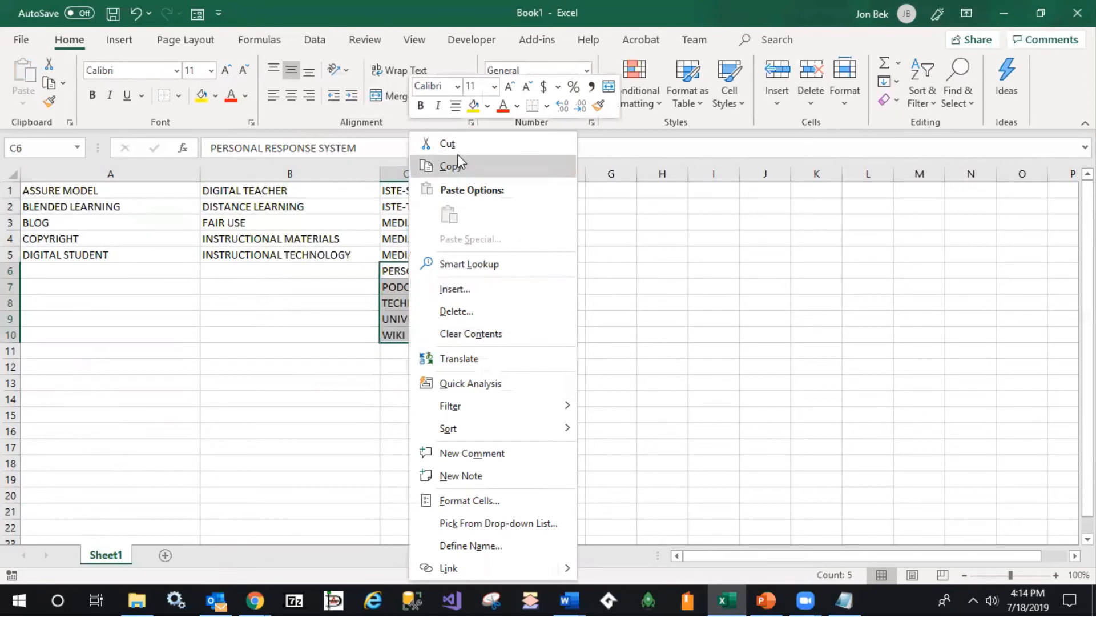
click(448, 143)
click(463, 189)
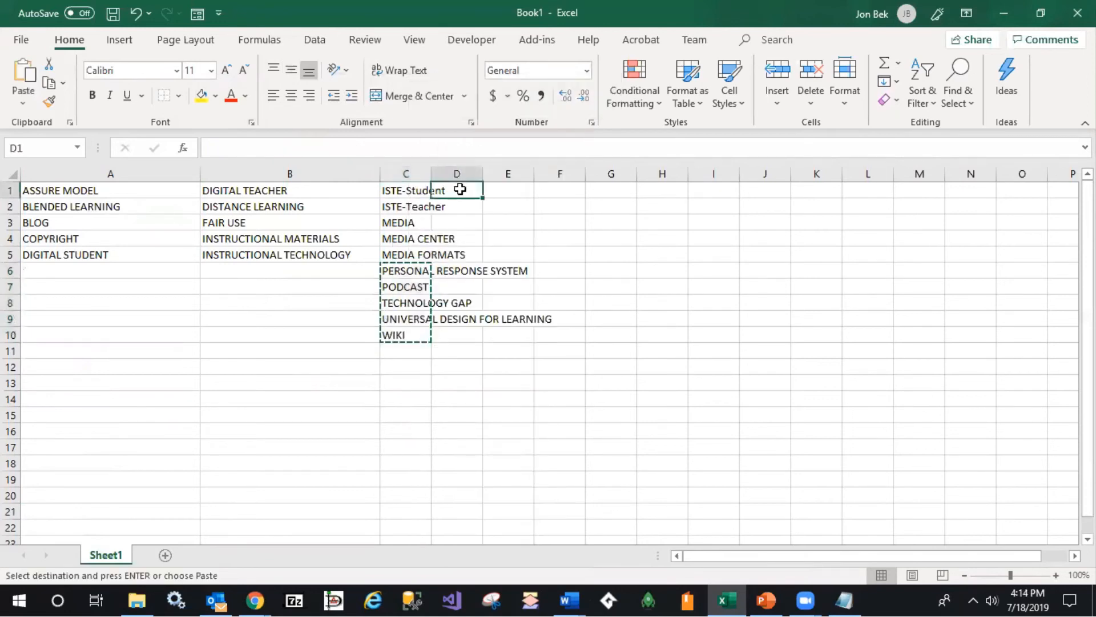
key(ctrl+v)
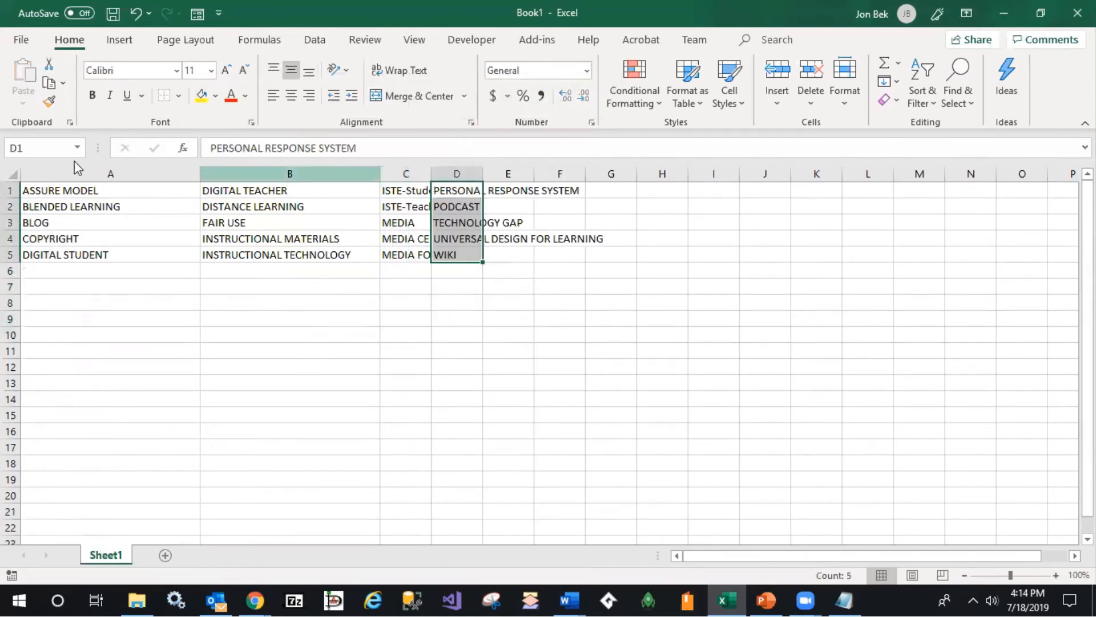
Step: Autofit the widths of all columns on the sheet to their terms
click(13, 175)
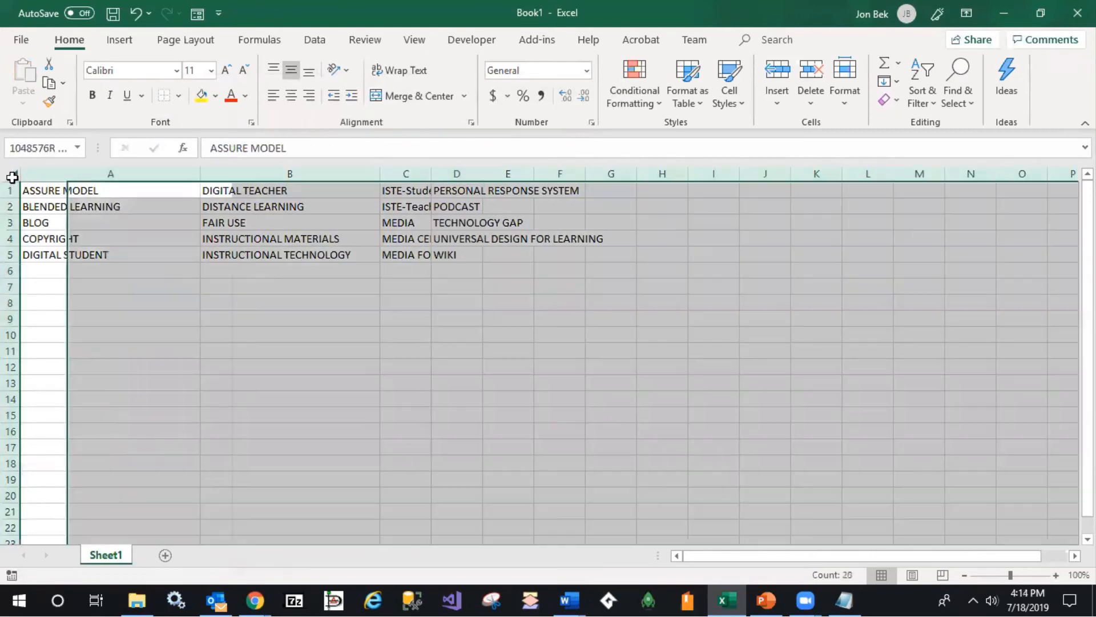
double_click(197, 170)
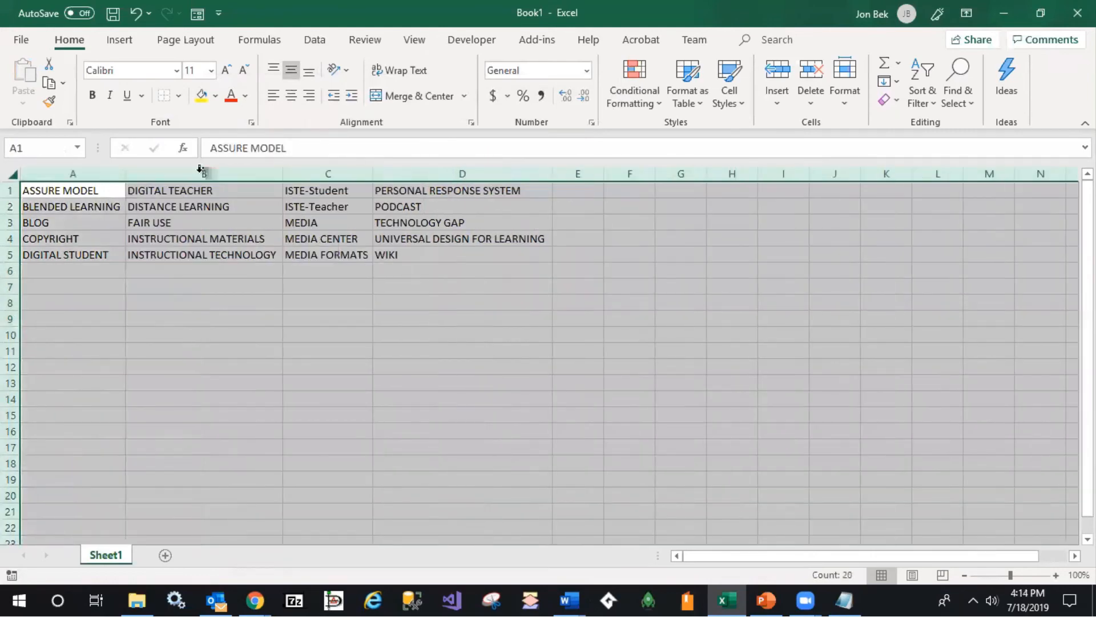
click(292, 338)
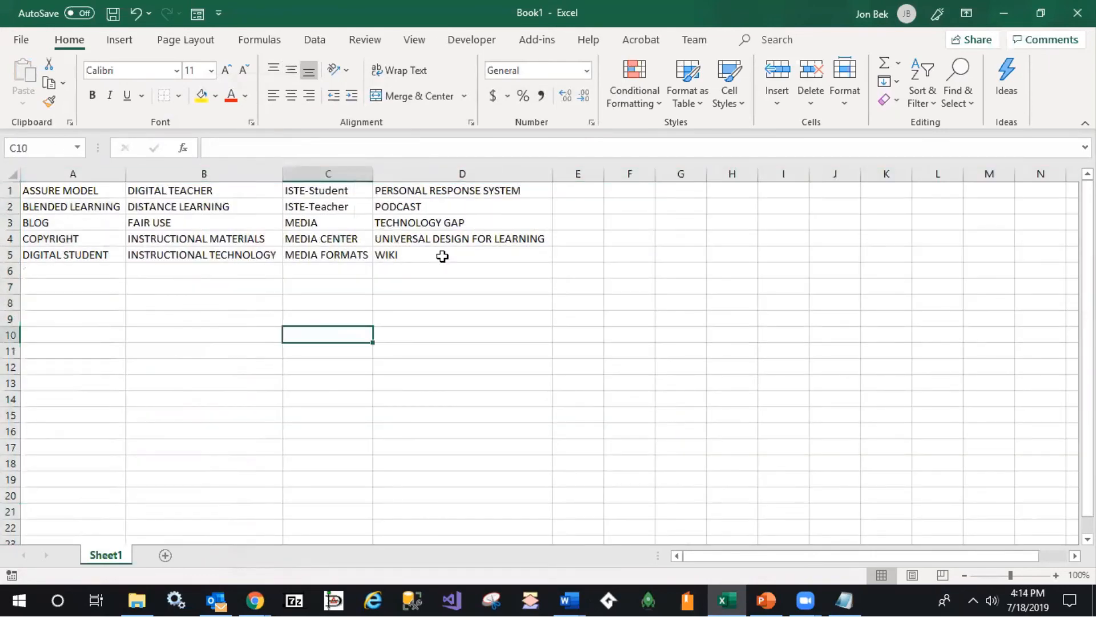
Step: Copy the four-column block of terms in A1:D5 and switch to Worksheet Demo in Word
drag(440, 258, 69, 190)
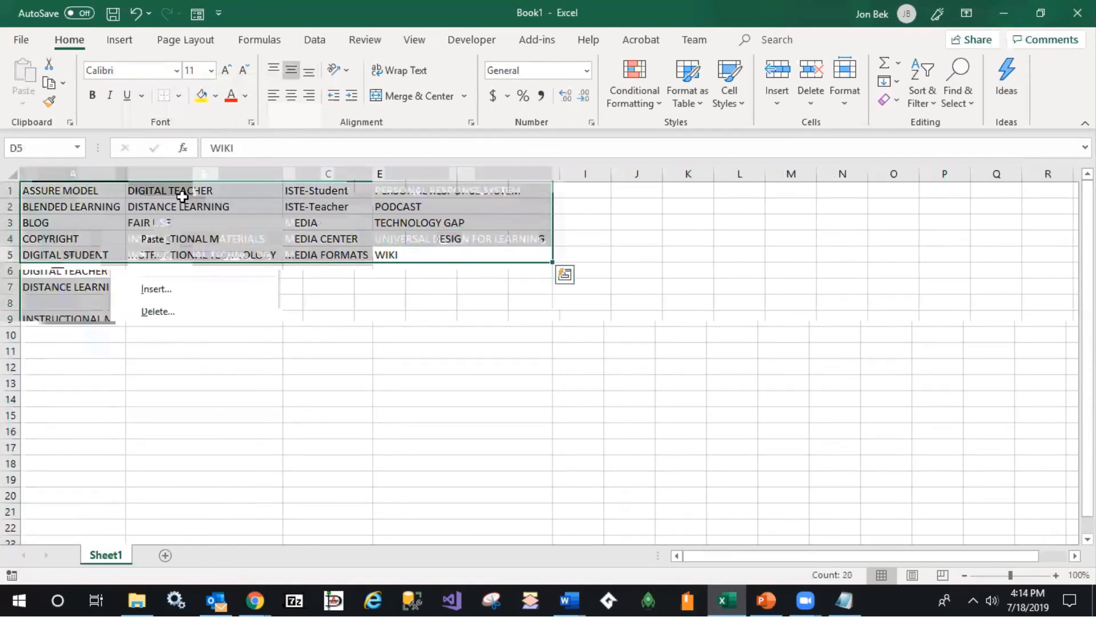
key(ctrl+c)
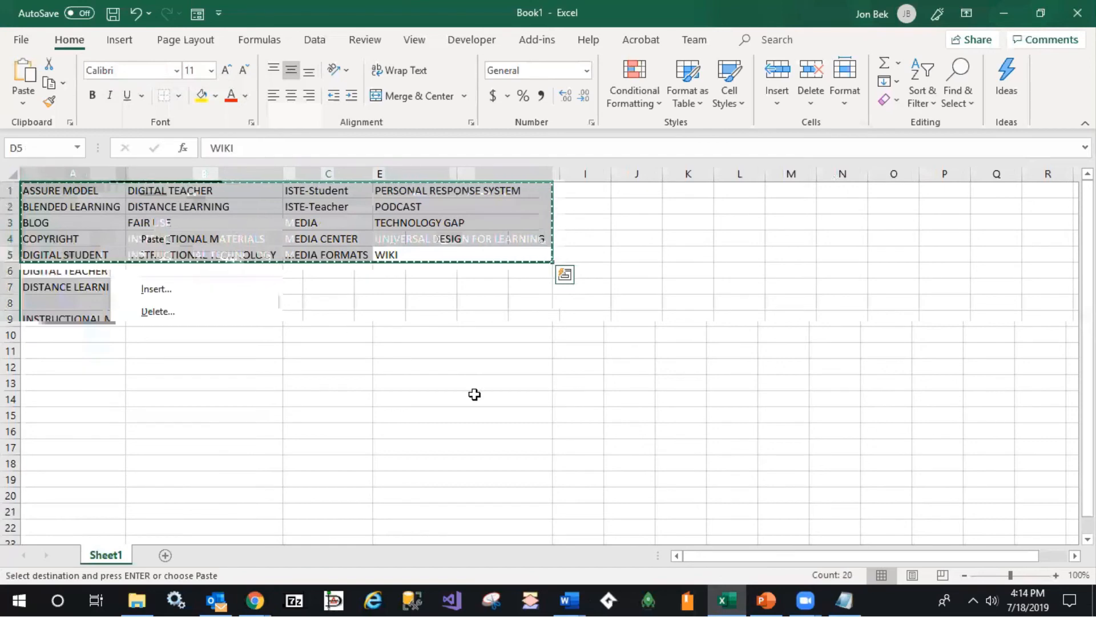
mouse_move(579, 602)
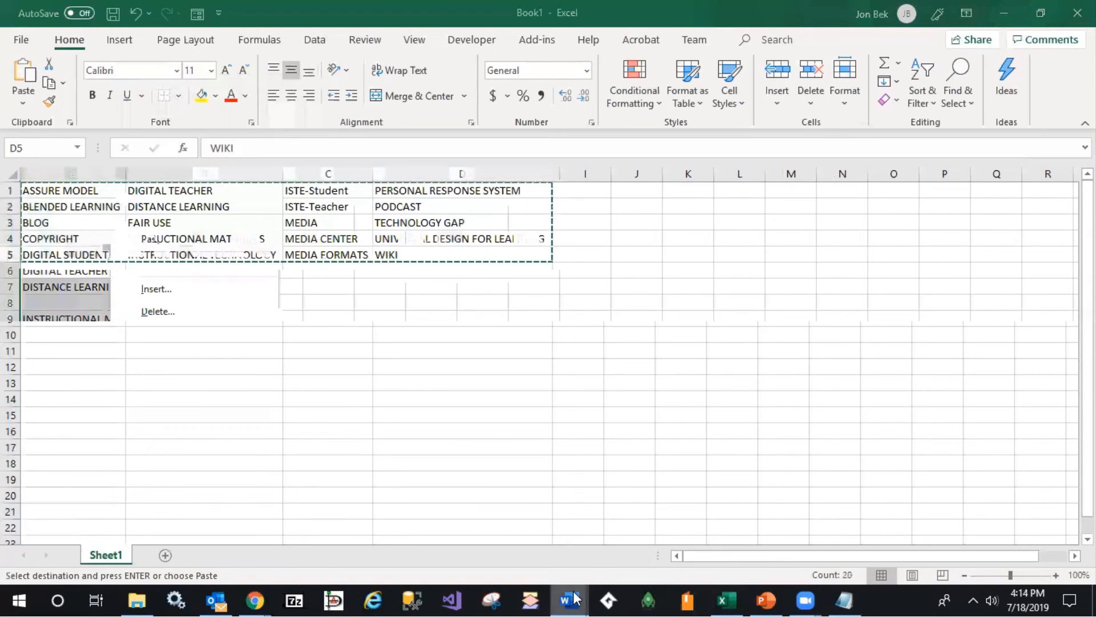
click(436, 549)
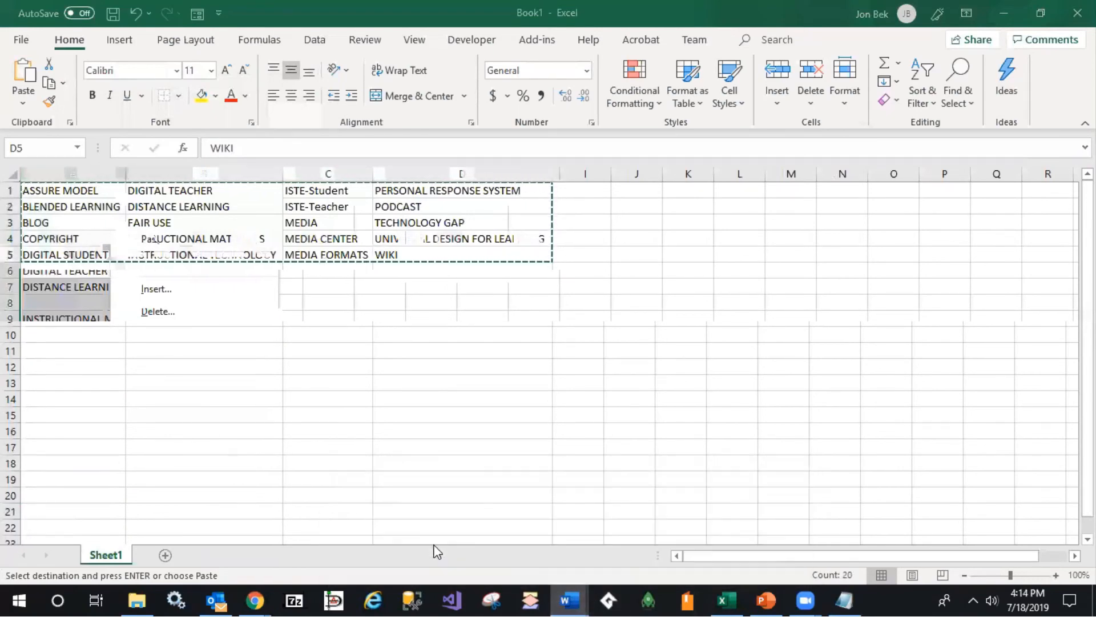
click(734, 540)
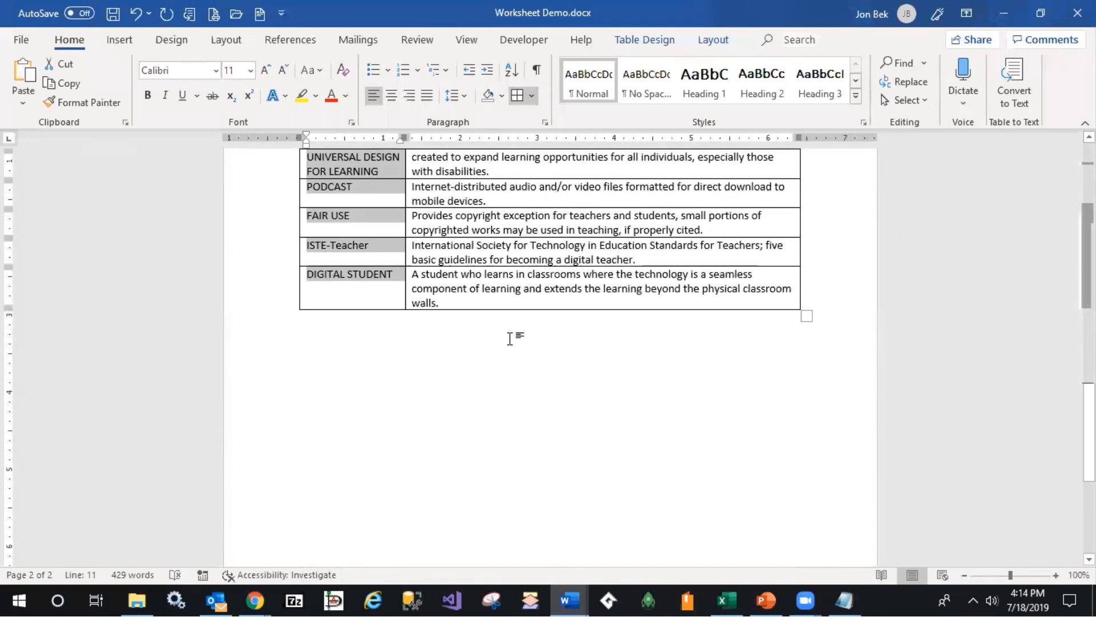
Step: Add the line List of Terms below the definitions table and paste the copied block of terms under it
click(821, 304)
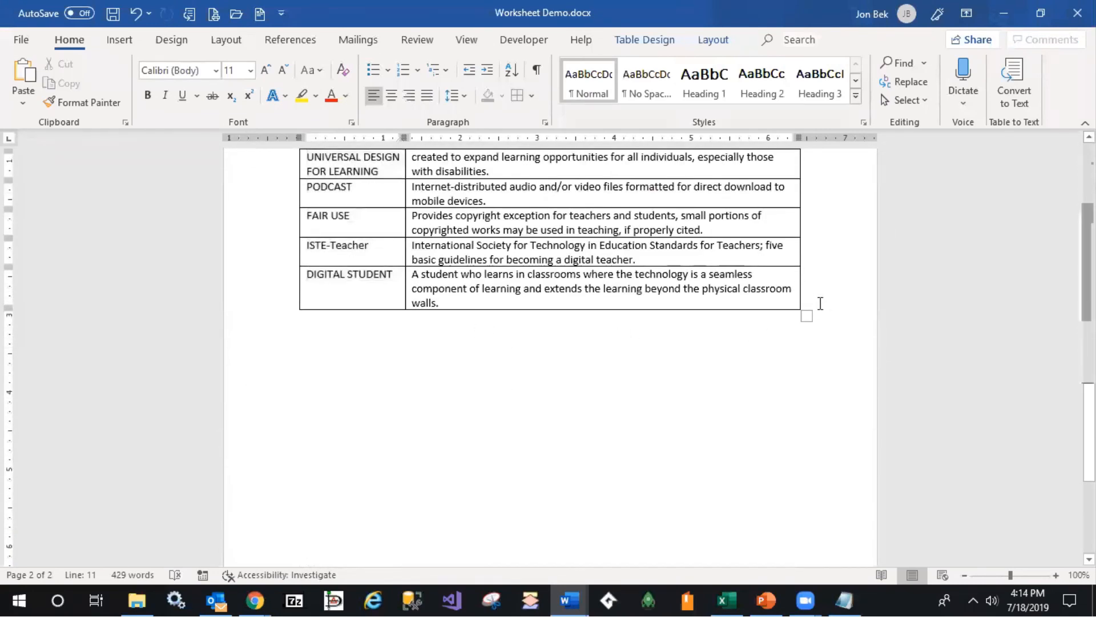
key(Down)
key(Return)
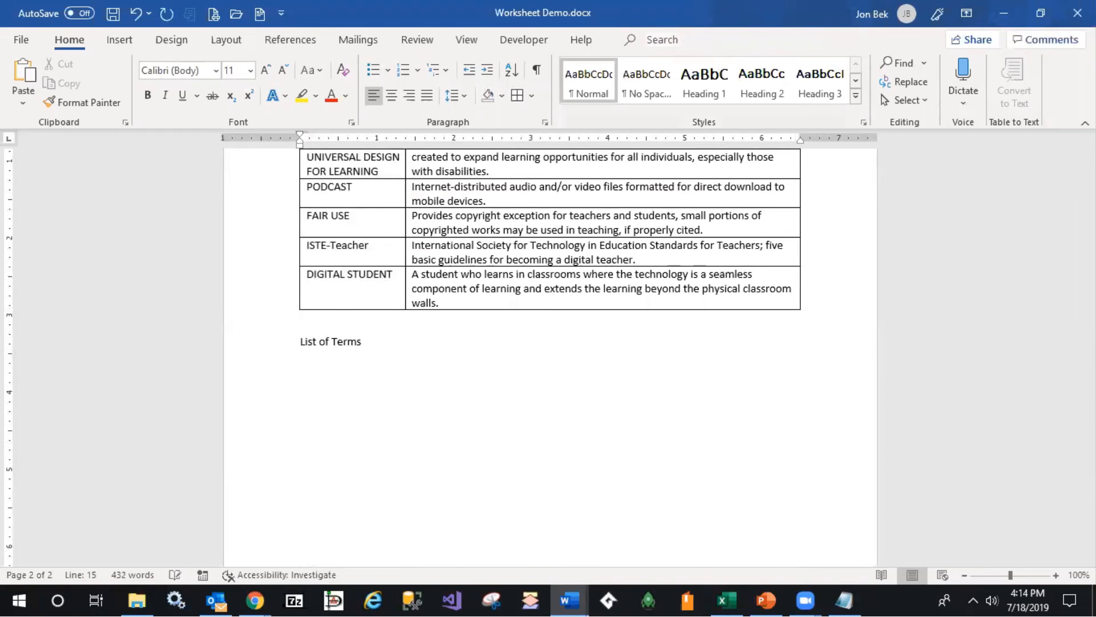
key(ctrl+v)
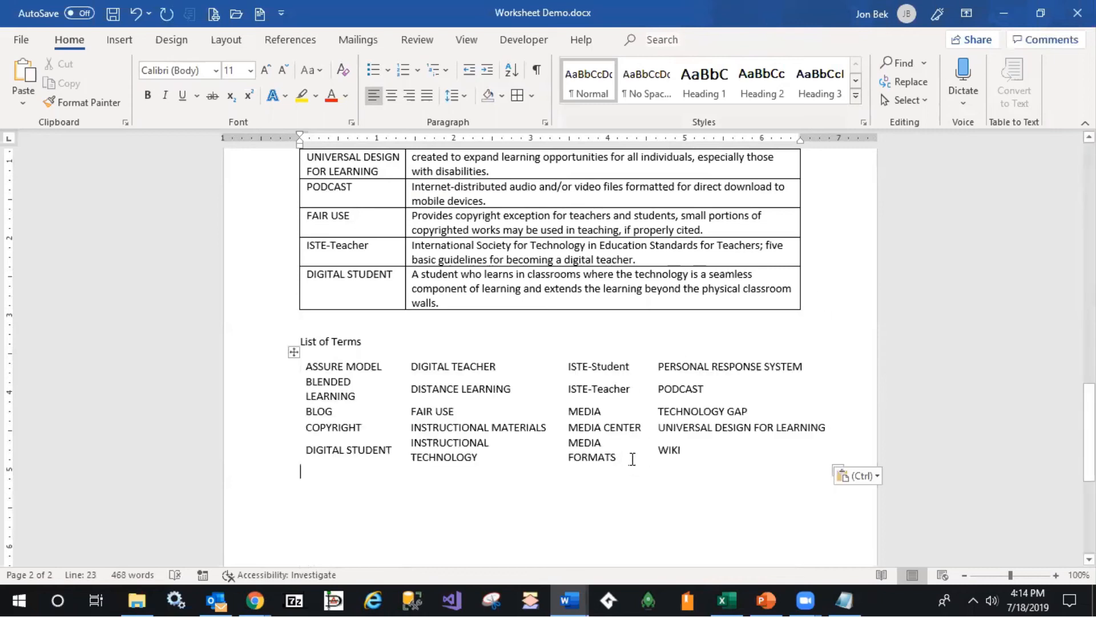
drag(469, 434, 450, 419)
key(ctrl+z)
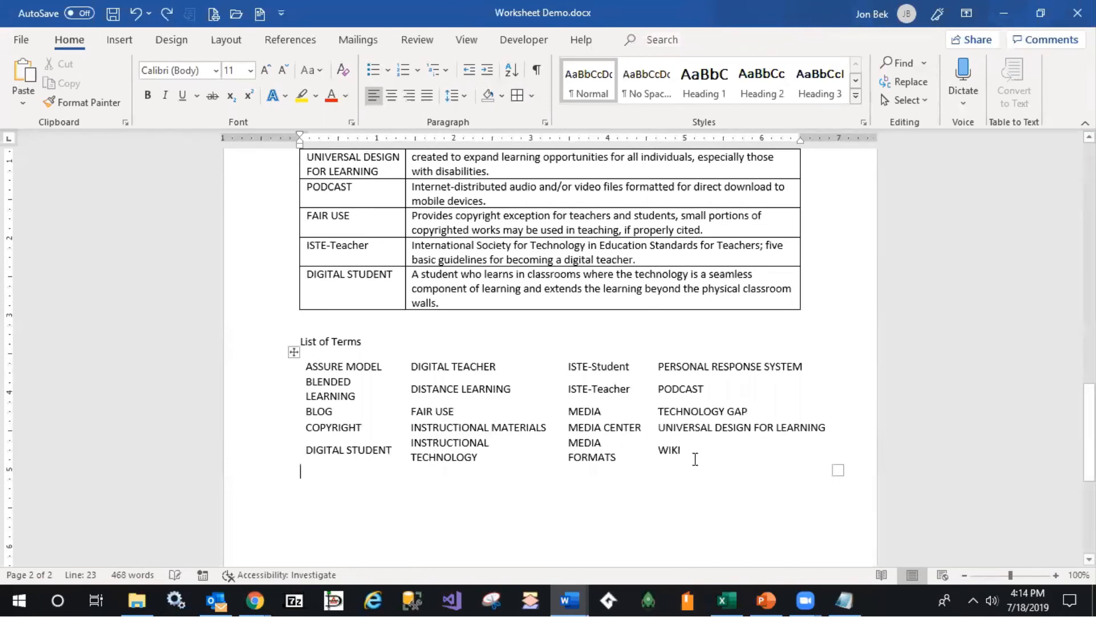
Step: Apply borders to all cells of the pasted terms table and set the List of Terms line to the Heading 1 style
drag(313, 371, 723, 462)
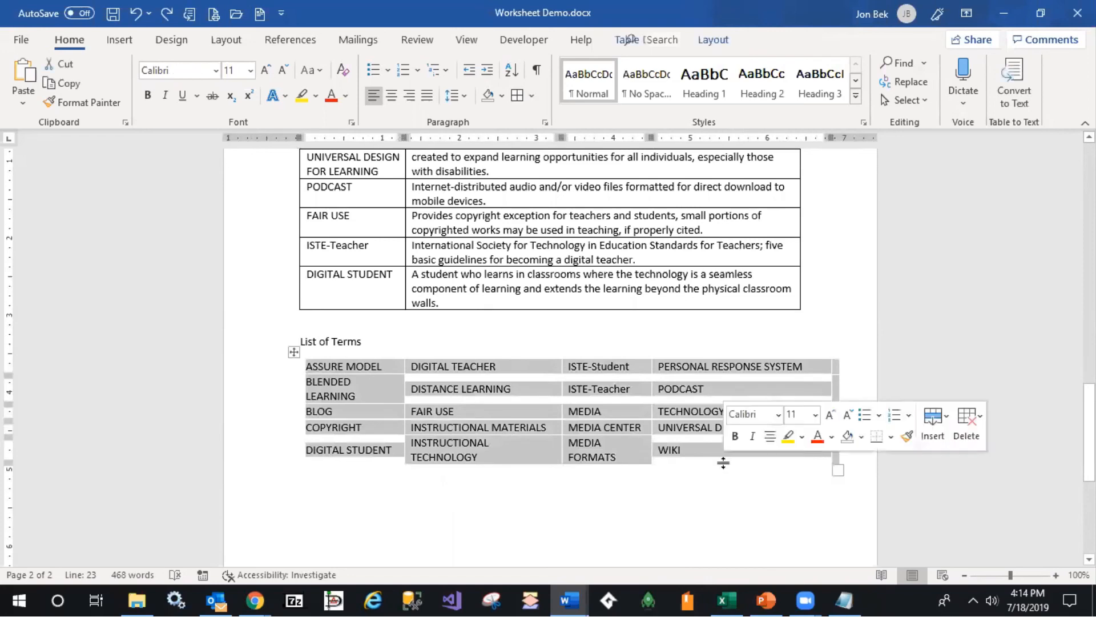
click(517, 96)
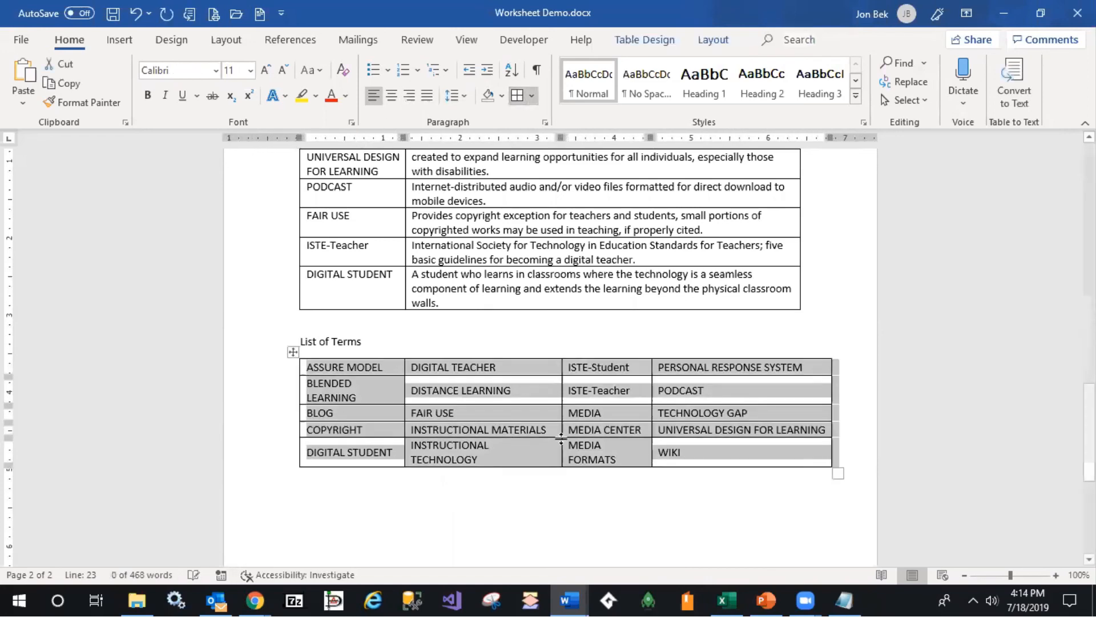
click(665, 488)
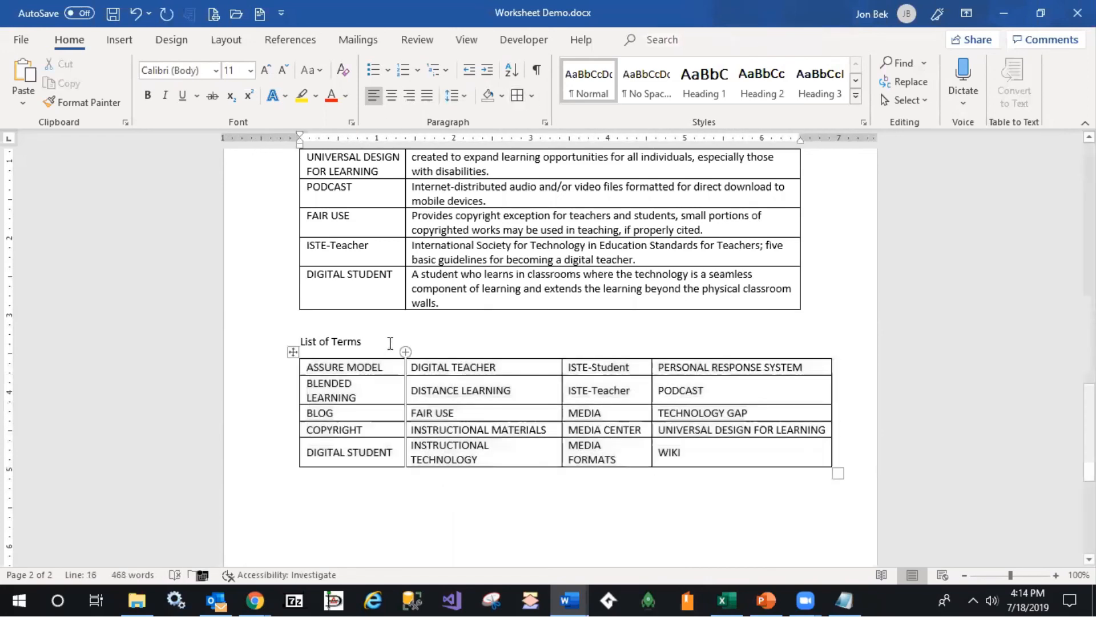
click(294, 341)
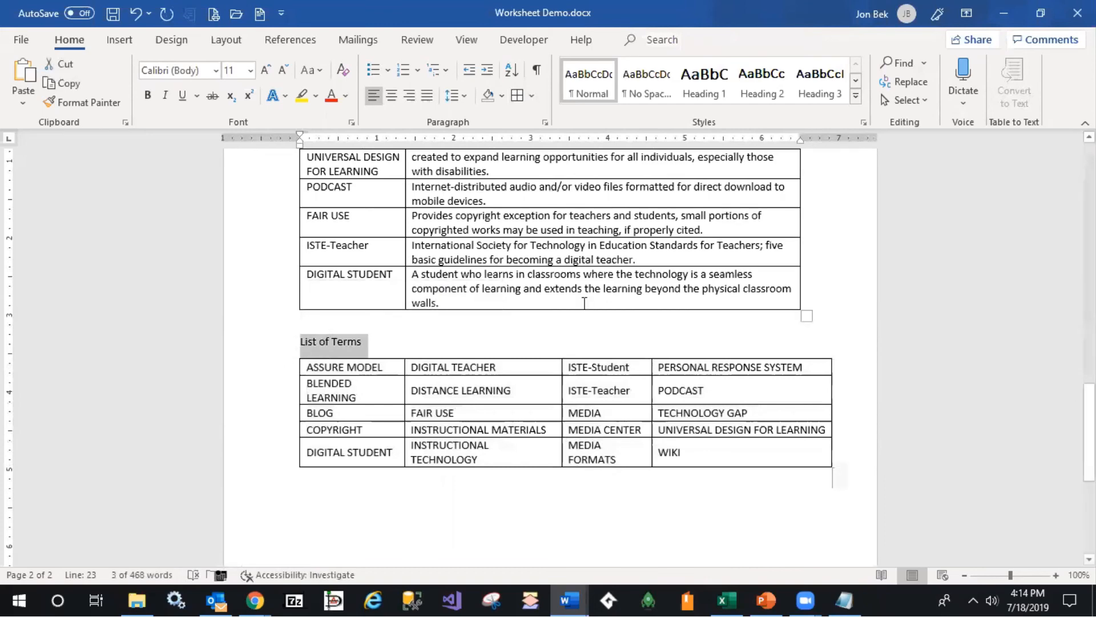
click(707, 79)
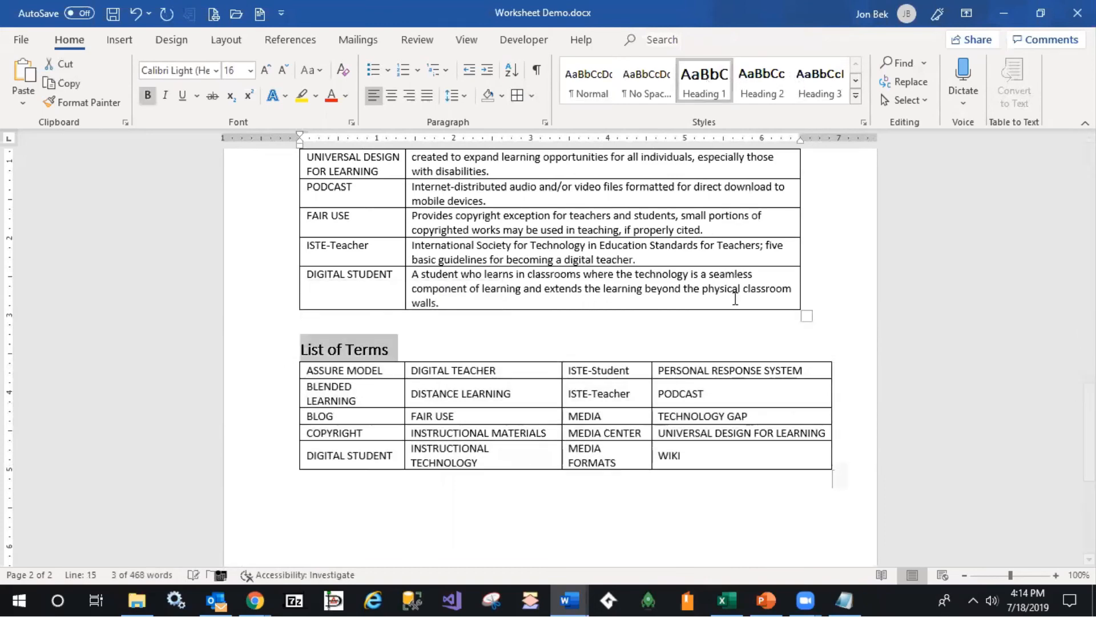
Step: Save a copy of the document as Matching Terms Solution Worksheet in the 1Kill This folder, in Word Document format
scroll(752, 361, up, 15)
scroll(751, 361, up, 10)
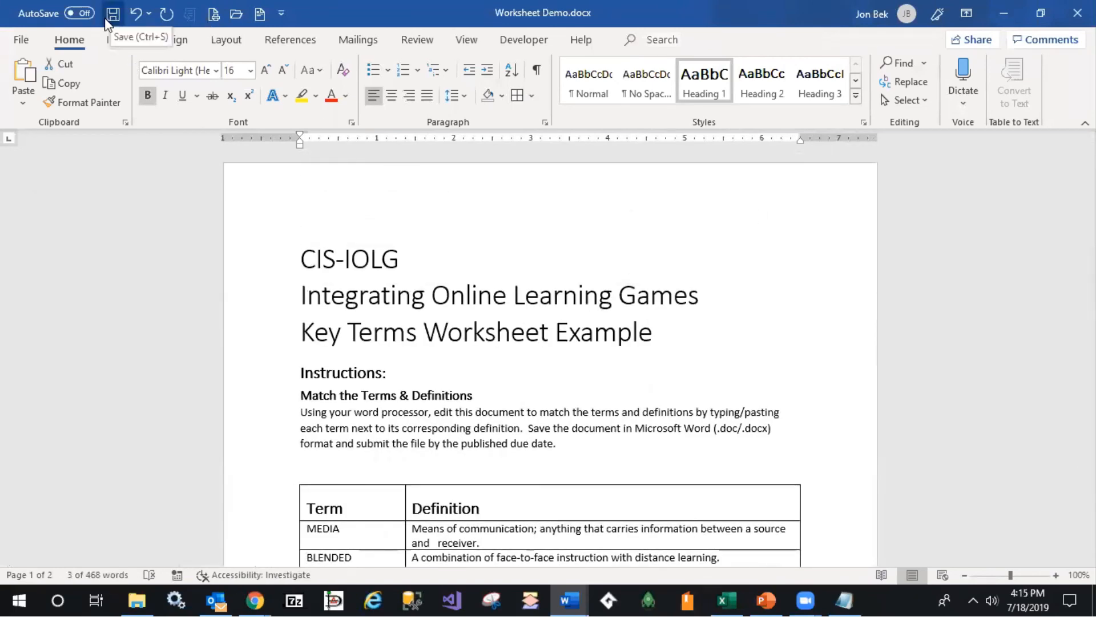
click(22, 38)
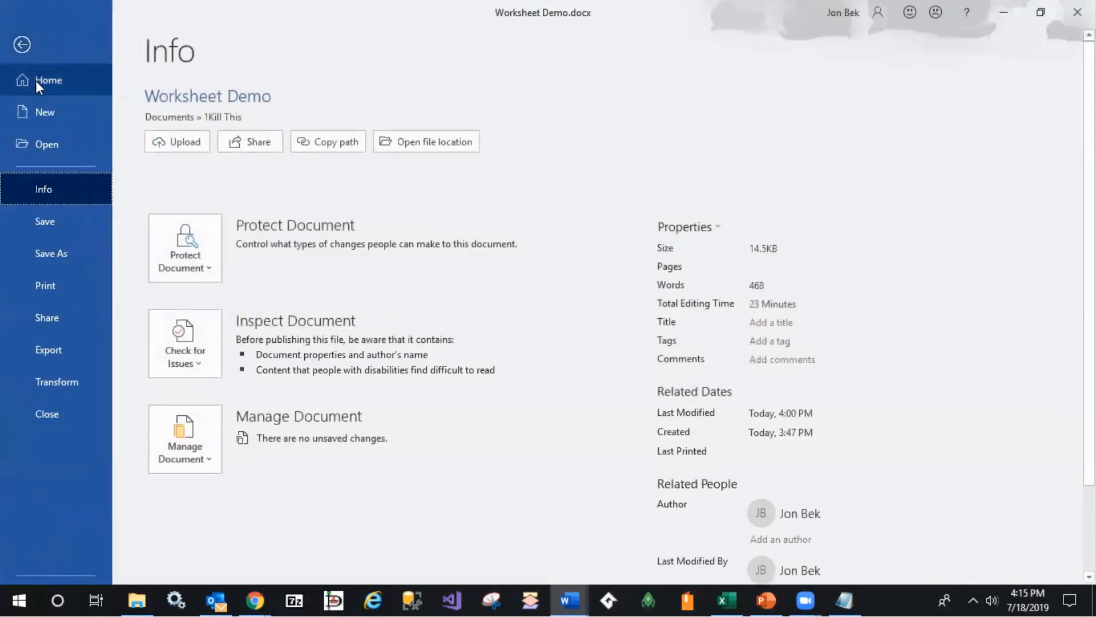
click(51, 254)
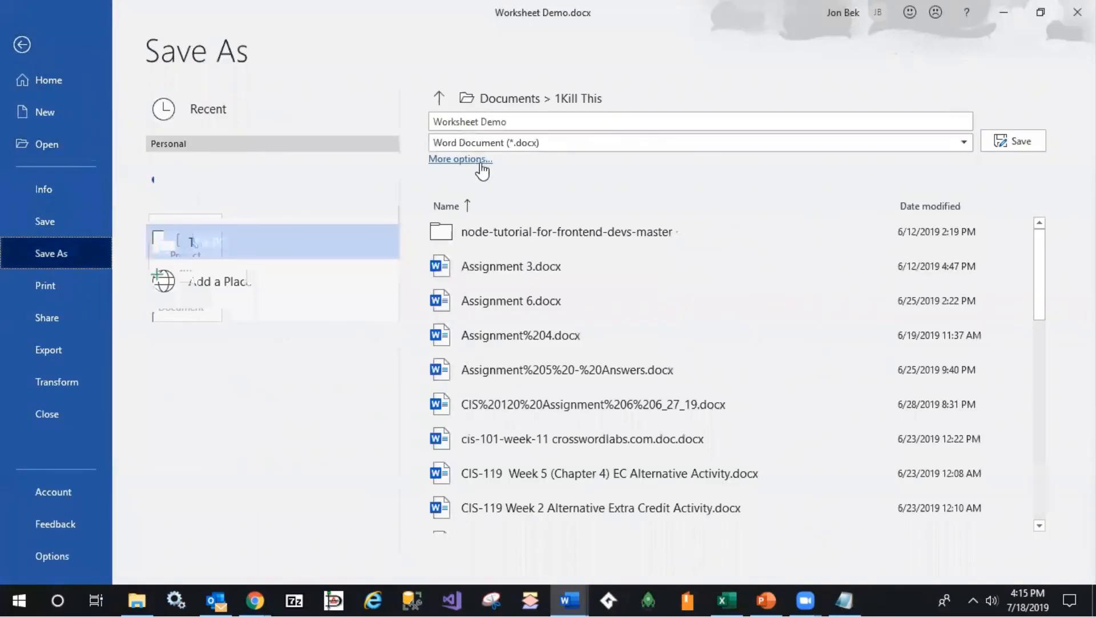
drag(522, 122, 426, 121)
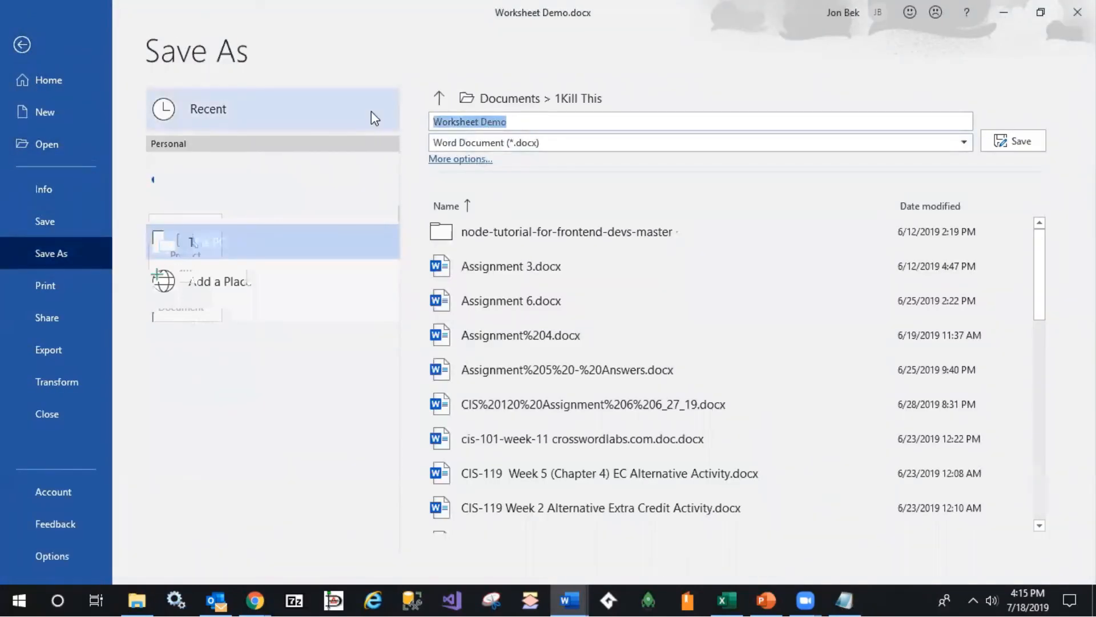
text(IOLG W)
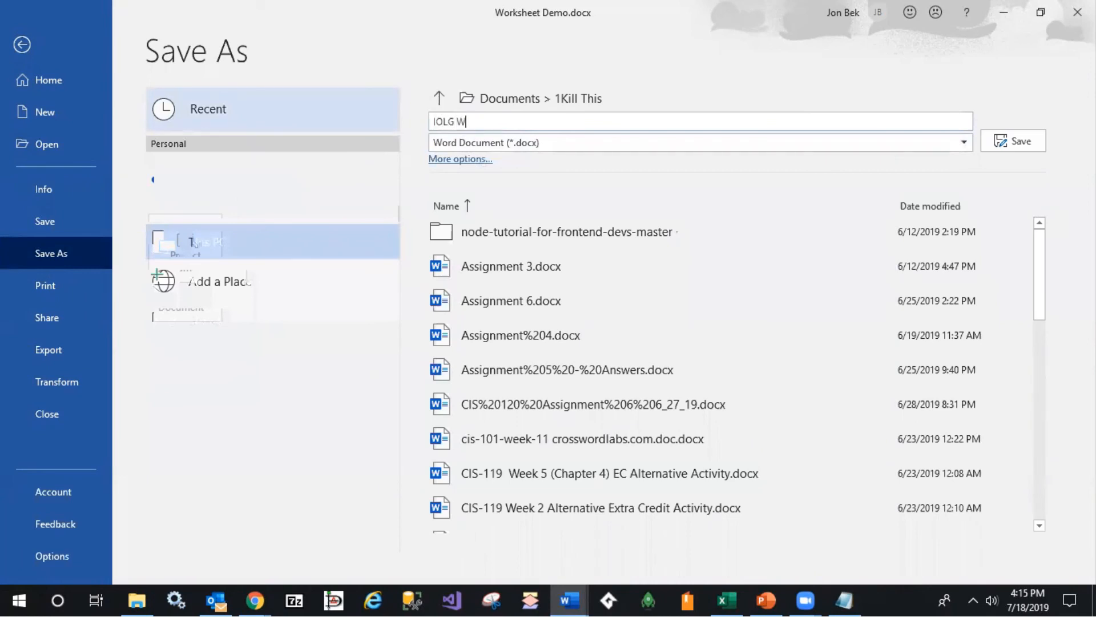
text(orksheet)
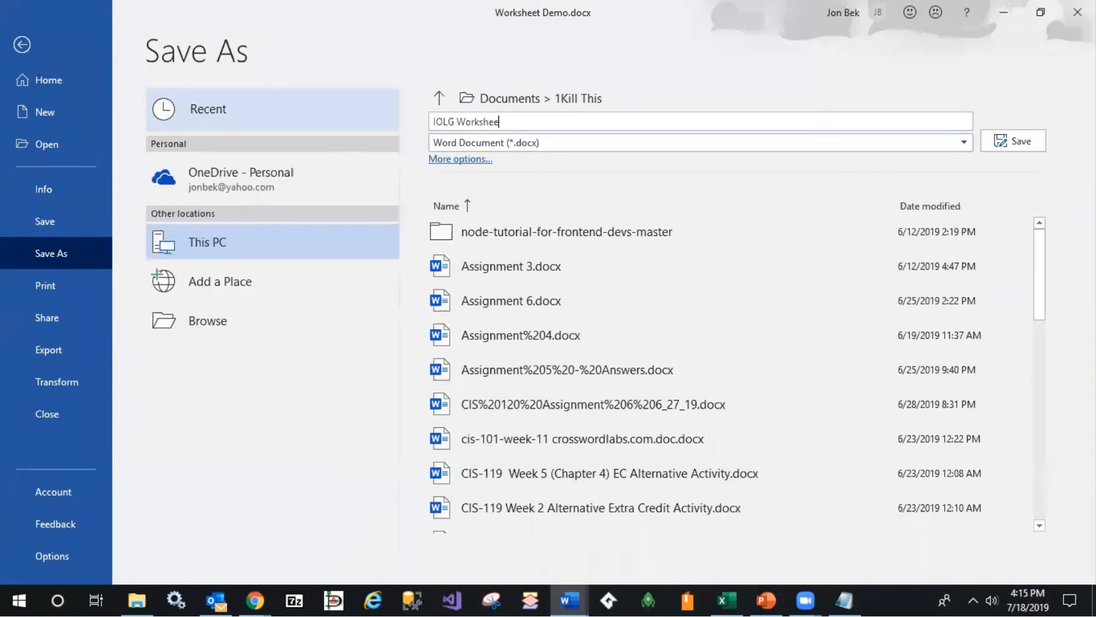
key(BackSpace)
key(BackSpace)
key(BackSpace)
key(BackSpace)
key(BackSpace)
key(BackSpace)
key(BackSpace)
key(BackSpace)
key(BackSpace)
text(Matching Terms Solution)
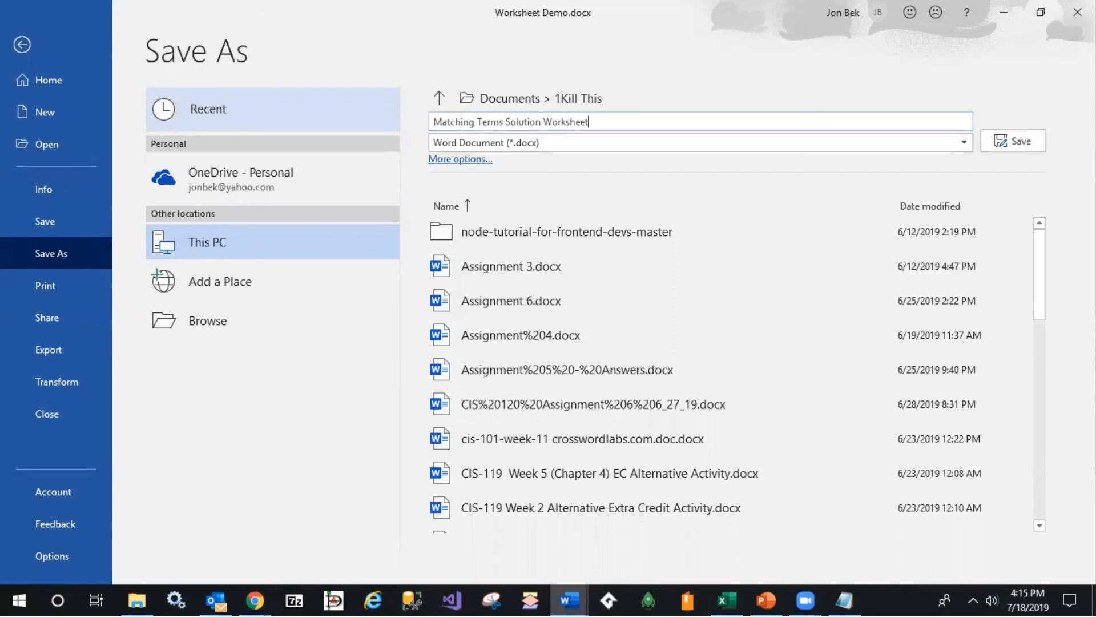
key(Return)
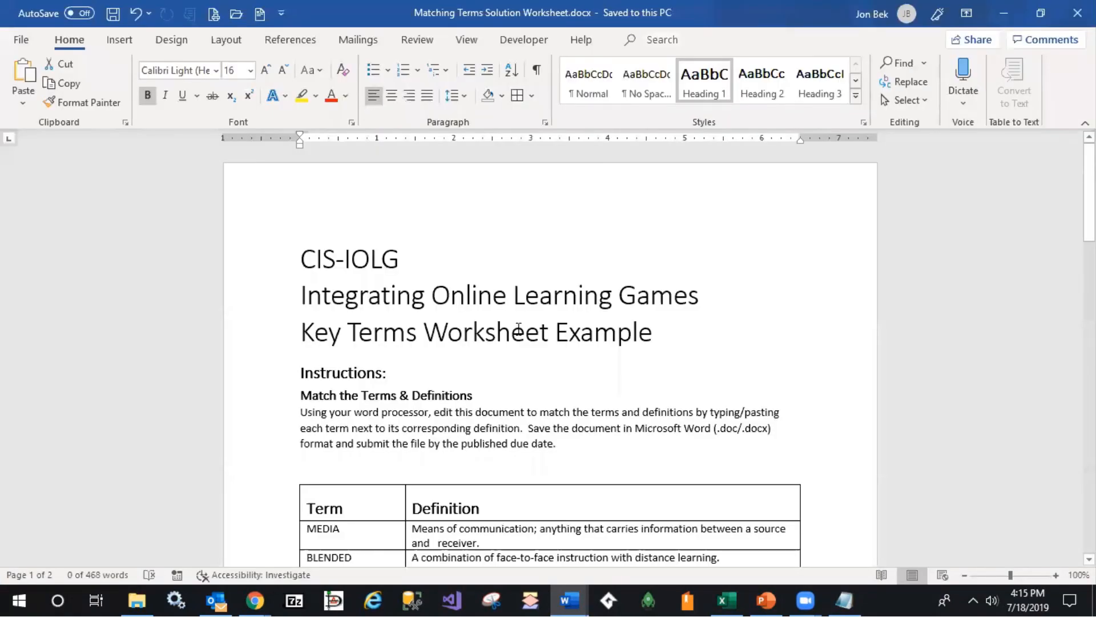
Step: Clear all the terms from the Term column of the definitions table, from MEDIA through DIGITAL STUDENT, keeping the header
scroll(518, 330, down, 7)
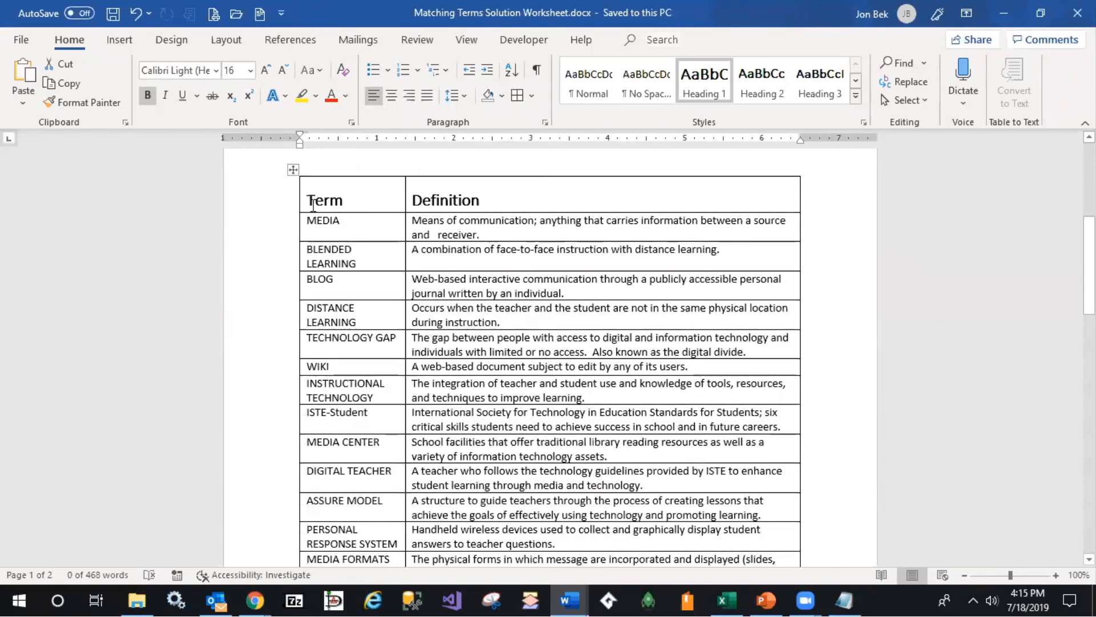
drag(308, 220, 384, 563)
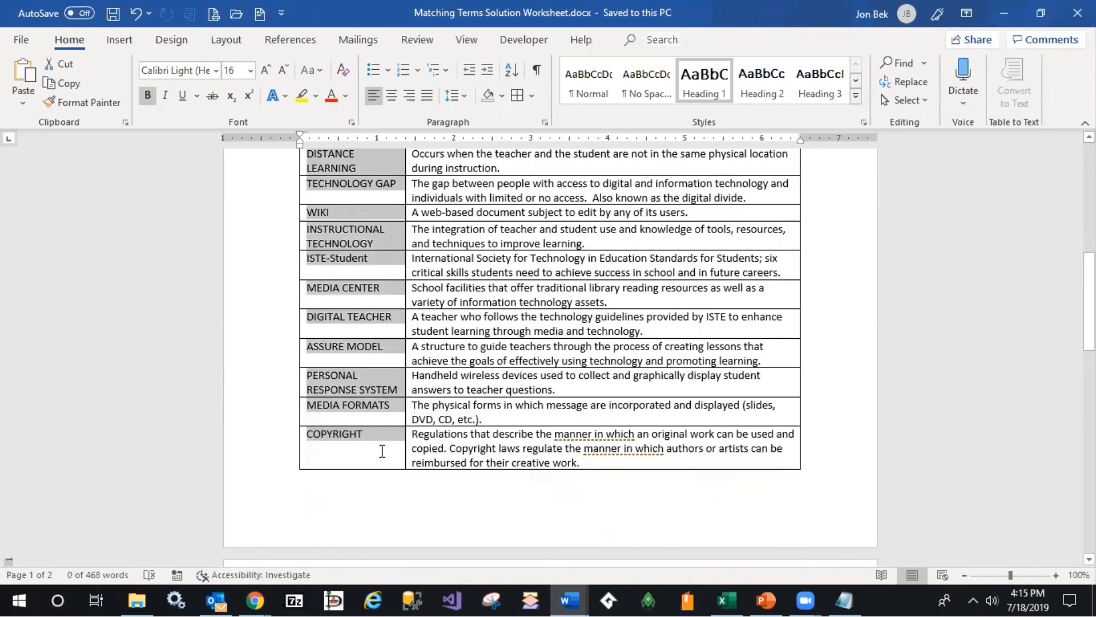
scroll(387, 557, down, 4)
scroll(388, 560, down, 7)
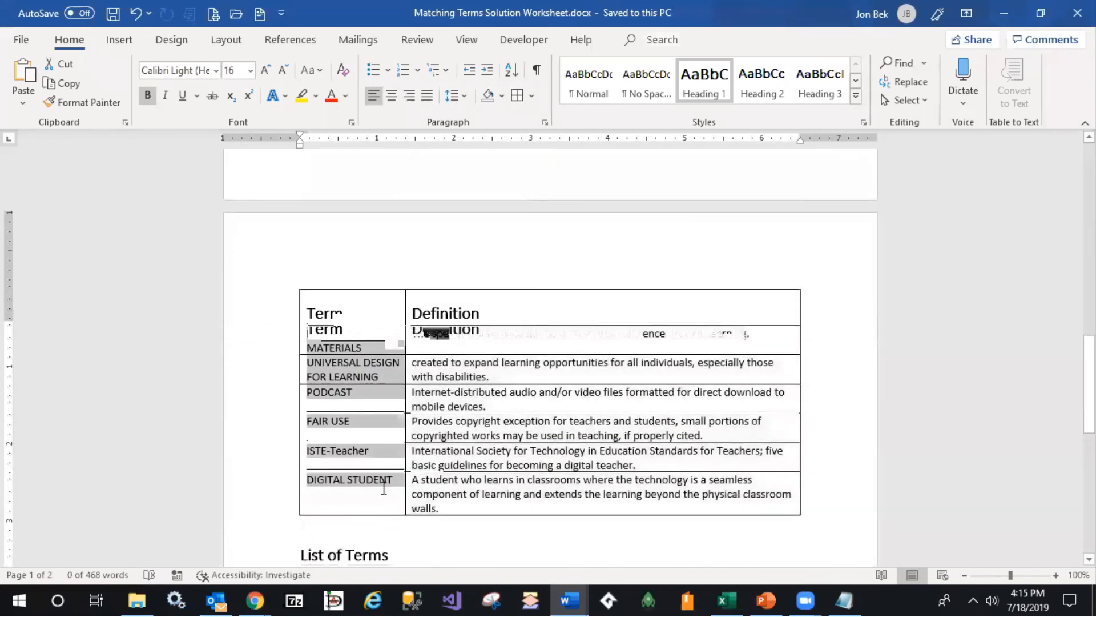
right_click(384, 487)
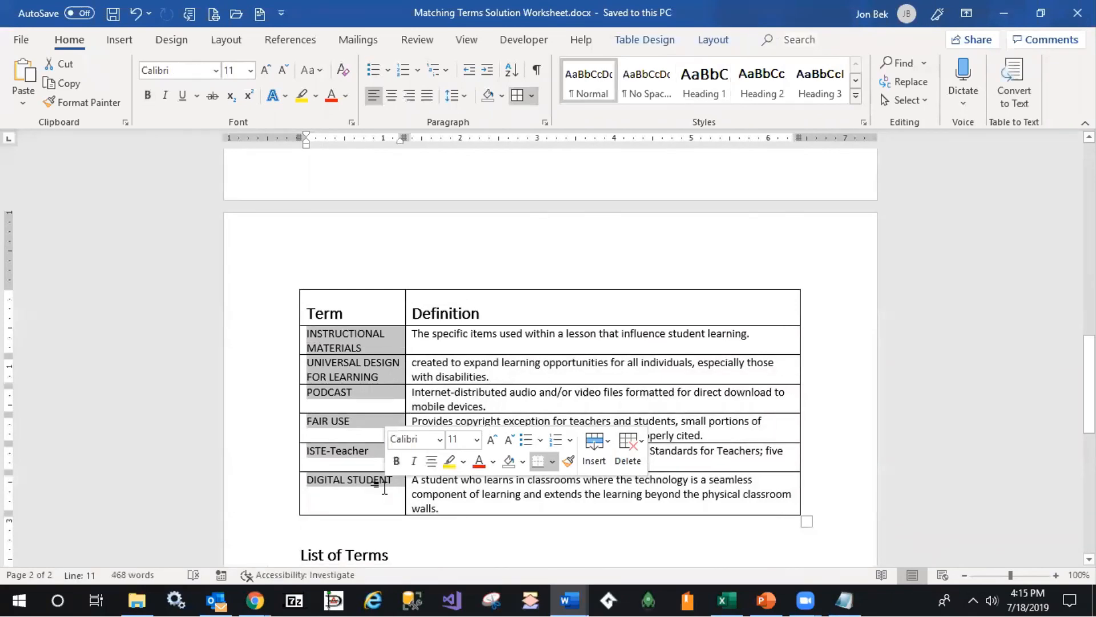
key(Delete)
scroll(417, 296, up, 14)
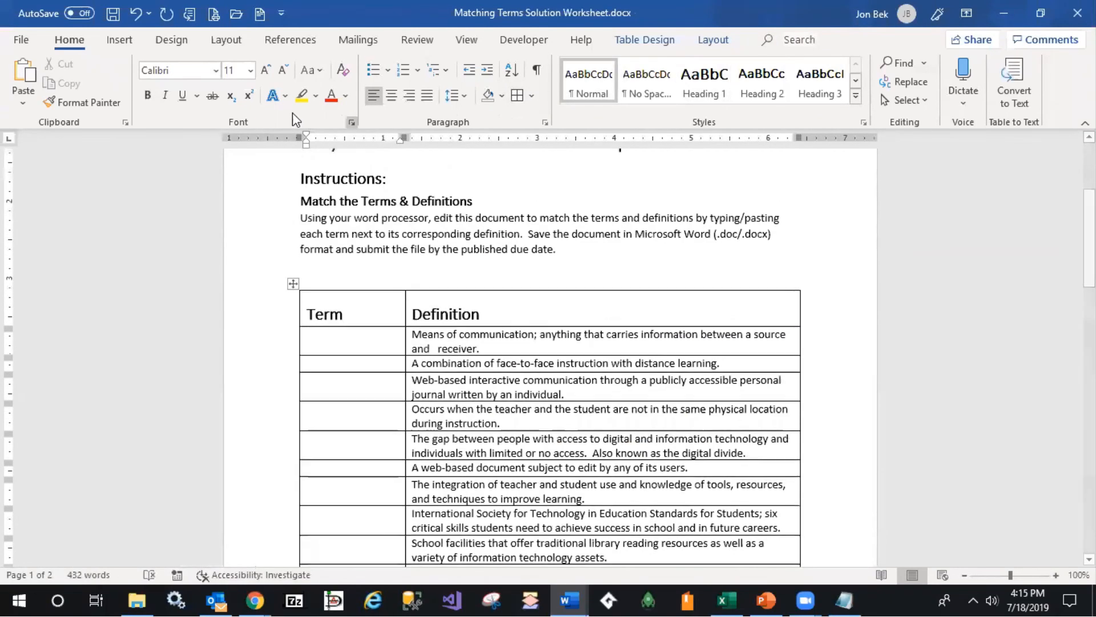
Step: Save the version with blank terms as a separate Word document named Matching Terms Student Worksheet in the same folder
click(21, 40)
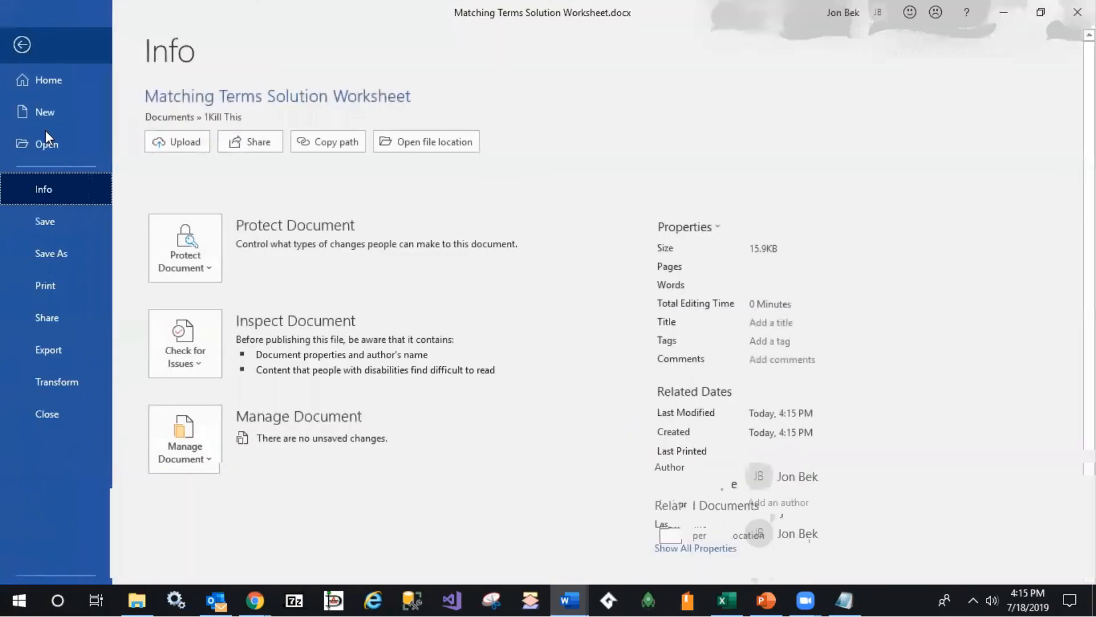
click(50, 256)
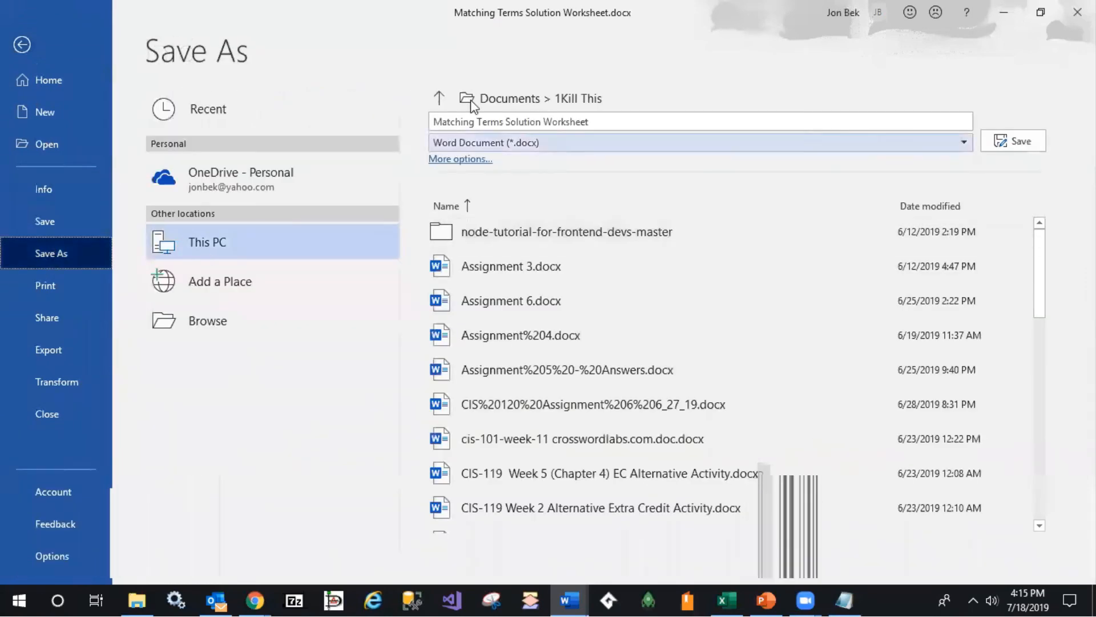
click(512, 121)
click(513, 121)
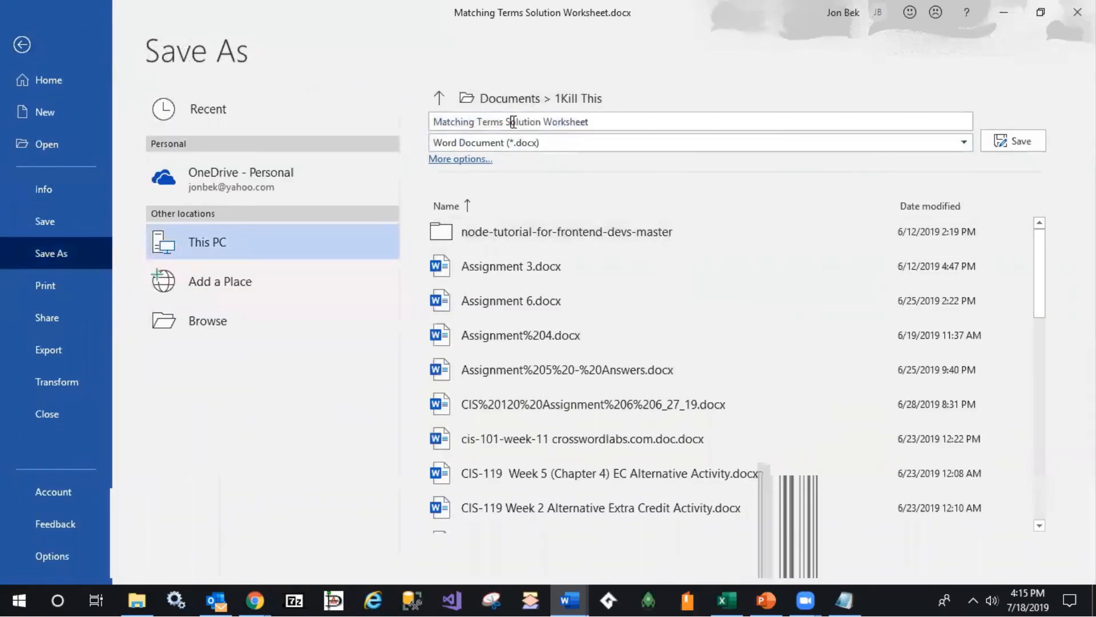
key(shift+Right)
key(shift+Right)
key(shift+Right)
key(shift+Right)
key(shift+Right)
key(shift+Right)
key(shift+Right)
text(tudent)
click(1020, 141)
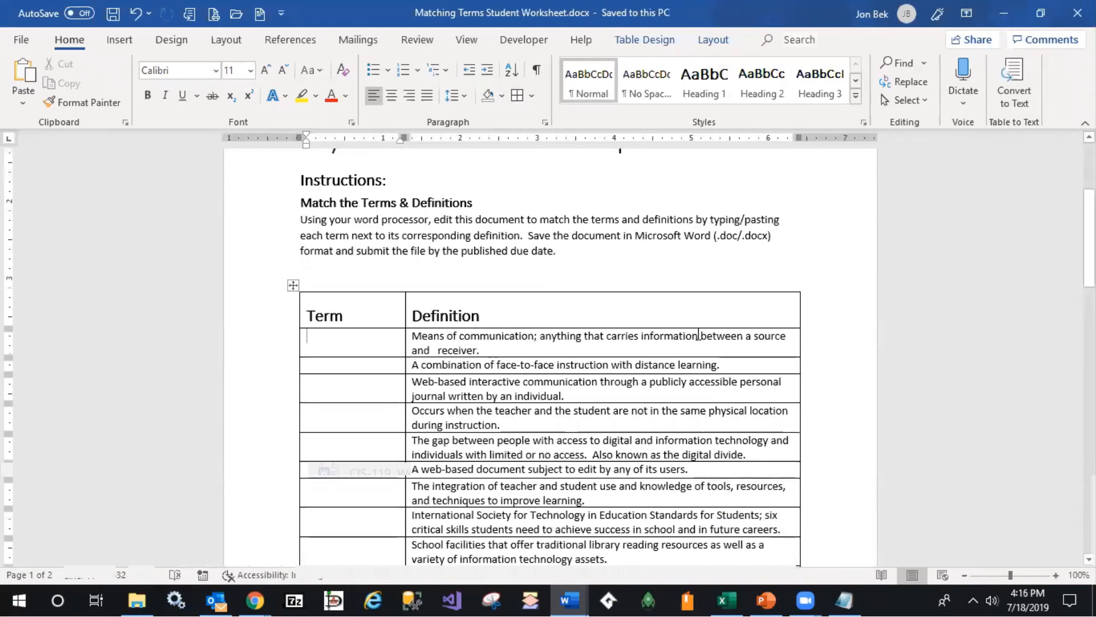
scroll(930, 352, up, 2)
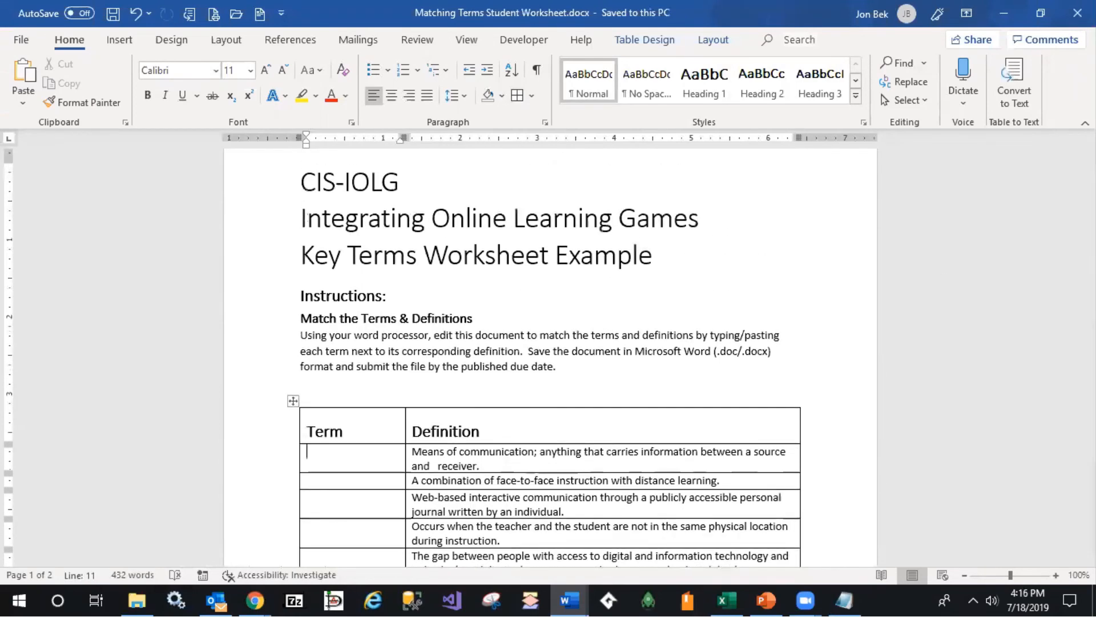